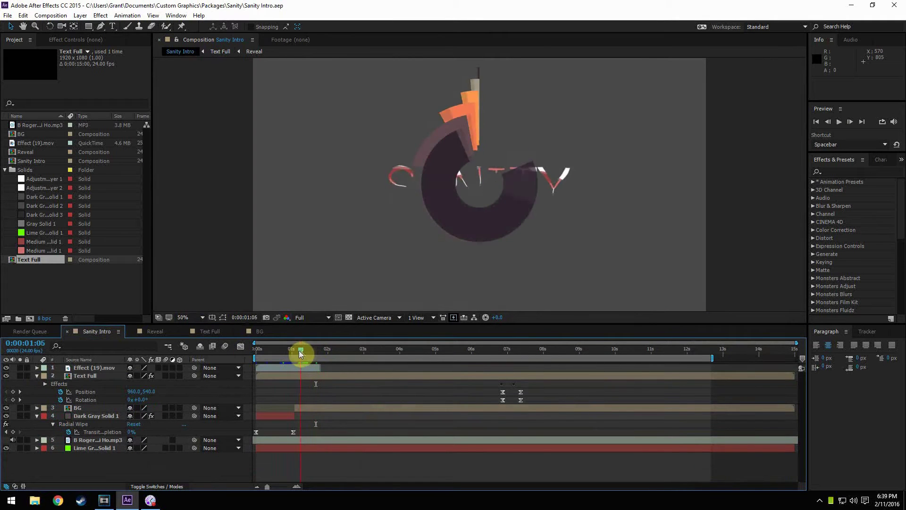
- Scrub through the logo reveal in the Sanity Intro composition's timeline
drag(318, 352, 370, 354)
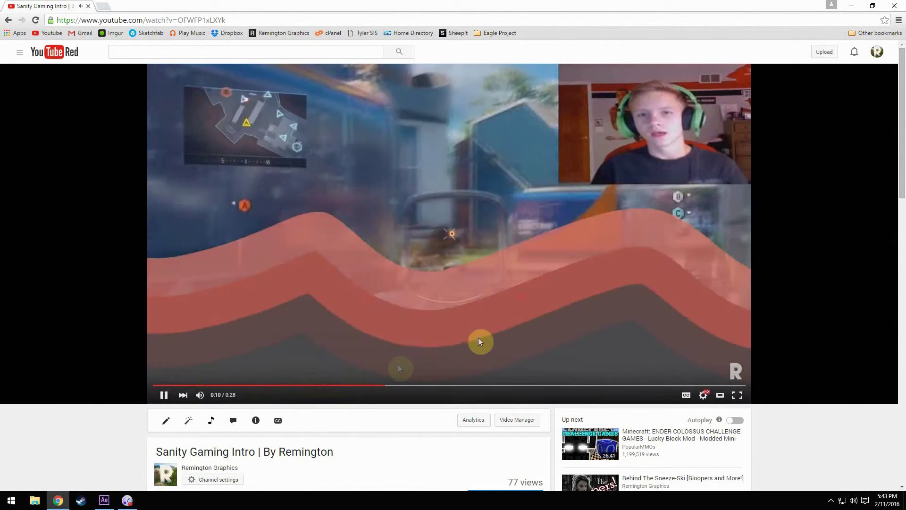
- Replay the YouTube intro video from 0:04 at 0.25 speed and examine how the SANITY lettering is revealed
key(space)
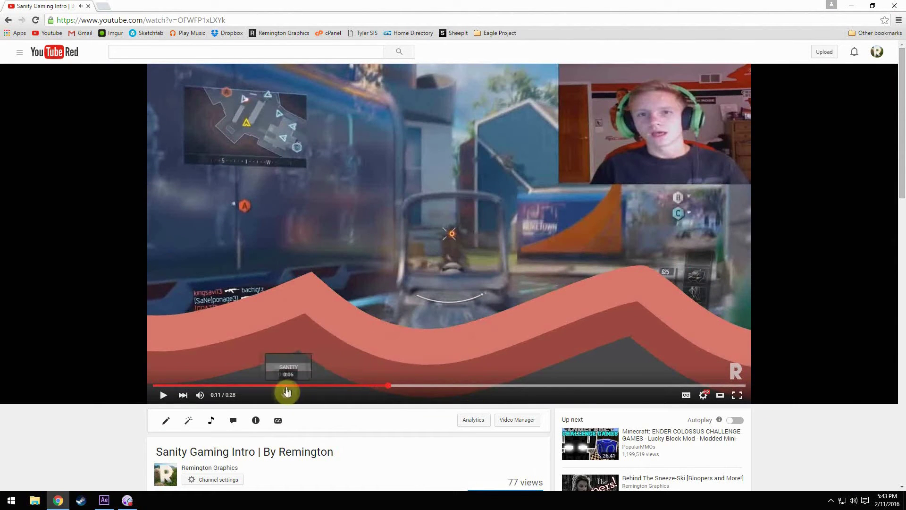
click(255, 386)
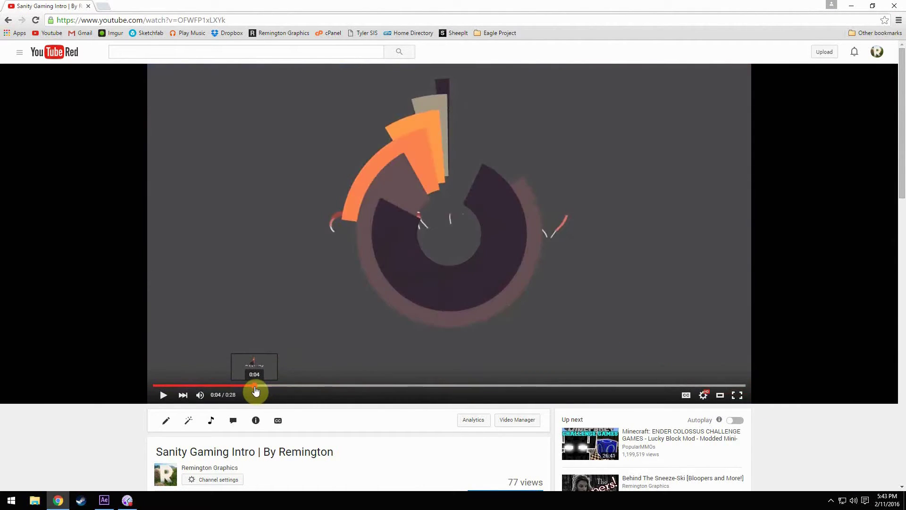
click(702, 399)
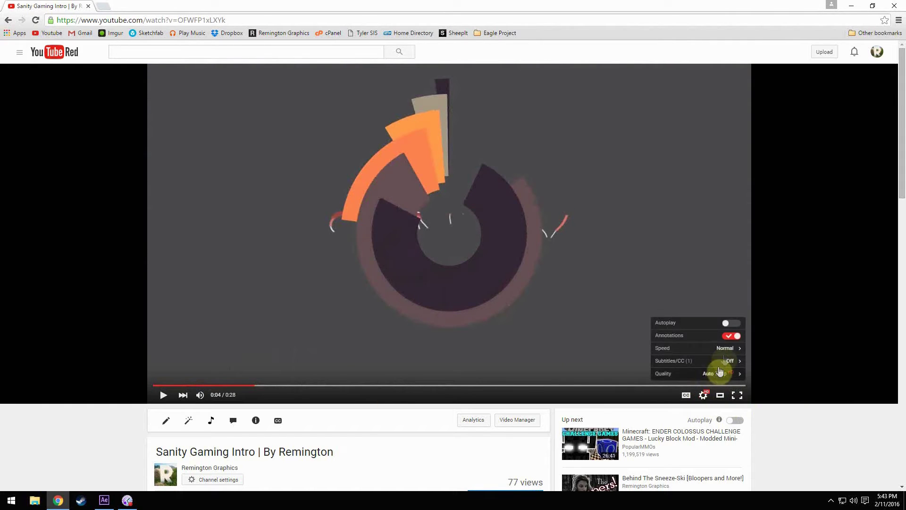
click(725, 348)
click(725, 312)
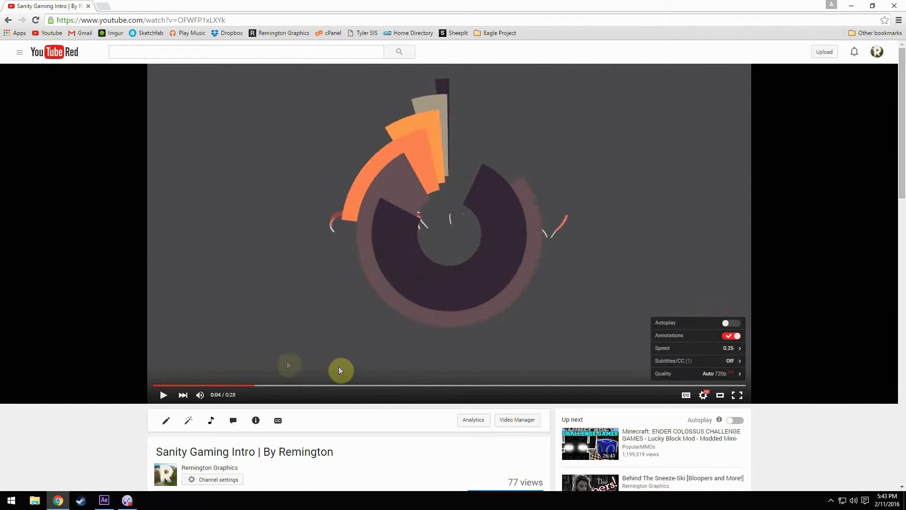
click(265, 336)
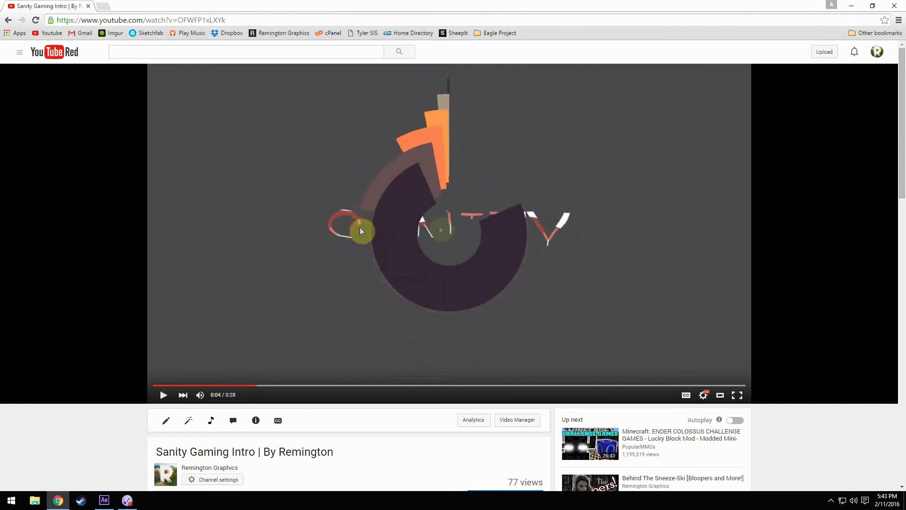
click(359, 230)
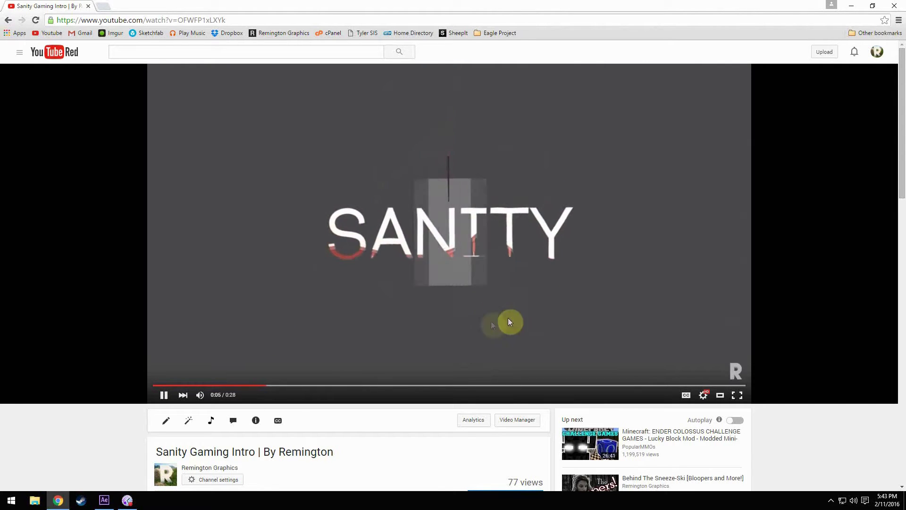
click(481, 270)
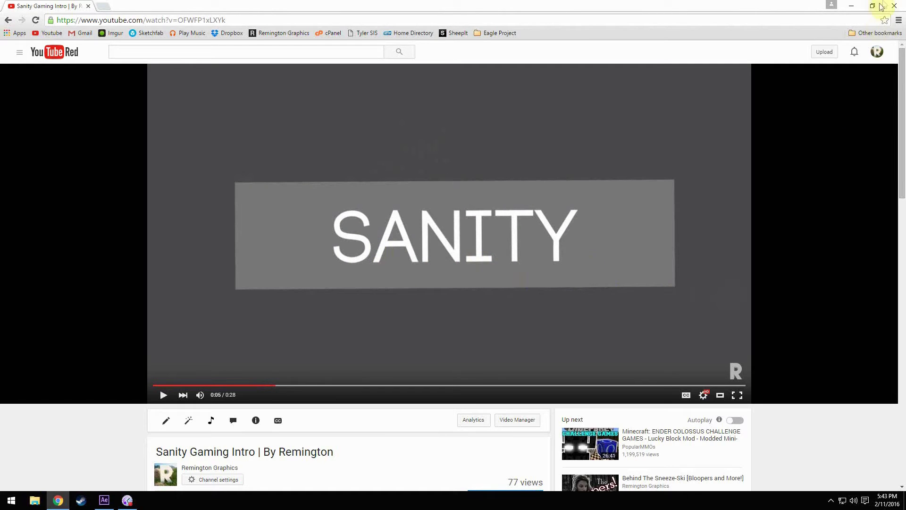
- Close the browser, switch to After Effects and examine the Text Full composition's letter reveal up close around 0:00:01:09
click(894, 5)
mouse_move(104, 501)
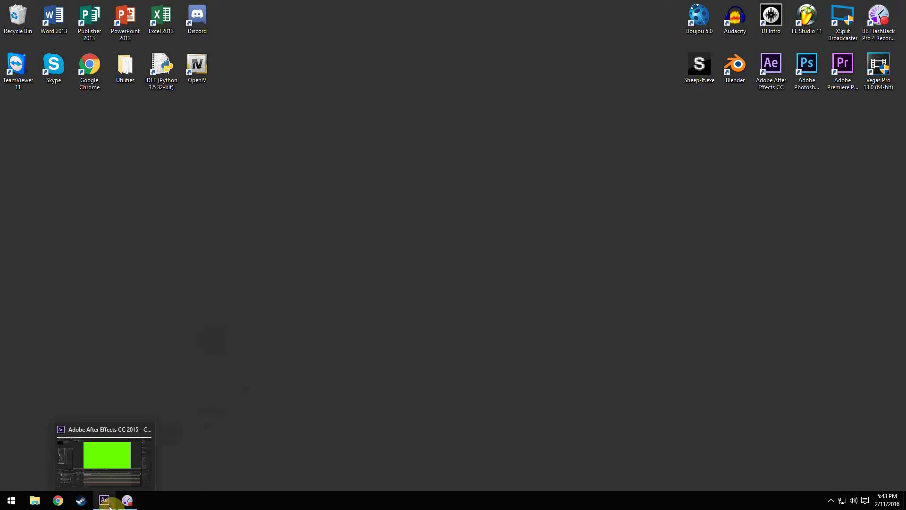
click(90, 476)
click(207, 331)
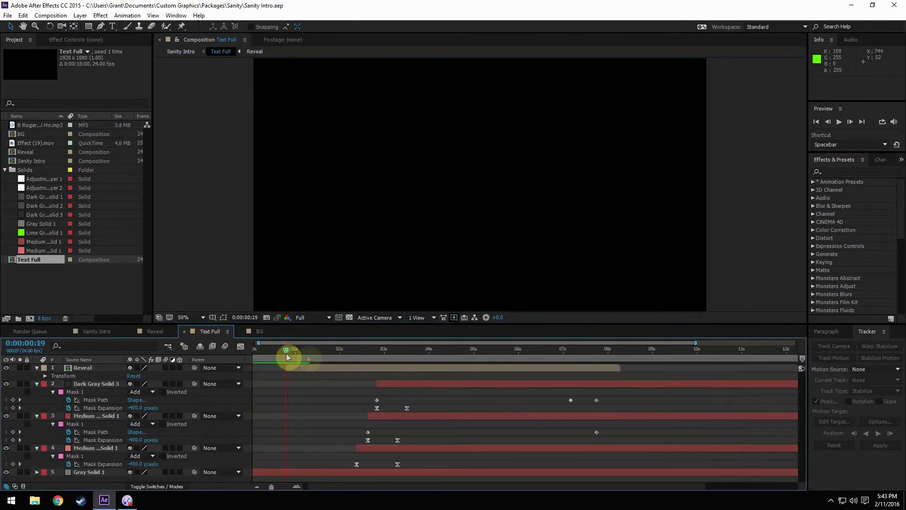
drag(286, 357, 314, 358)
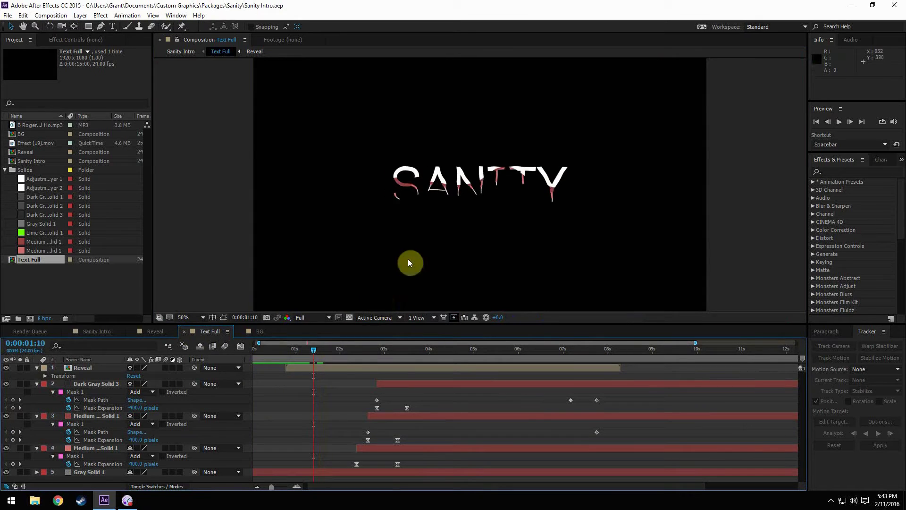
key(period)
key(period)
key(Page_Up)
- Start a new, empty project
click(7, 18)
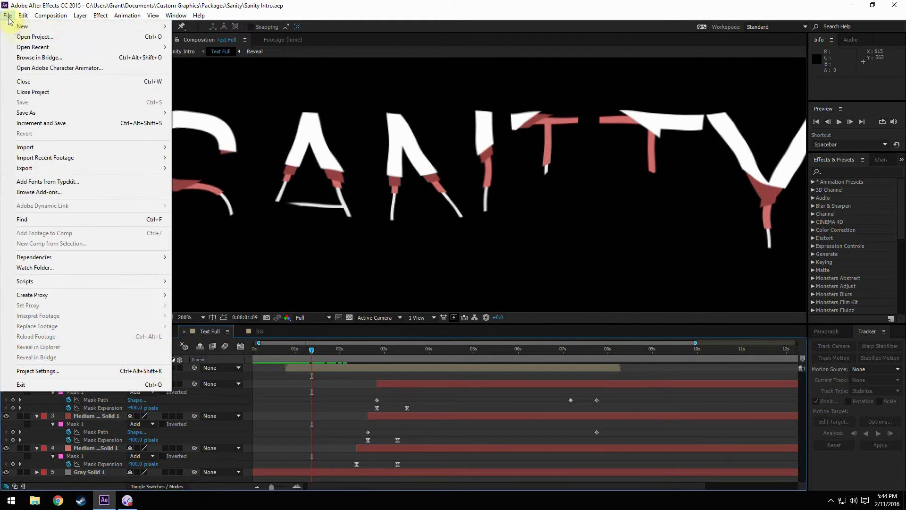
mouse_move(22, 27)
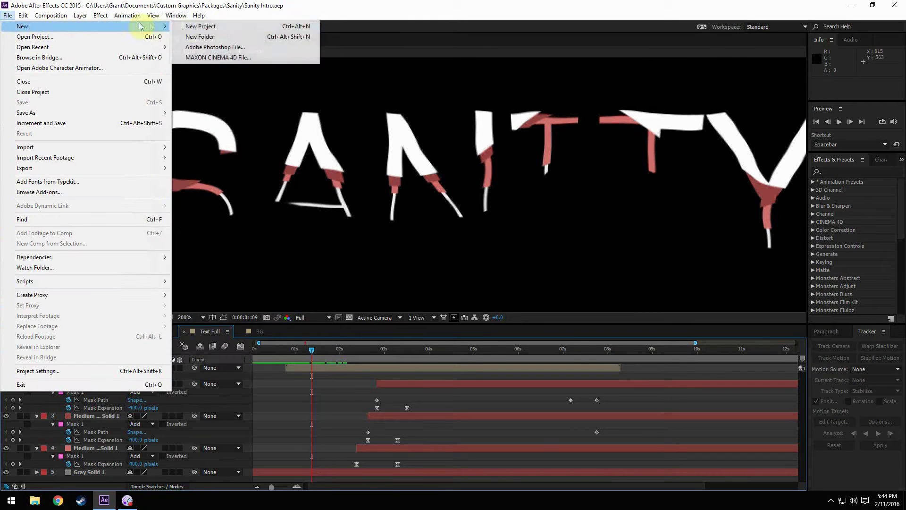
click(182, 27)
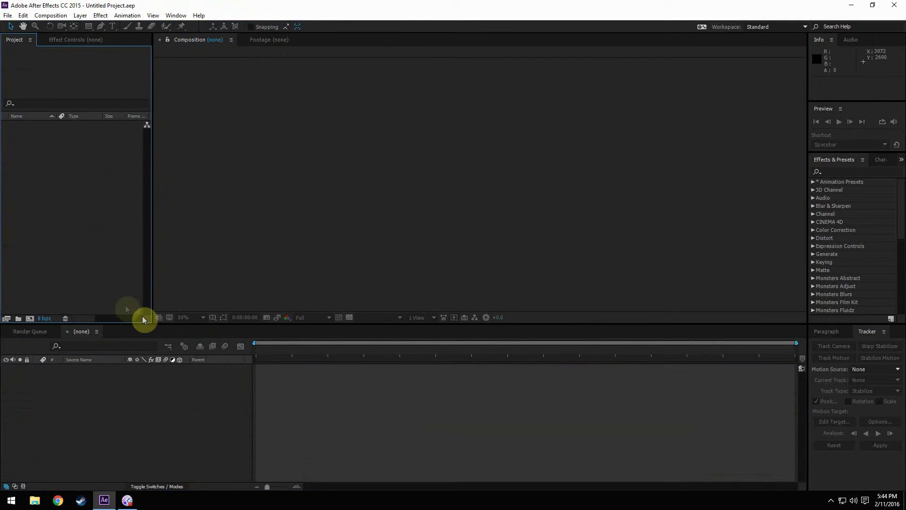
- Create a new 1920 x 1080 composition at 30 fps with a duration of 15 seconds
click(51, 15)
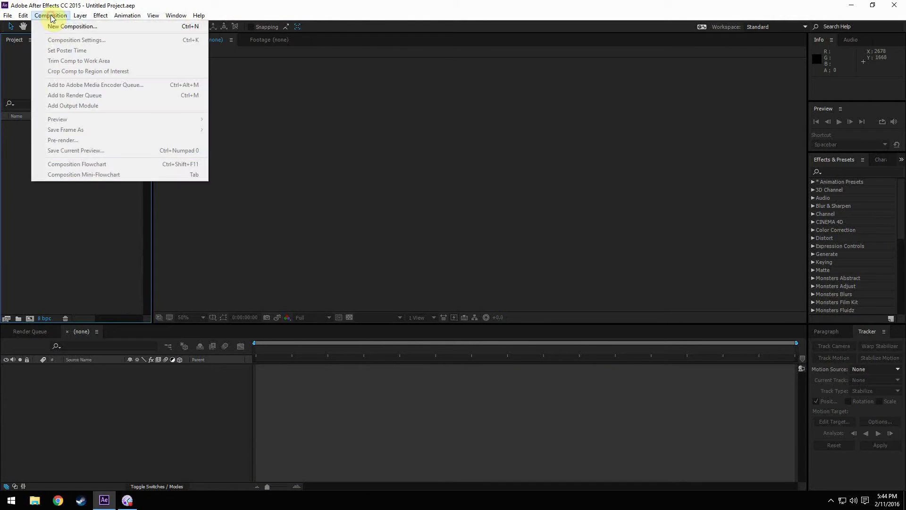
click(58, 25)
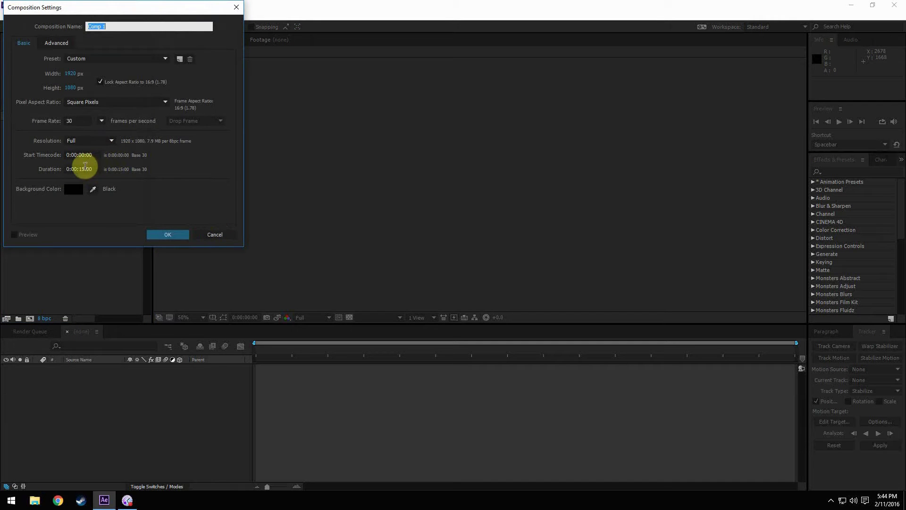
click(90, 169)
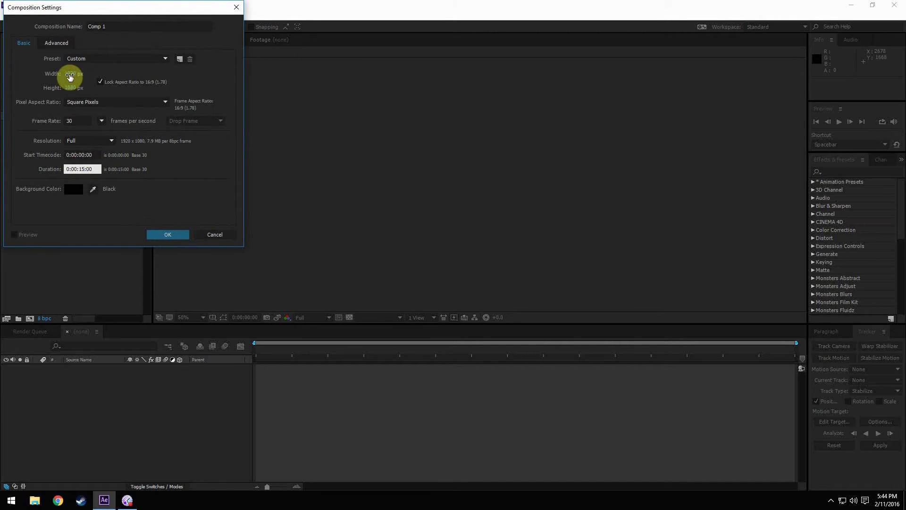
click(79, 120)
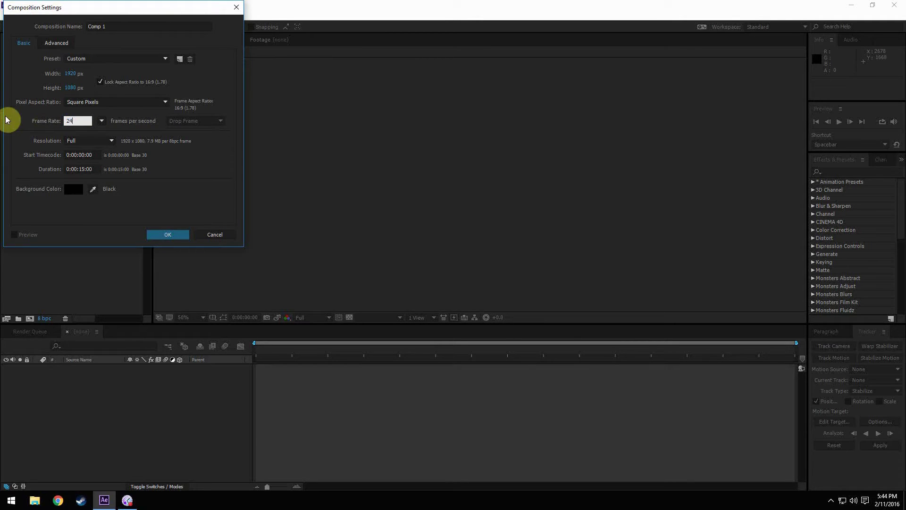
click(184, 234)
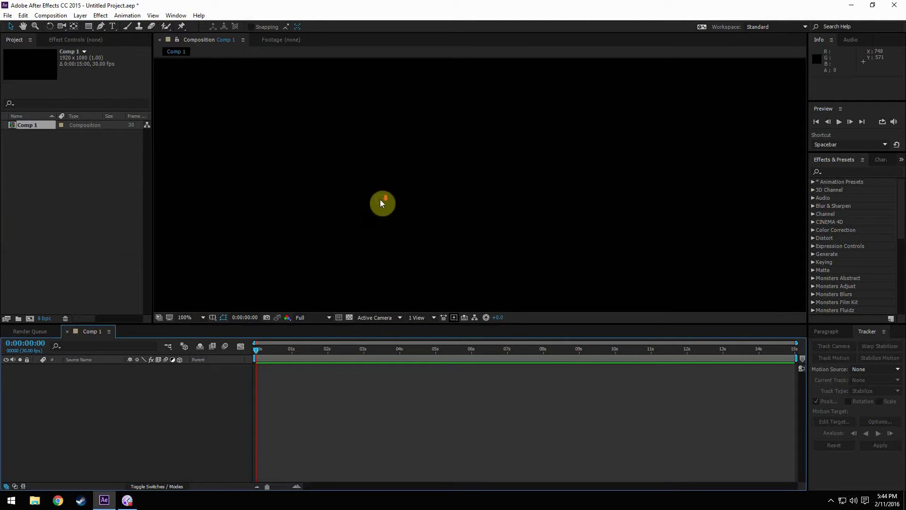
- Add a text layer reading "Remington" near the middle of the composition
scroll(380, 199, down, 8)
scroll(392, 200, up, 4)
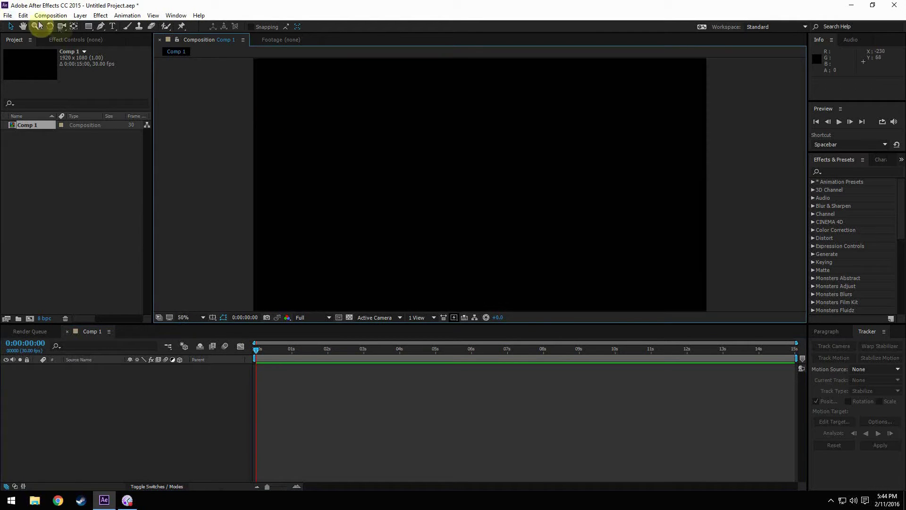
click(113, 27)
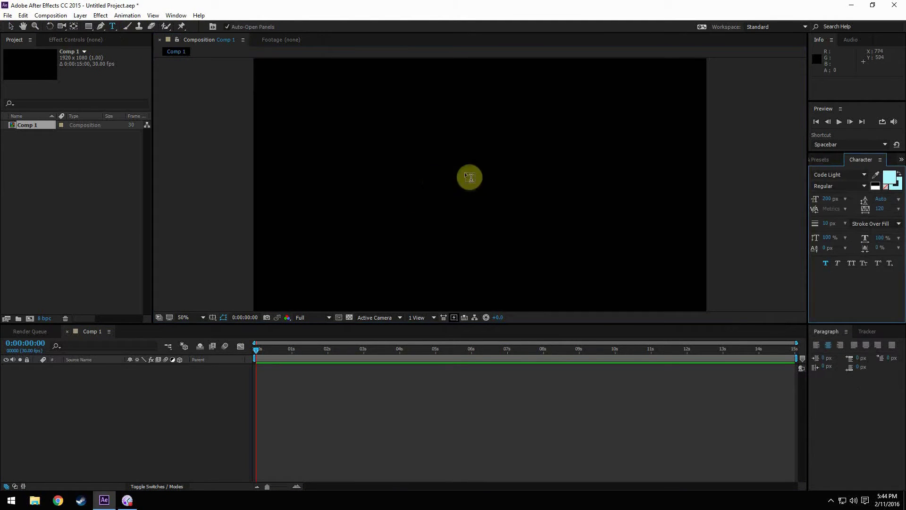
click(485, 186)
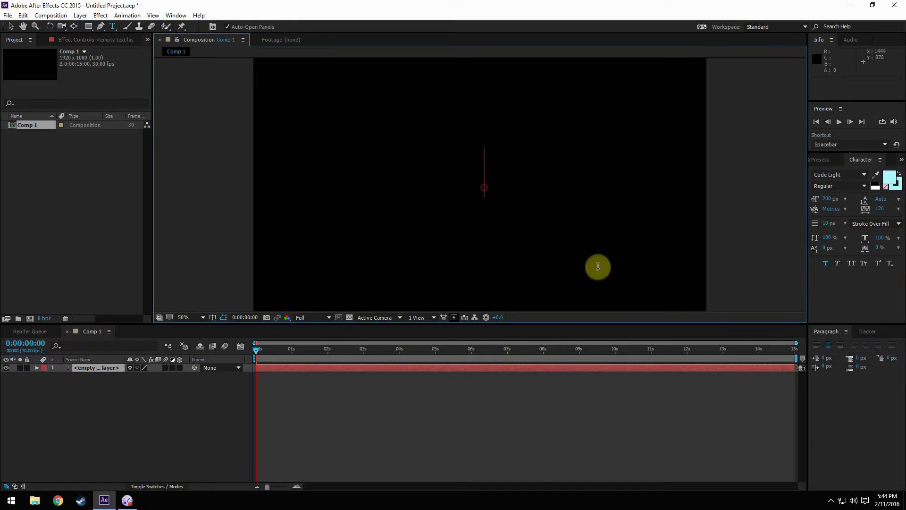
text(RE)
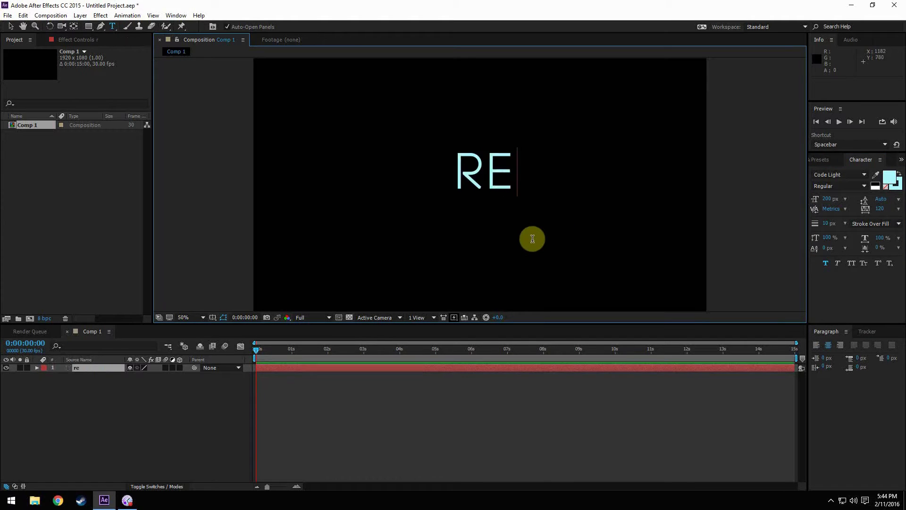
key(BackSpace)
key(BackSpace)
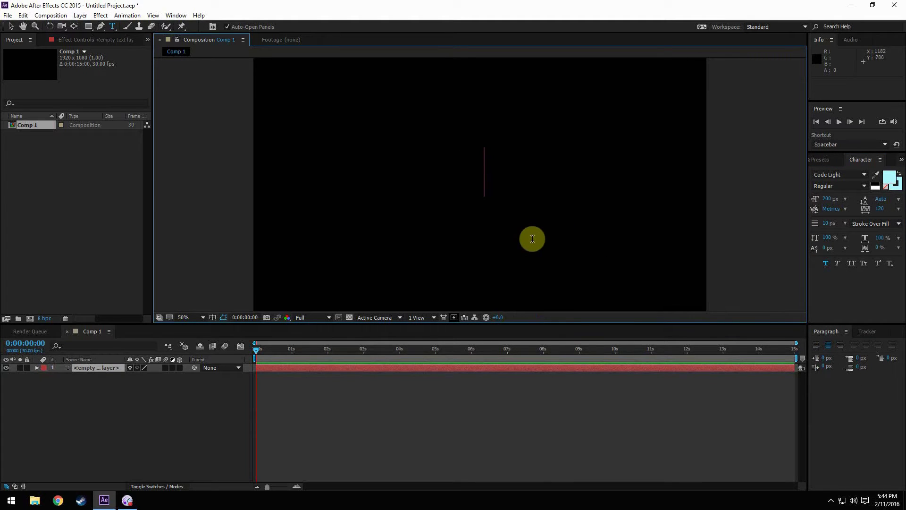
text(REMINGTON)
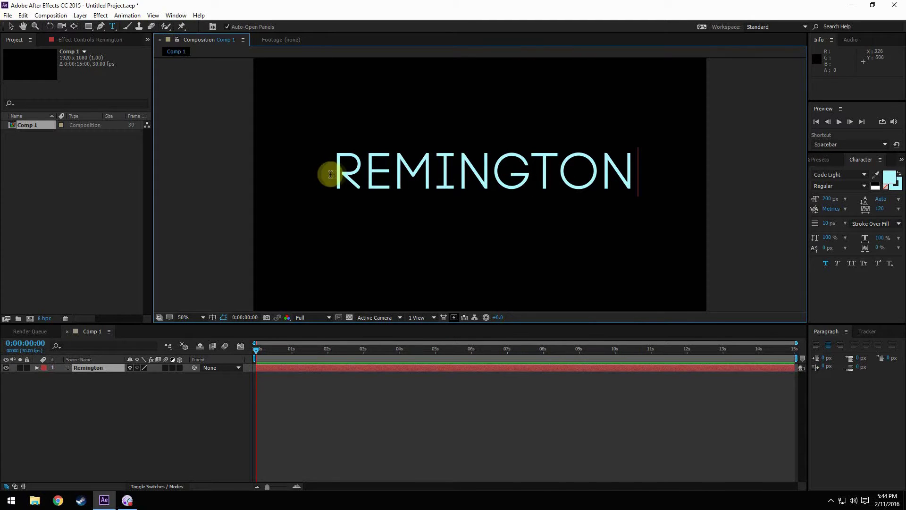
- Try to change the text's font to Century Gothic with the Regular style
click(856, 174)
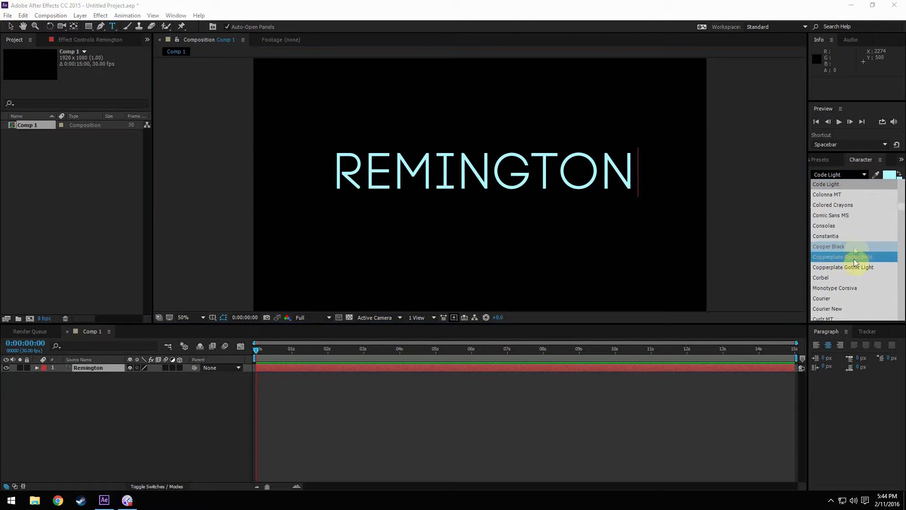
click(844, 175)
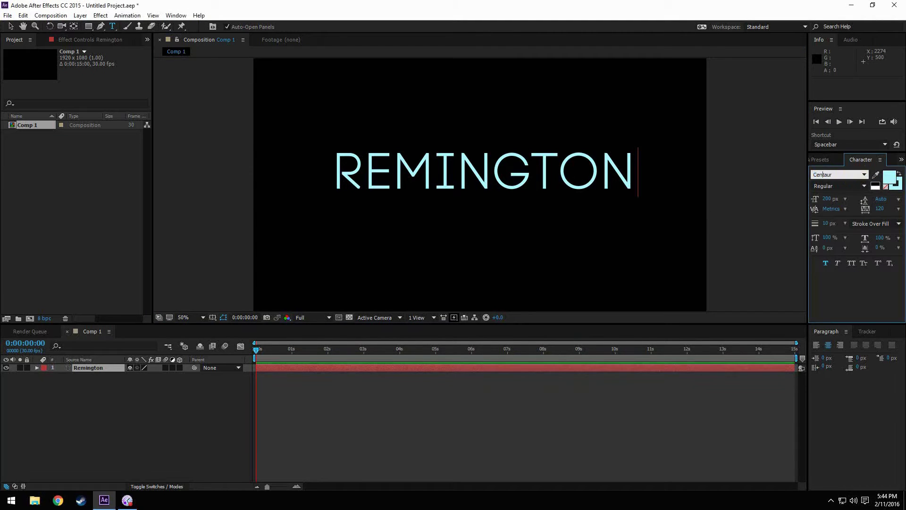
click(864, 173)
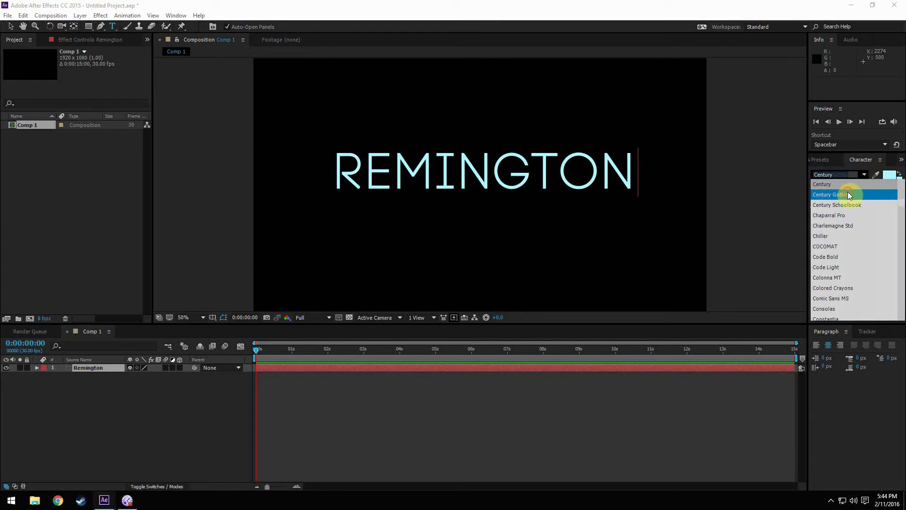
click(847, 191)
click(863, 185)
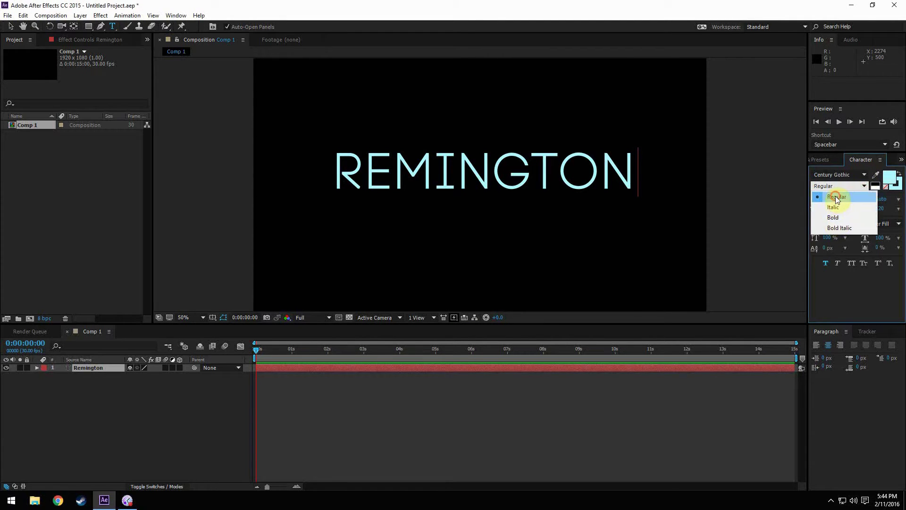
click(837, 198)
- Select the whole word "Remington" and set it to Century Gothic Regular, and set the character stroke width to 0 px
click(566, 182)
drag(644, 172, 202, 158)
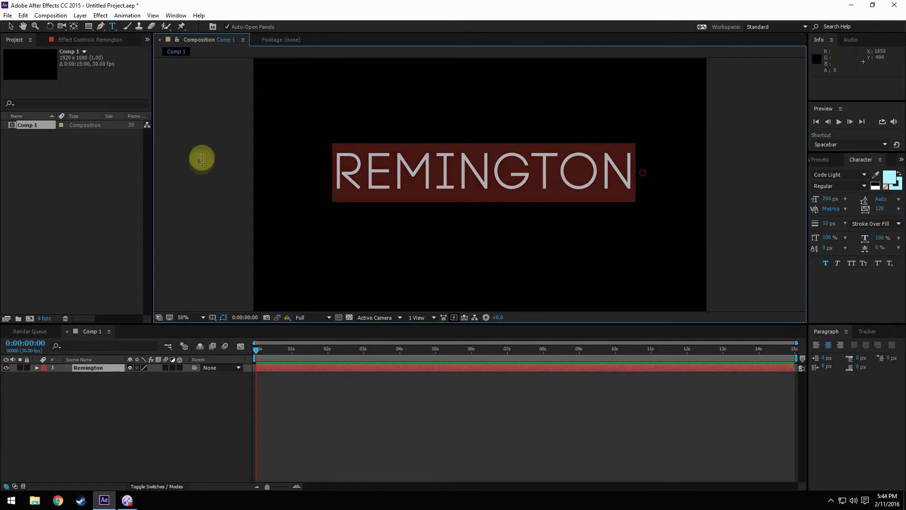
click(829, 175)
text(Century)
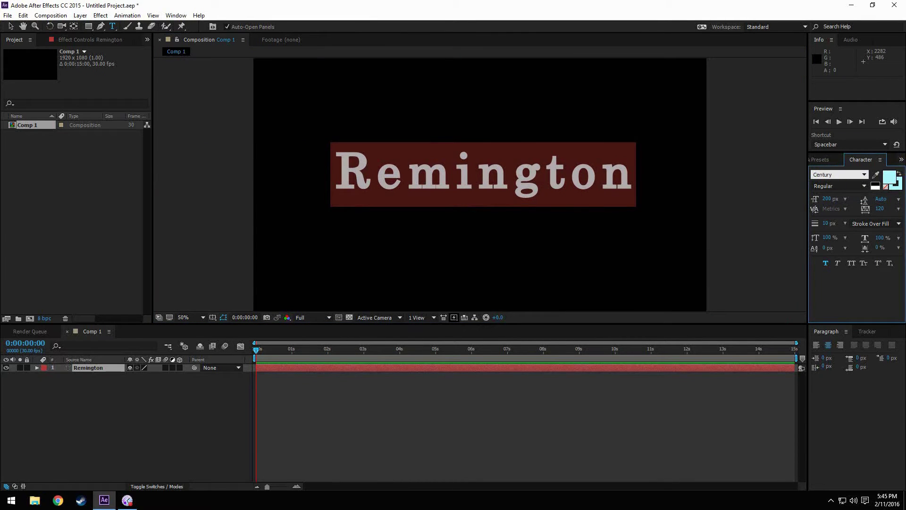
click(843, 195)
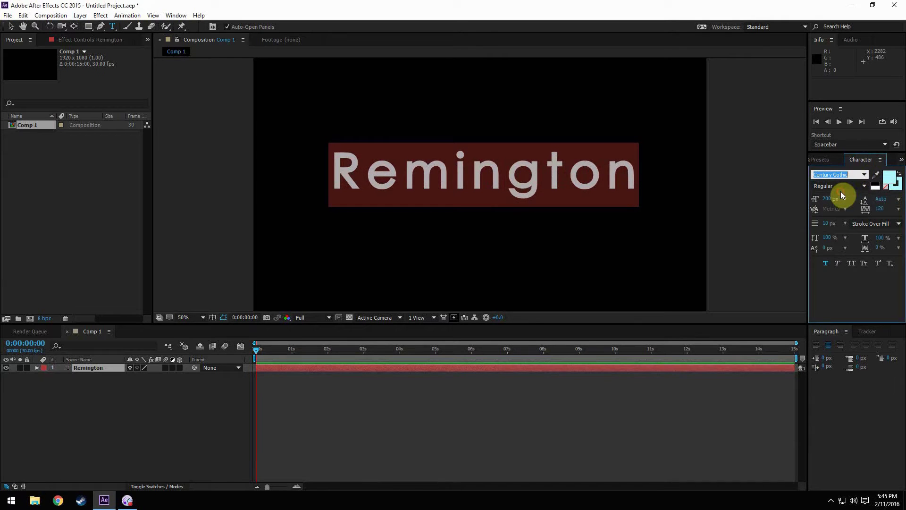
click(864, 186)
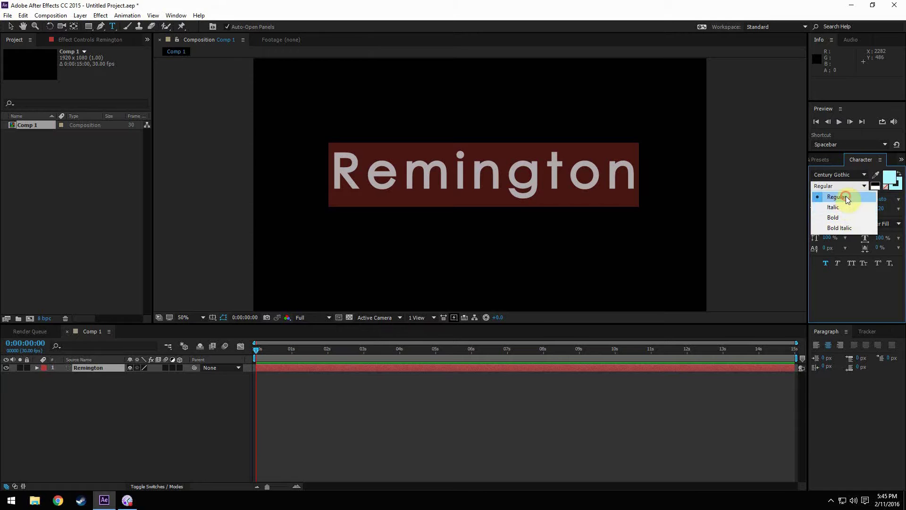
click(844, 197)
click(521, 404)
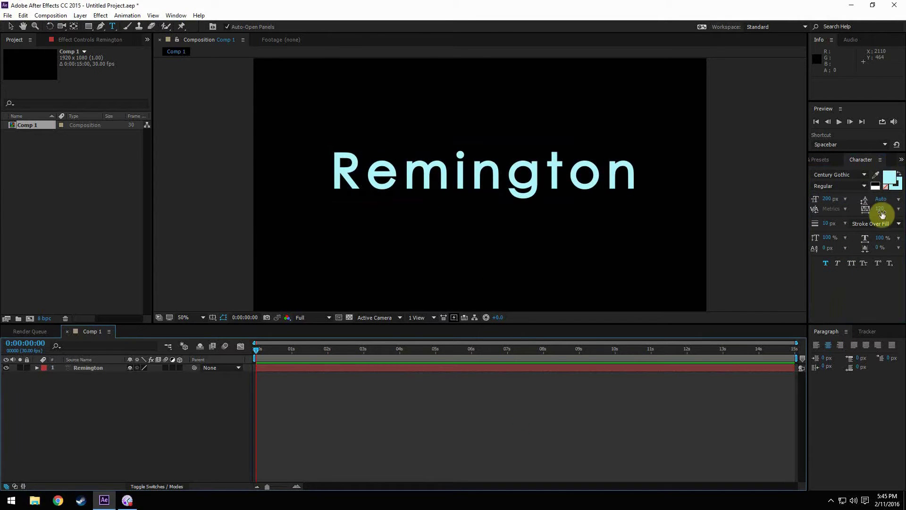
drag(838, 225, 781, 224)
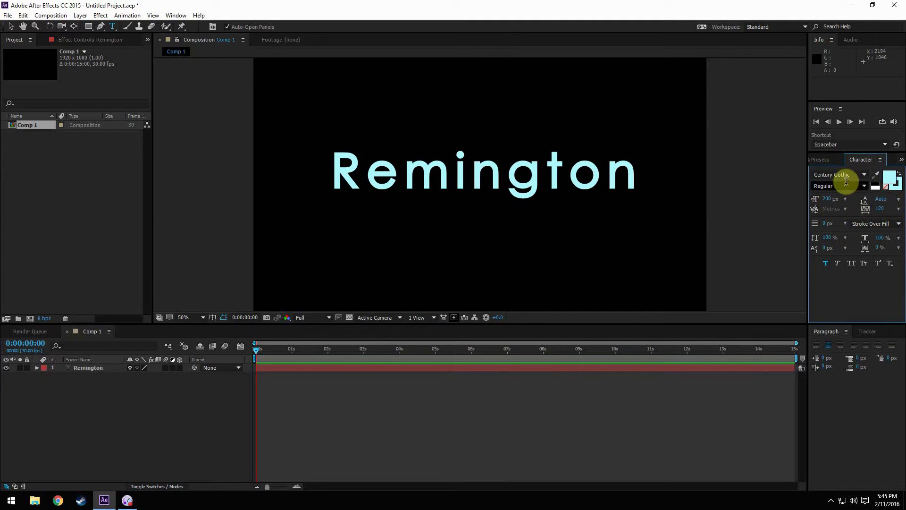
- Select the Remington text layer and try the COCOMAT font on it
click(865, 177)
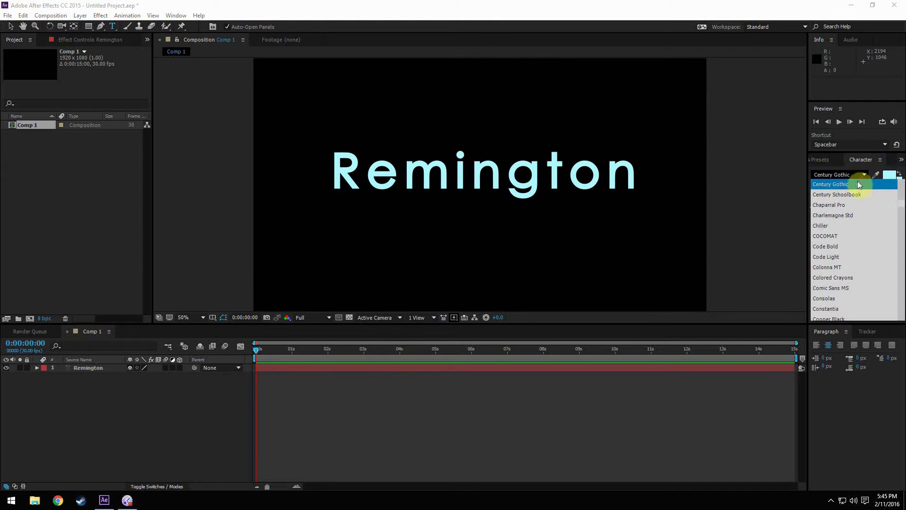
scroll(859, 185, down, 1)
click(839, 208)
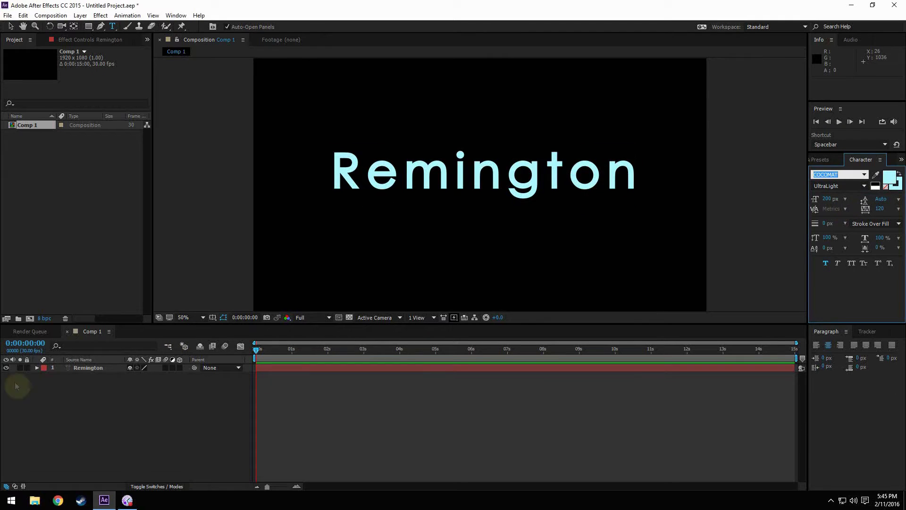
click(89, 367)
click(864, 175)
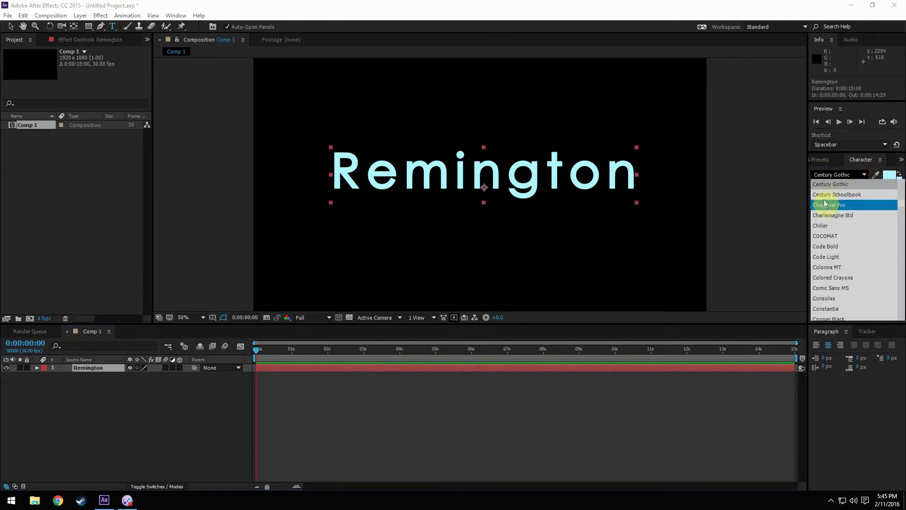
click(841, 239)
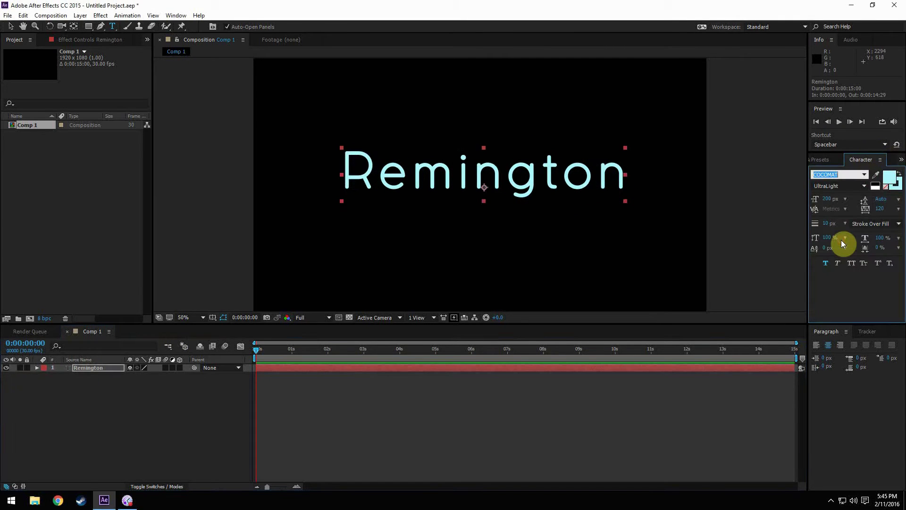
- Look through the available fonts for the Remington text, try Code Bold, and set the font to Code Light
click(864, 175)
scroll(837, 274, down, 10)
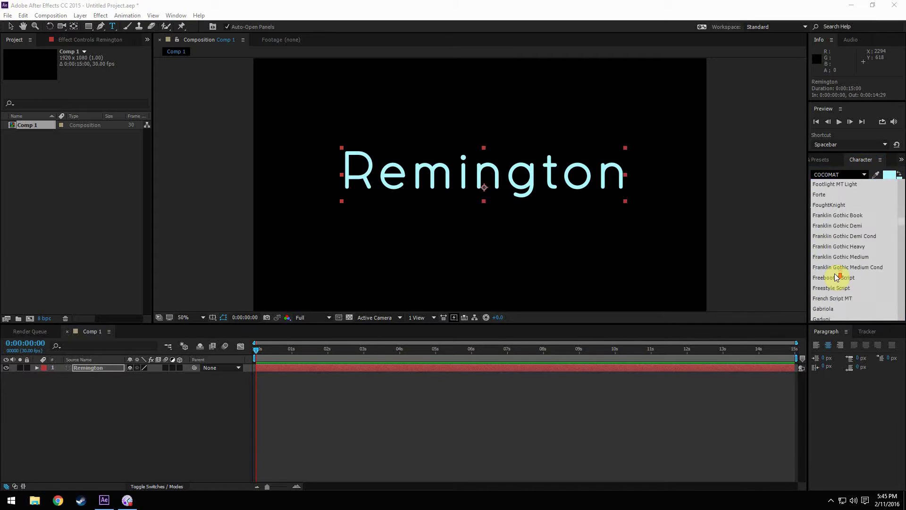
scroll(836, 277, down, 6)
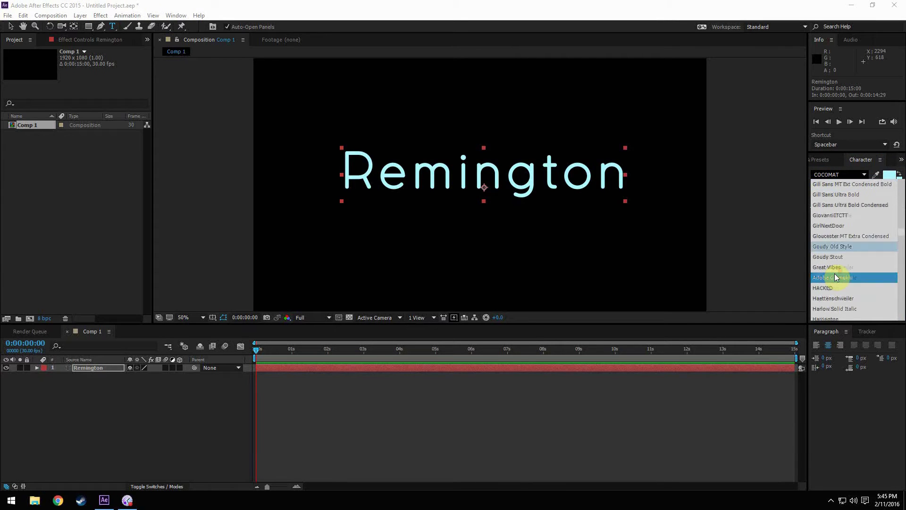
scroll(836, 278, down, 10)
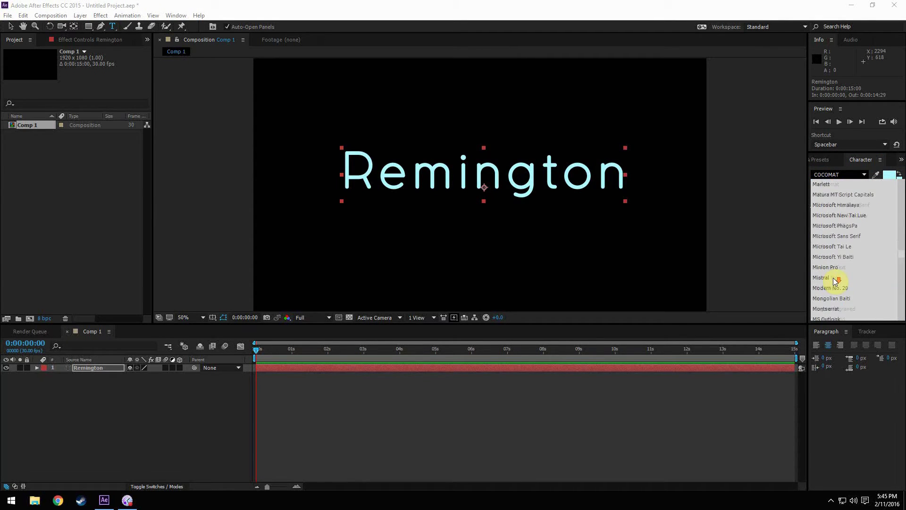
scroll(835, 279, down, 8)
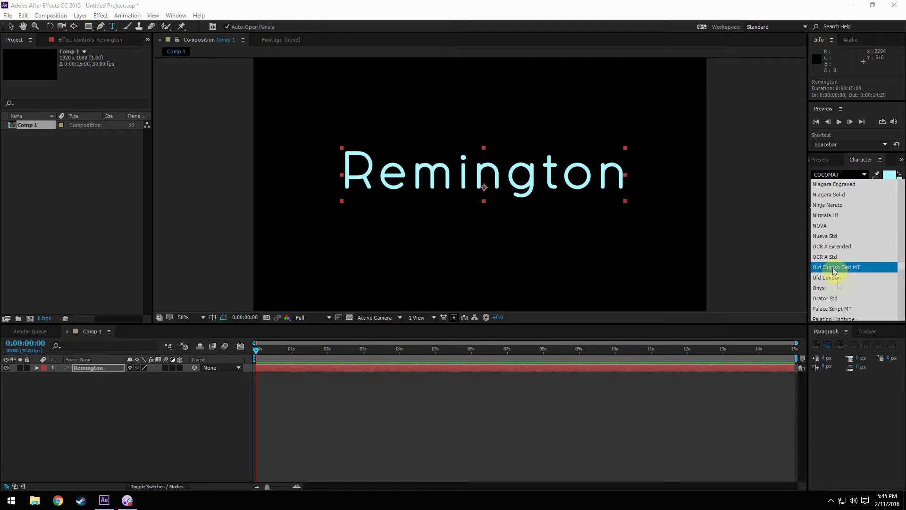
scroll(831, 301, up, 9)
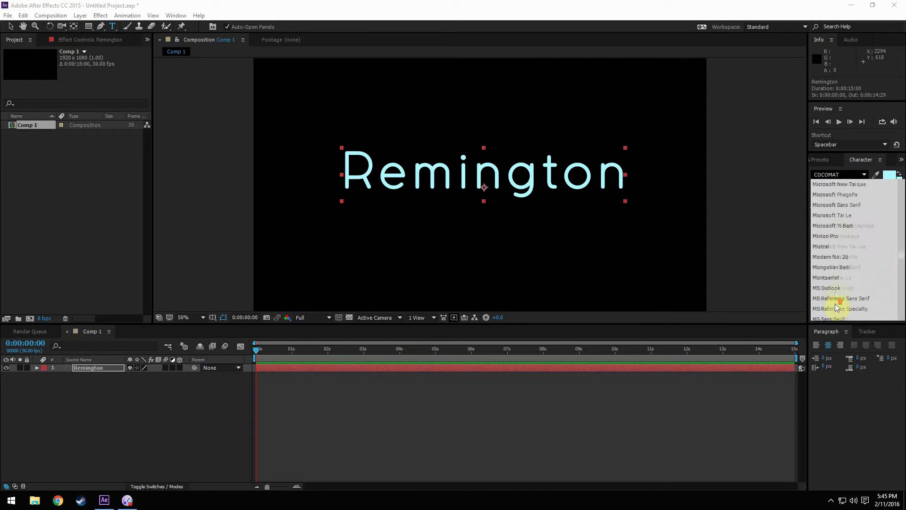
click(843, 174)
text(Code Bold)
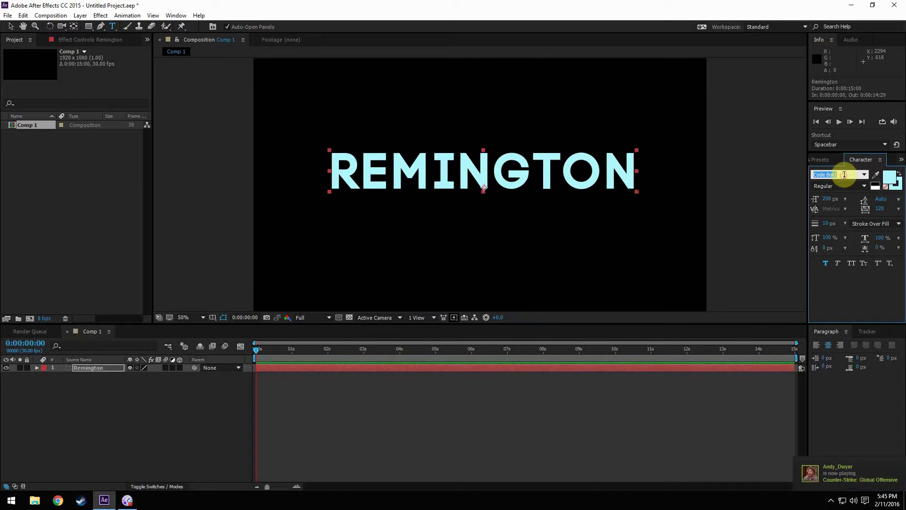
text(Code Light)
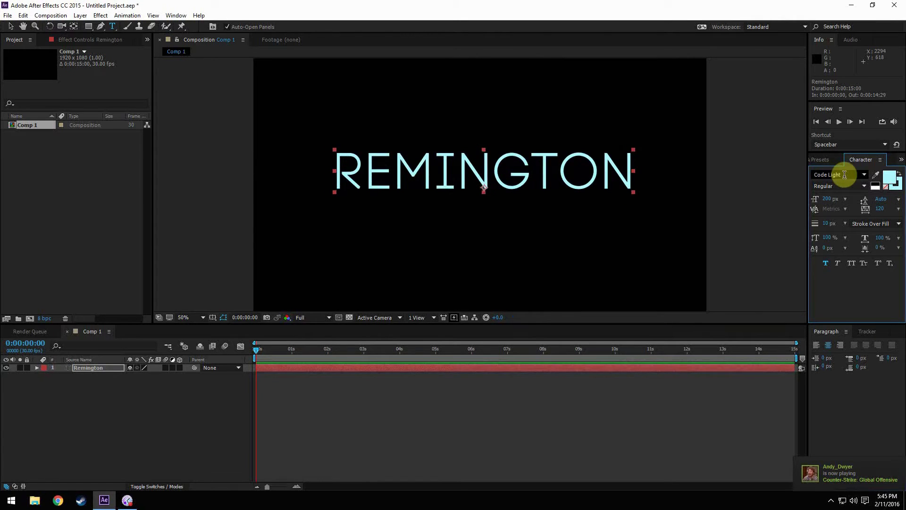
click(832, 299)
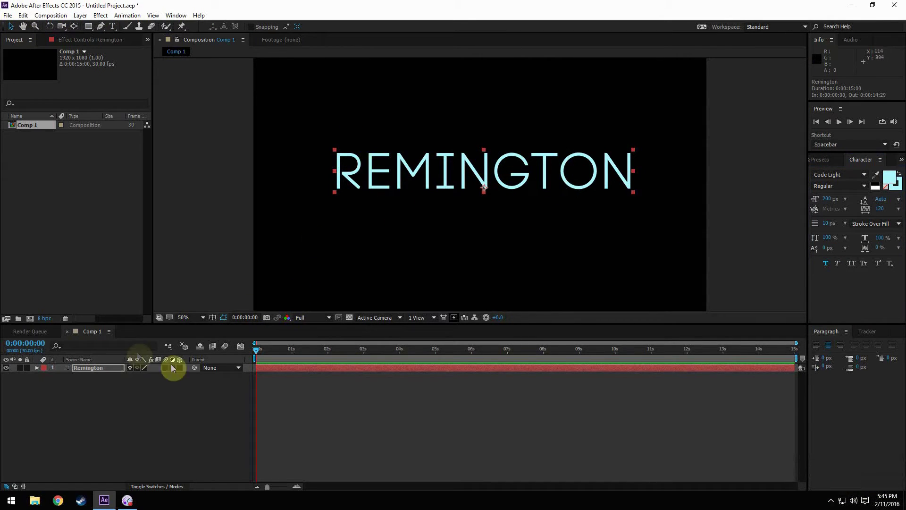
key(Return)
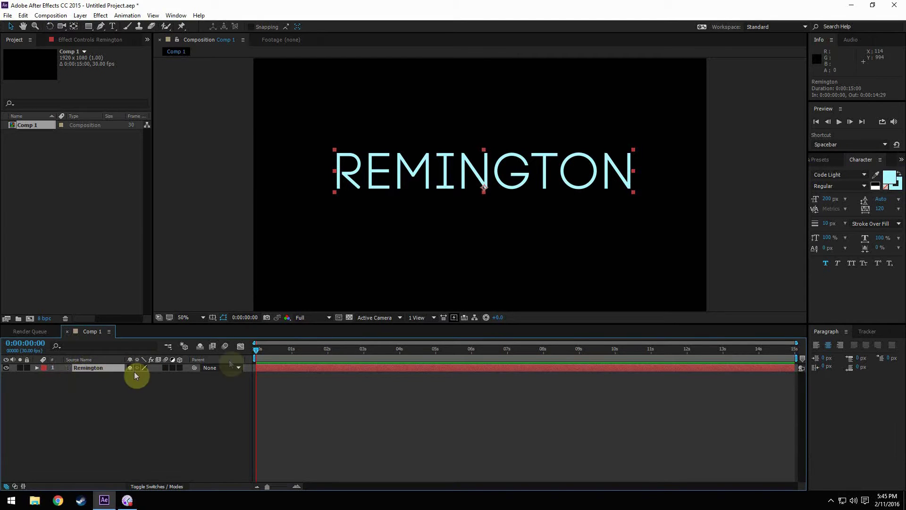
- Center the anchor point of the Remington text layer within its content
right_click(491, 166)
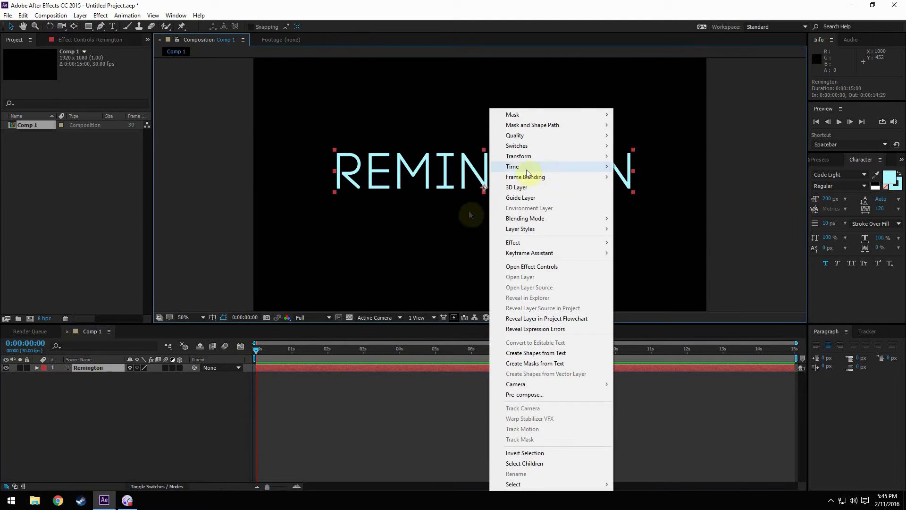
click(228, 152)
click(89, 367)
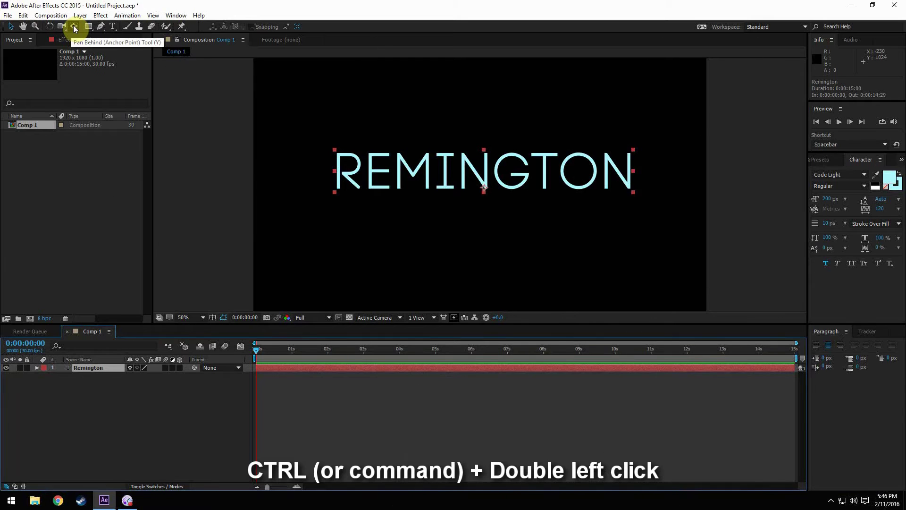
ctrl+double_click(74, 28)
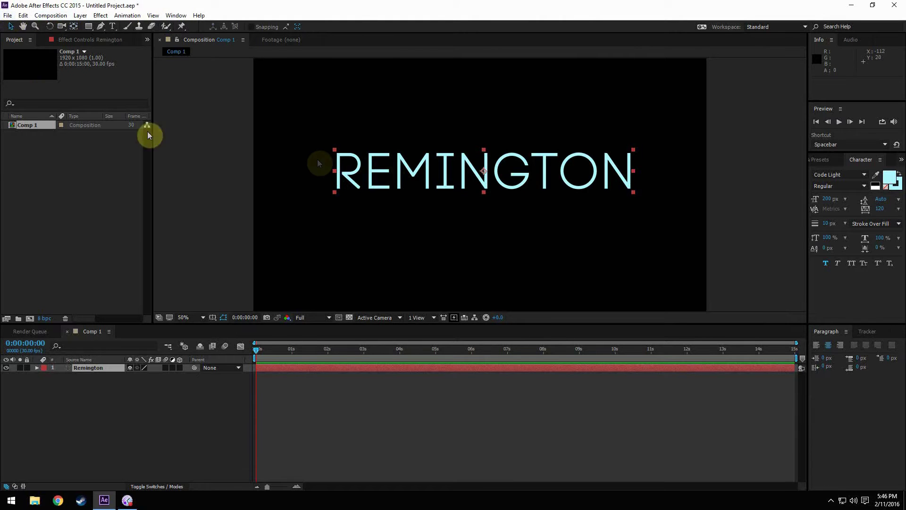
- Center the Remington text layer in the composition view
right_click(508, 177)
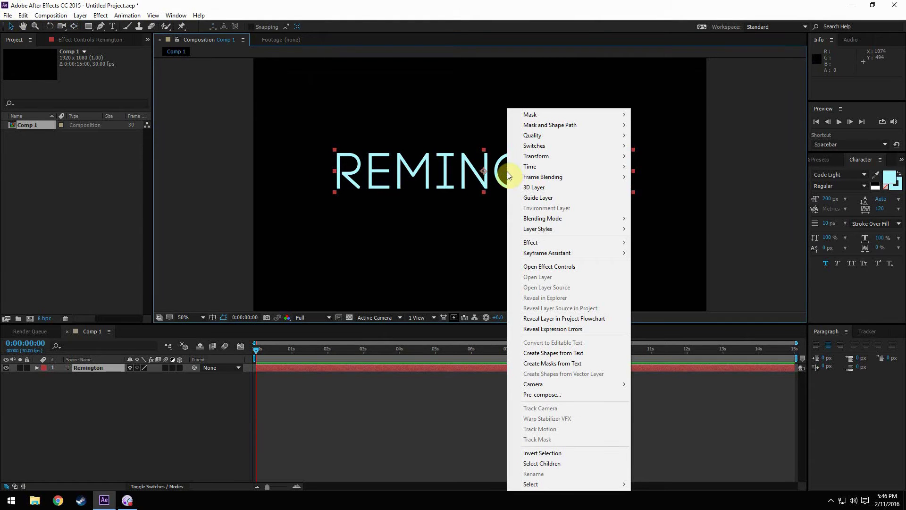
mouse_move(609, 156)
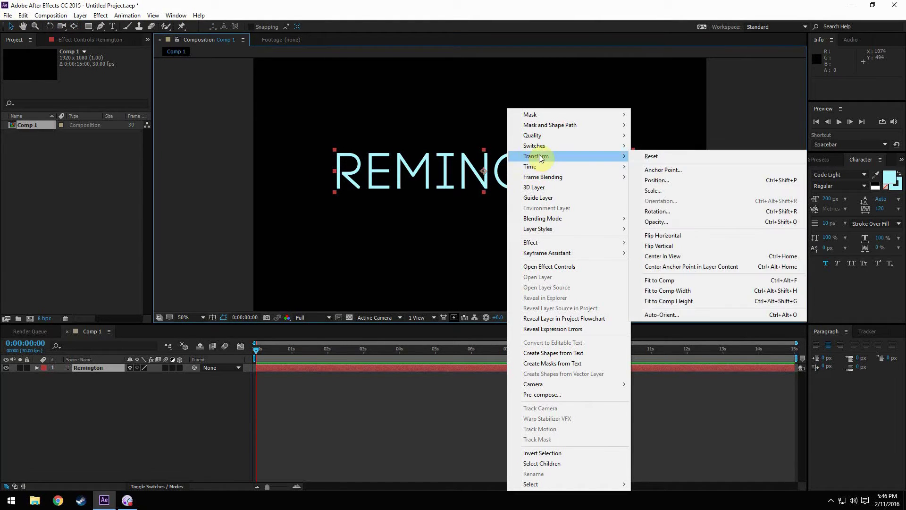
click(684, 256)
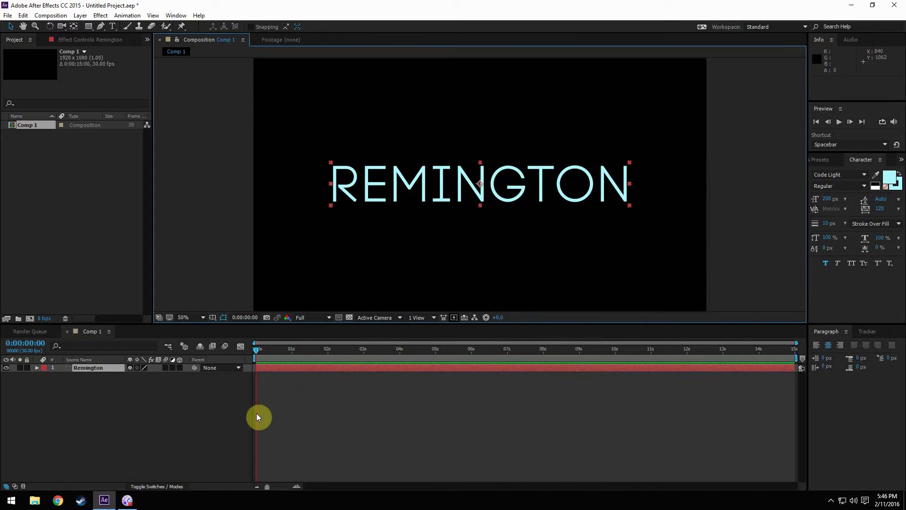
- Set the Remington text's fill color to white (FFFFFF) and its stroke width to 0 px
click(890, 177)
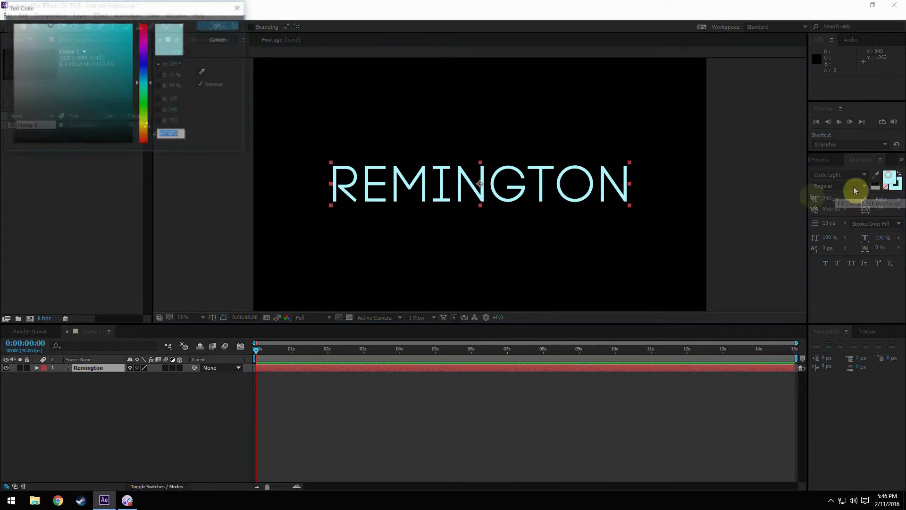
click(236, 25)
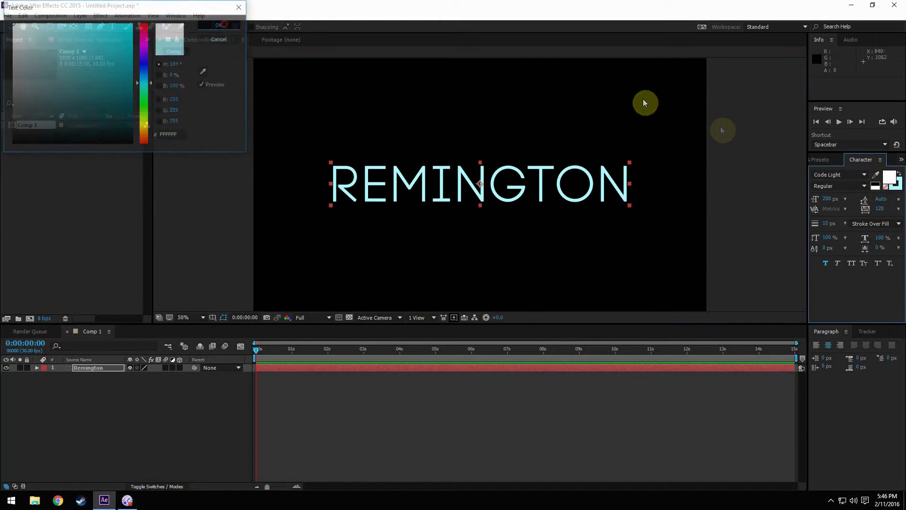
click(847, 223)
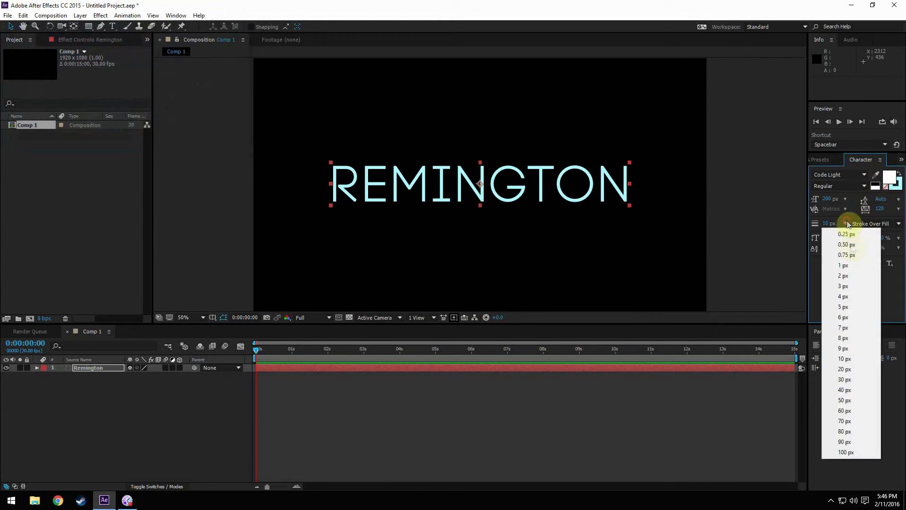
click(845, 234)
click(826, 222)
text(0)
key(Return)
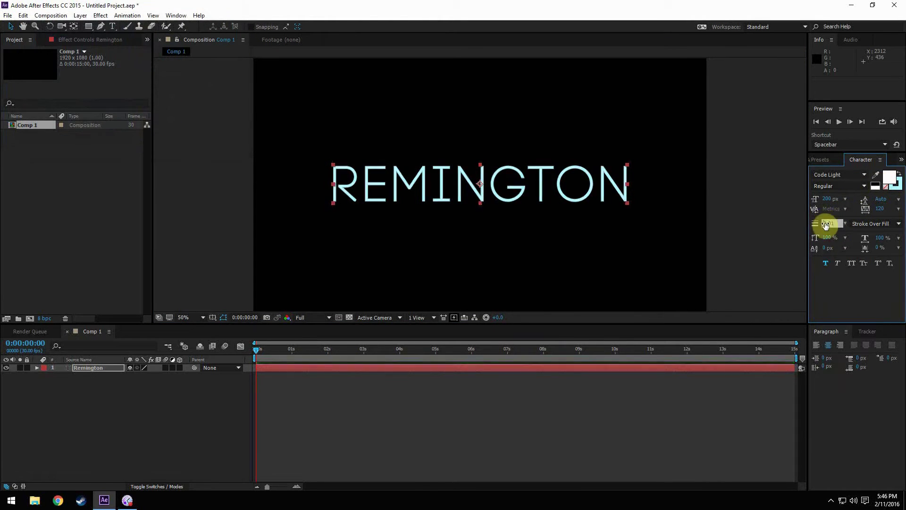
- Set the Remington text's stroke color to none
click(898, 192)
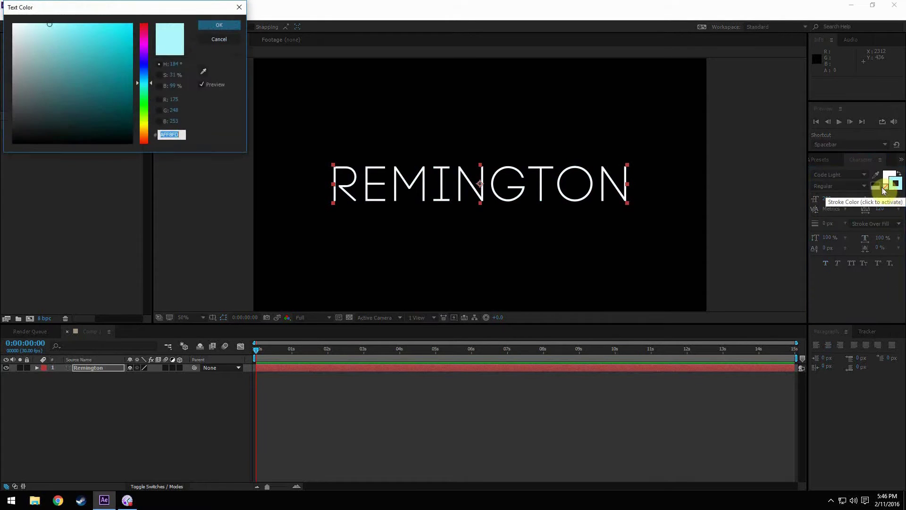
click(227, 30)
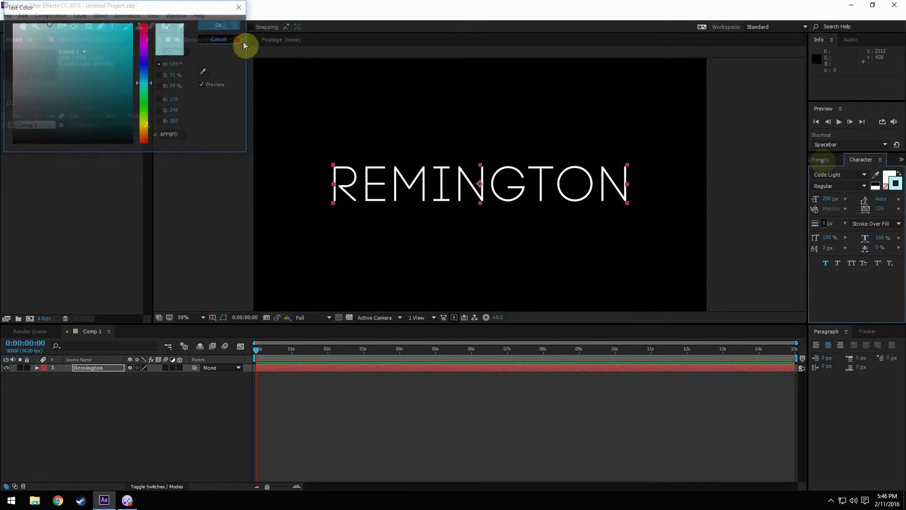
click(886, 188)
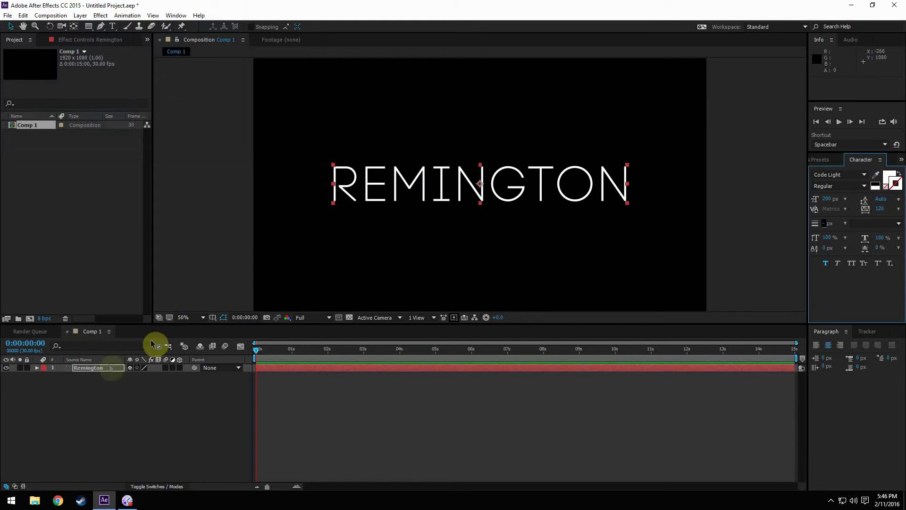
- With the Pen tool, draw a smooth wavy mask path on the Remington layer, running through the letters and past both sides of the frame
click(94, 366)
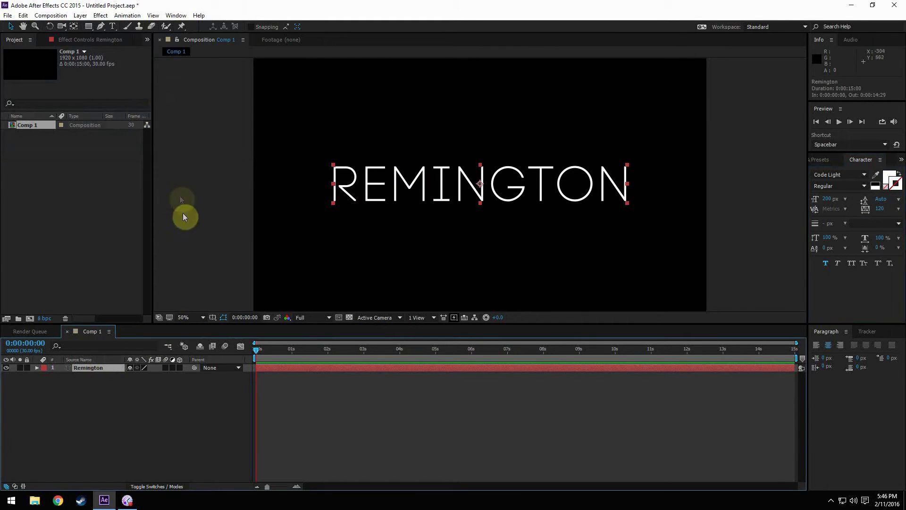
click(101, 26)
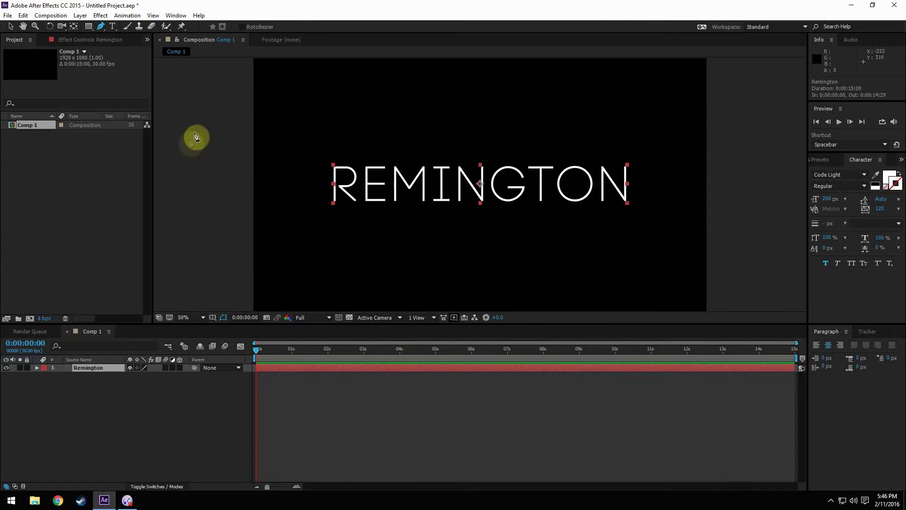
click(184, 166)
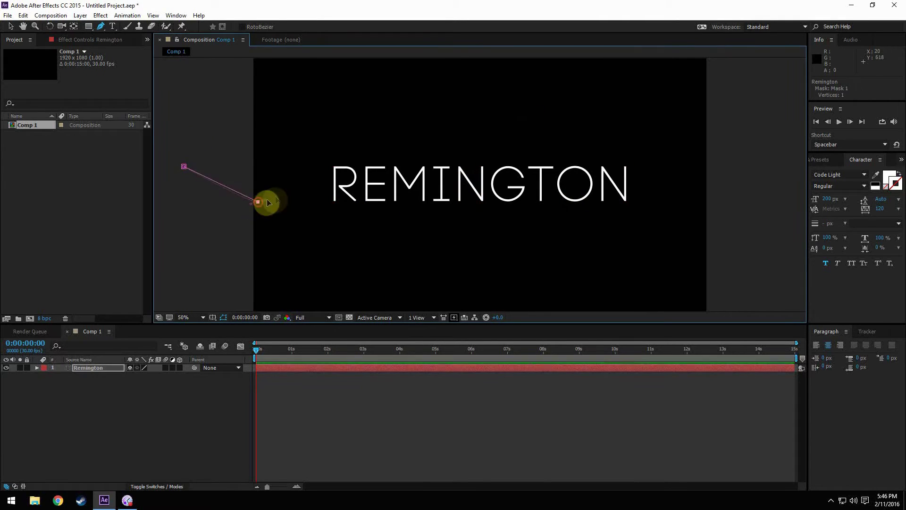
drag(267, 202, 288, 193)
drag(336, 175, 439, 192)
drag(476, 169, 584, 196)
drag(645, 157, 676, 164)
drag(705, 193, 740, 208)
drag(767, 163, 772, 154)
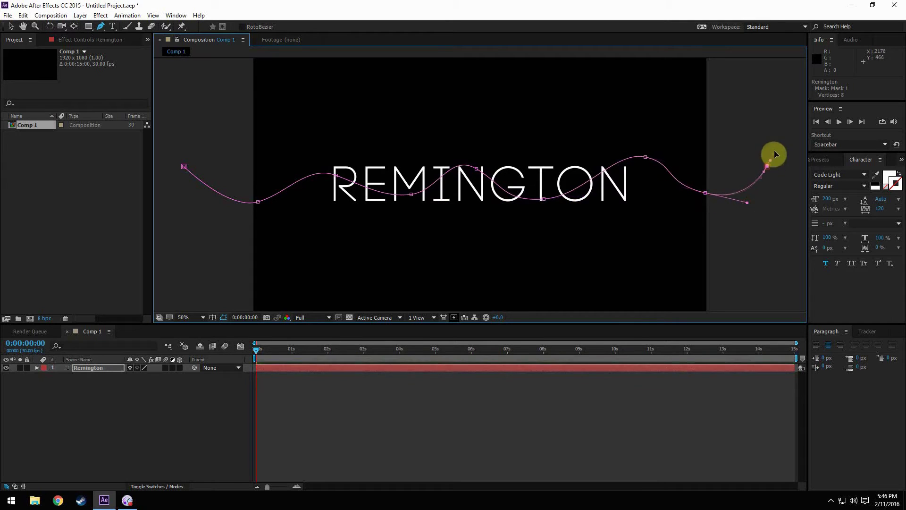
- Close the wavy mask with points well above the composition so it encloses the upper part of the letters
key(comma)
key(comma)
key(comma)
click(565, 118)
click(457, 107)
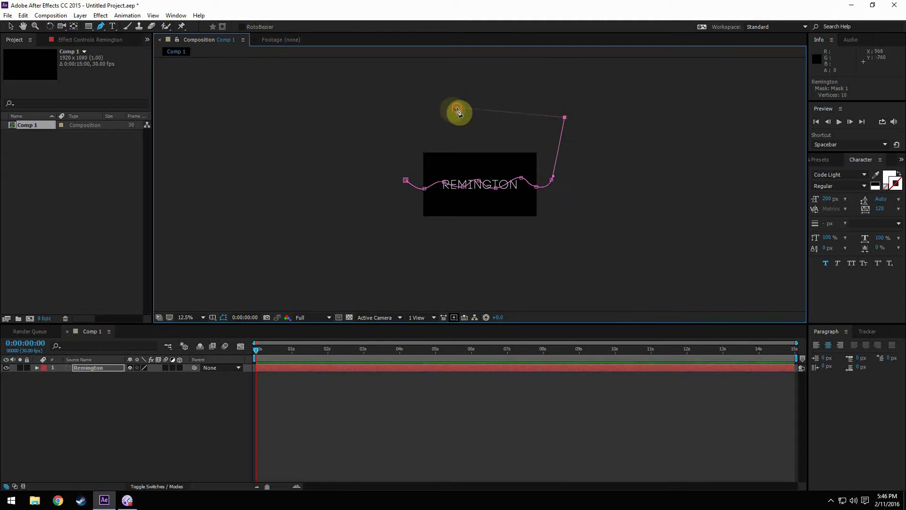
click(407, 117)
click(406, 180)
key(period)
key(period)
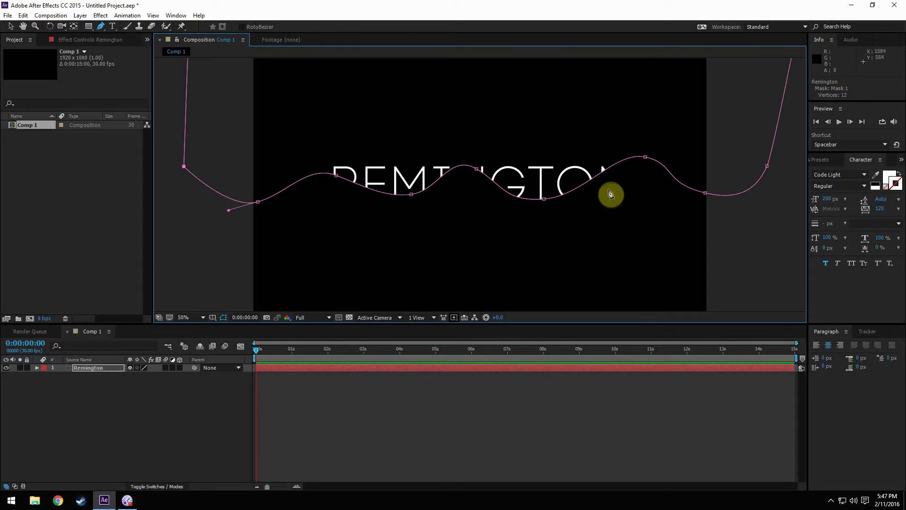
- Reveal all properties of Mask 1 on the Remington layer, including feather, opacity and expansion
drag(607, 194, 610, 208)
click(114, 371)
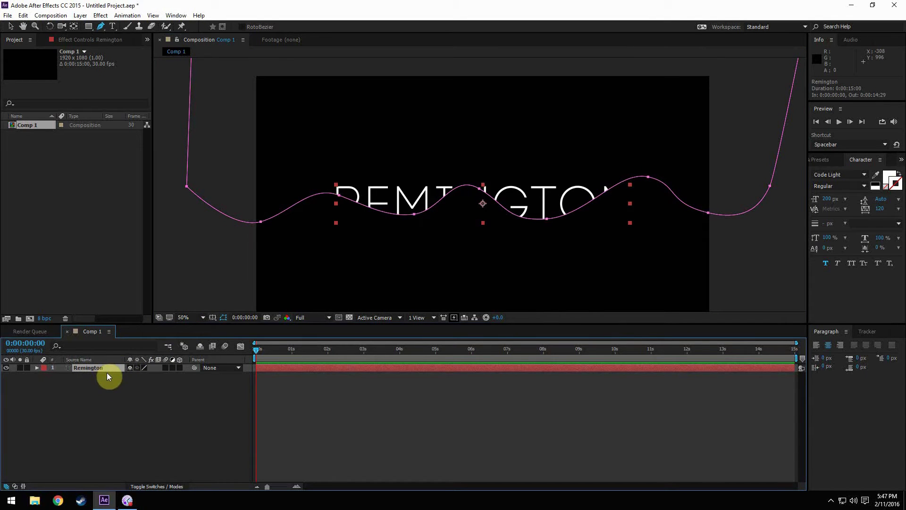
key(m)
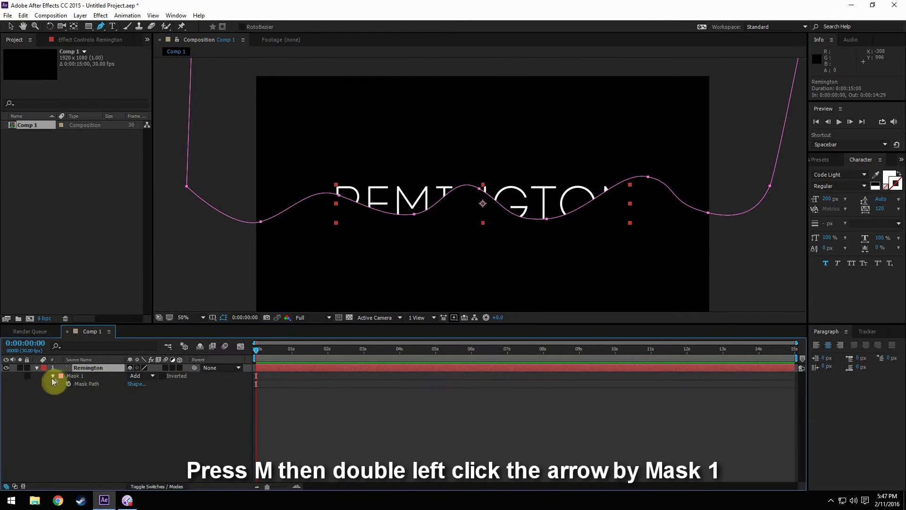
double_click(53, 376)
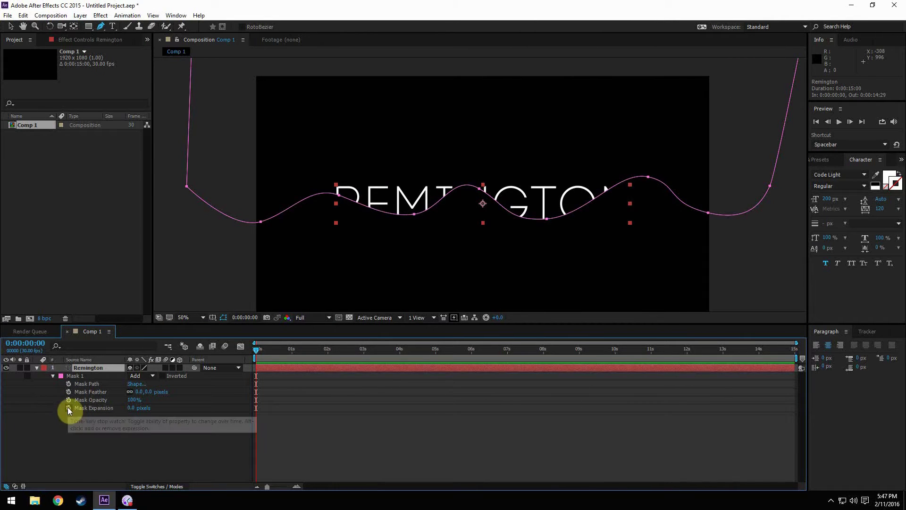
- Animate Mask 1's expansion on the Remington layer with keyframes of -162 pixels at 0 seconds and 180 pixels at 2 seconds
click(69, 408)
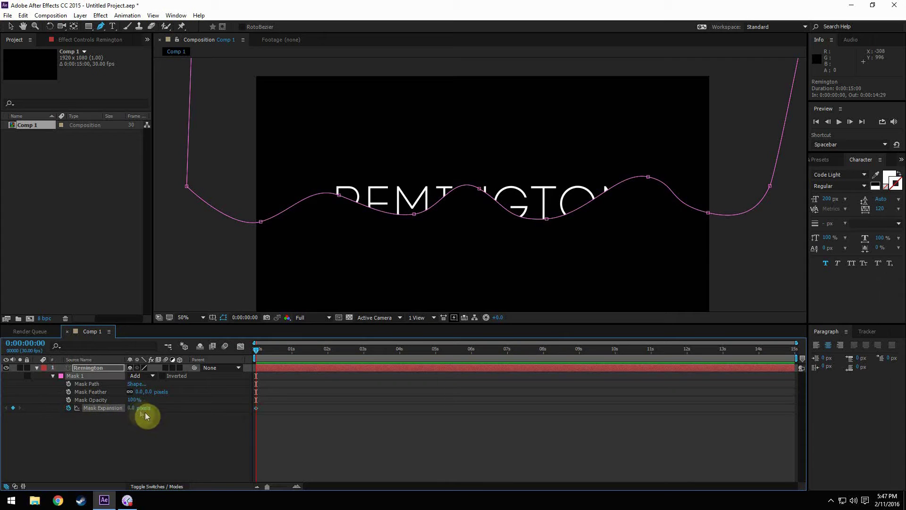
drag(132, 410, 72, 421)
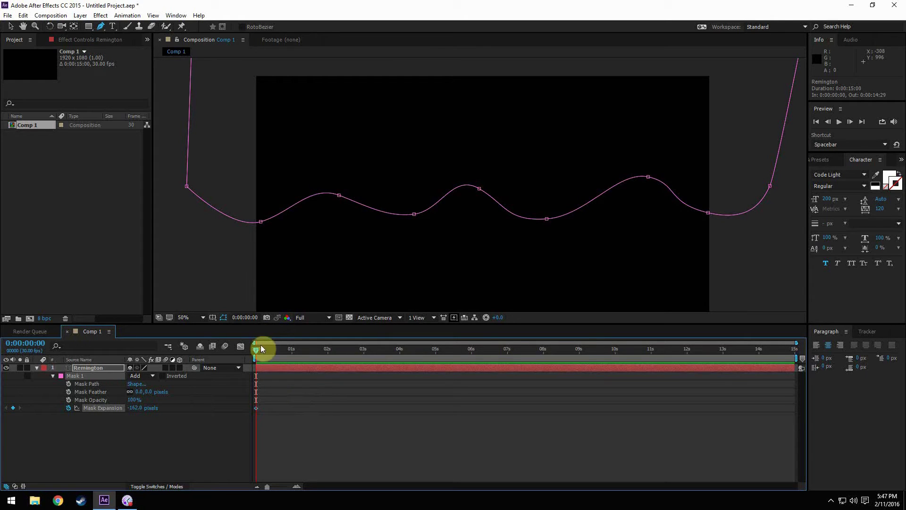
drag(256, 353, 328, 361)
drag(134, 408, 300, 407)
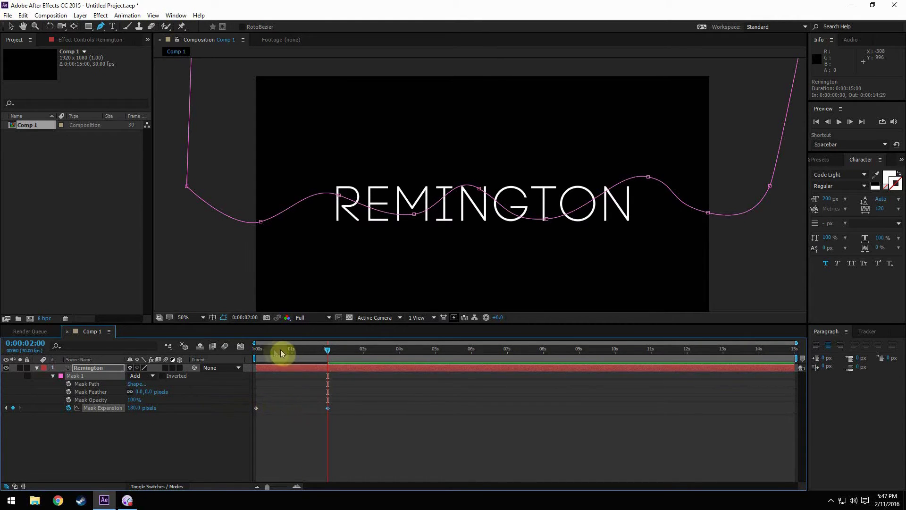
- Preview the mask expansion reveal from the start of the composition, then deselect the layer
click(259, 349)
key(space)
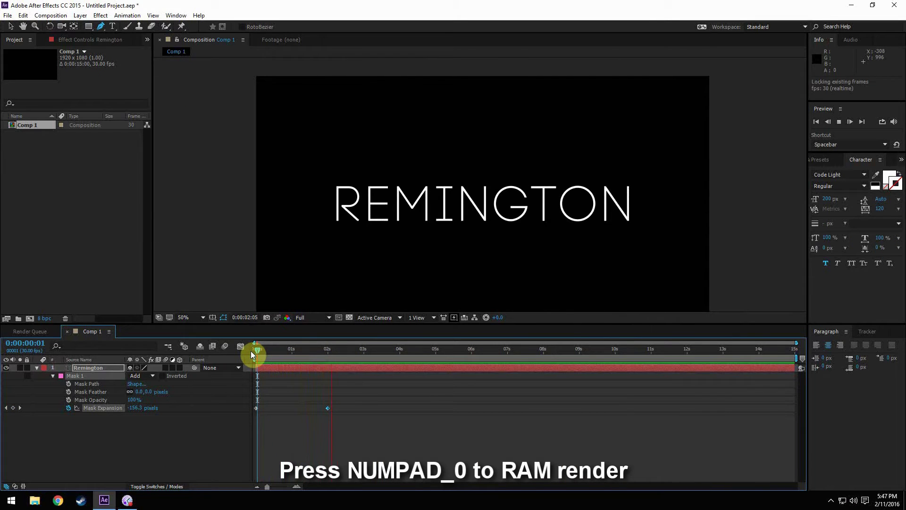
key(space)
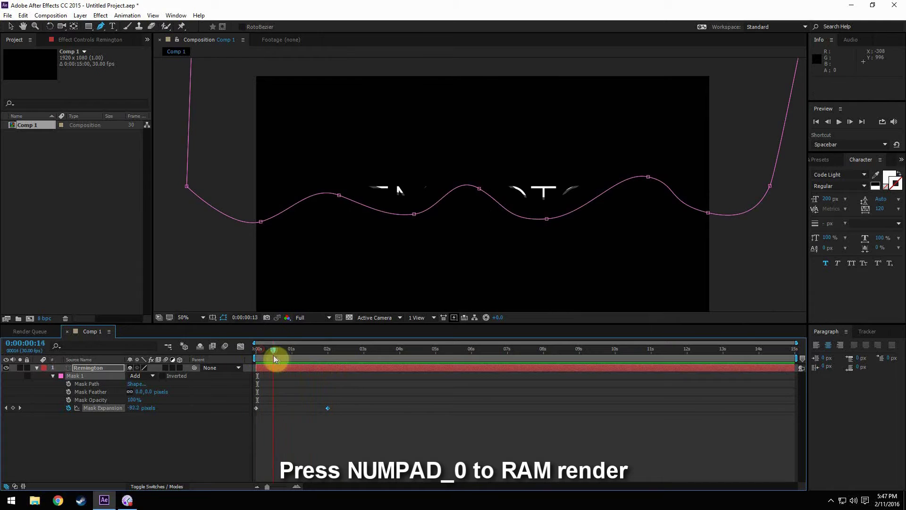
mouse_move(274, 355)
mouse_down()
mouse_move(329, 364)
mouse_move(274, 374)
mouse_move(314, 376)
mouse_move(286, 376)
mouse_move(297, 374)
mouse_move(287, 355)
mouse_up()
click(52, 458)
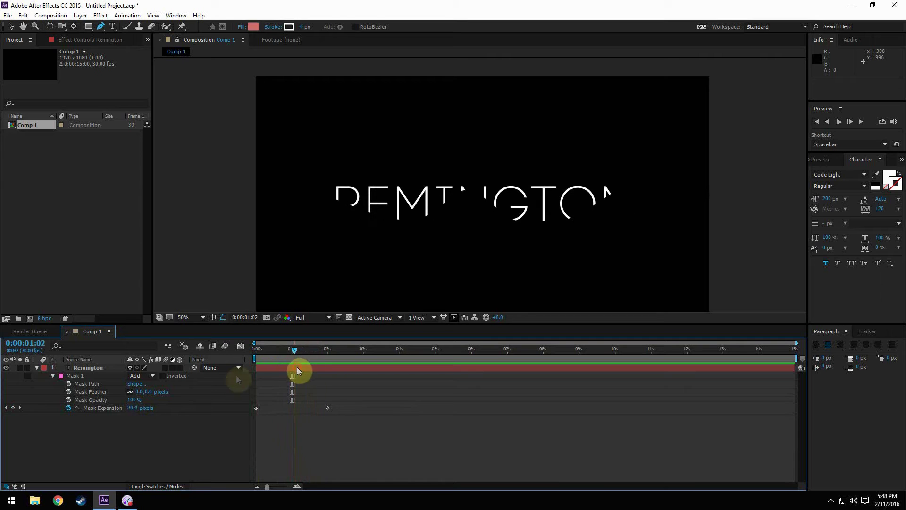
- Apply Easy Ease to both Mask Expansion keyframes and collapse the Remington layer's properties
click(74, 375)
drag(296, 351, 328, 350)
drag(347, 403, 253, 423)
key(F9)
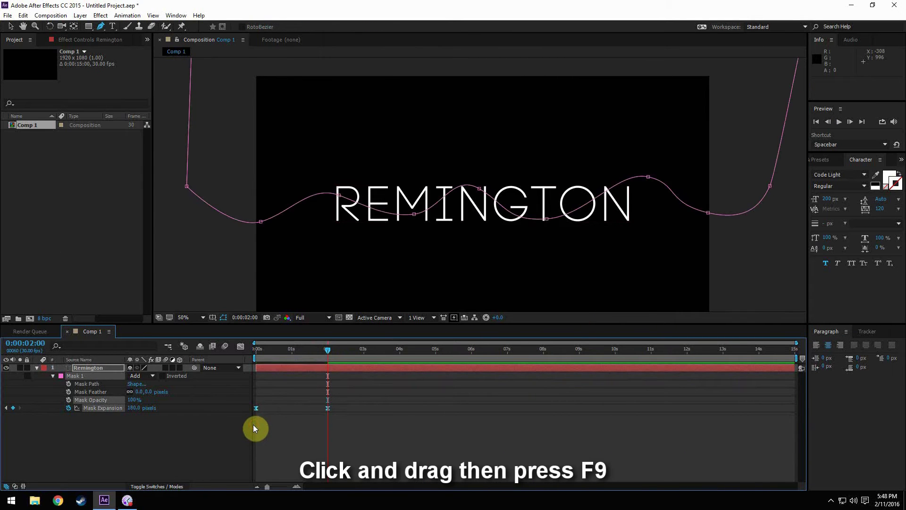
click(37, 367)
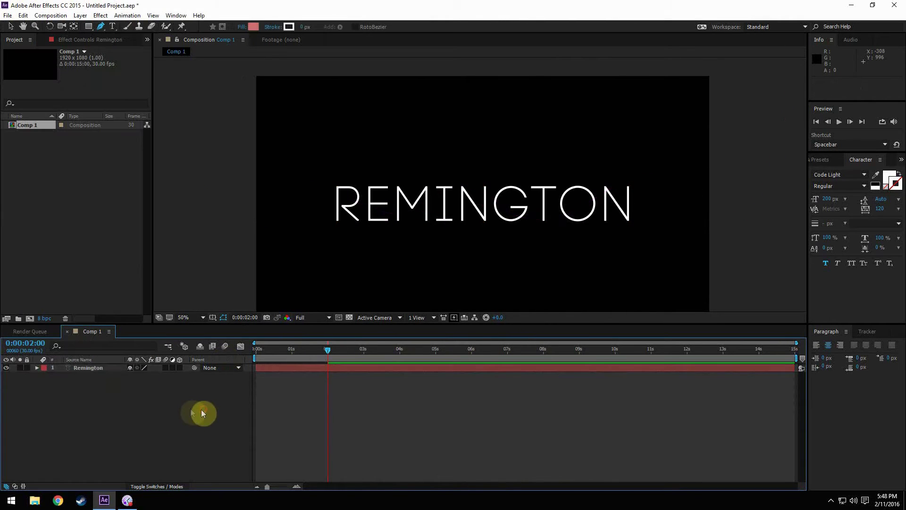
- Duplicate the Remington layer and shift the copy in time so it starts at 0:00:00:07
click(90, 367)
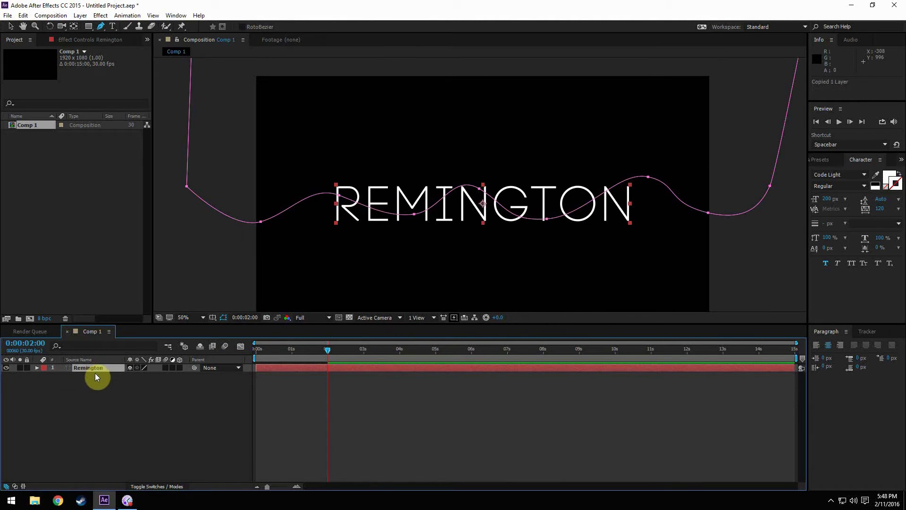
key(ctrl+v)
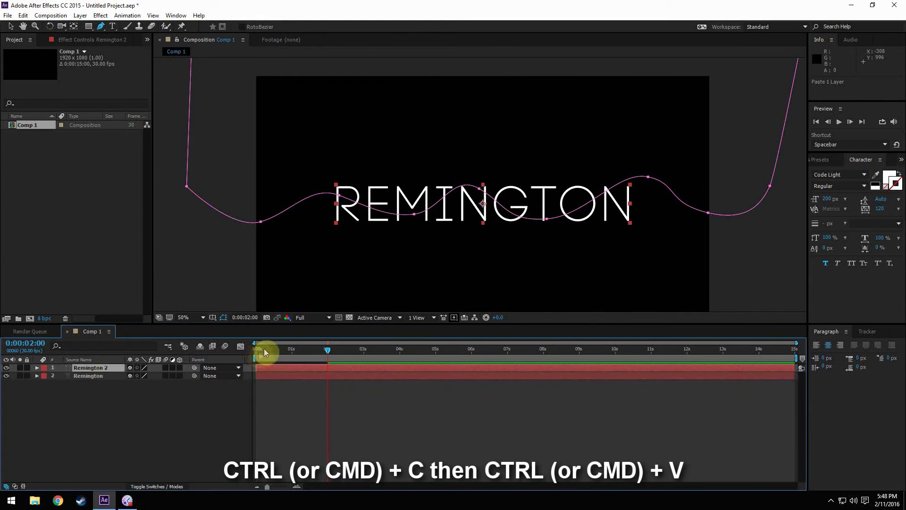
click(265, 350)
drag(273, 484, 286, 485)
drag(269, 373, 338, 374)
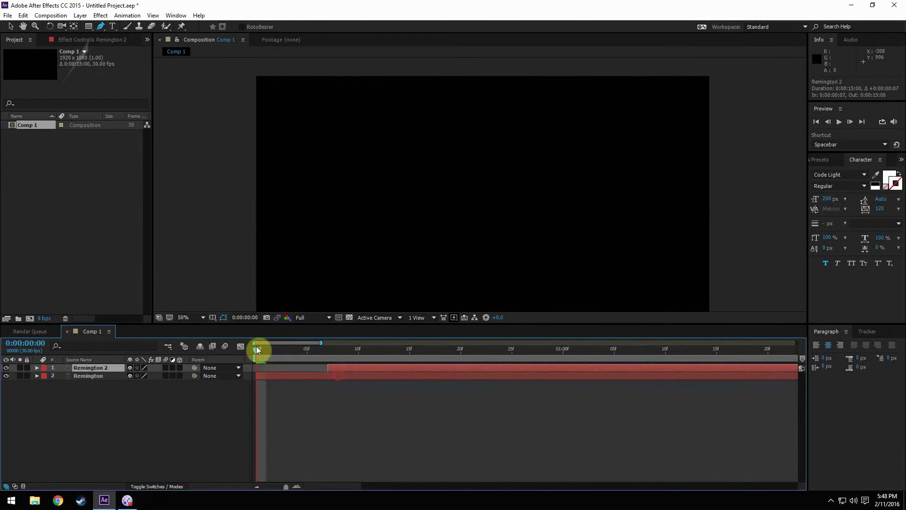
- With the playhead at 0:00:01:07, give the Remington 2 text a stroke 10 px wide, keeping Stroke Over Fill
drag(320, 356, 460, 386)
drag(620, 385, 636, 381)
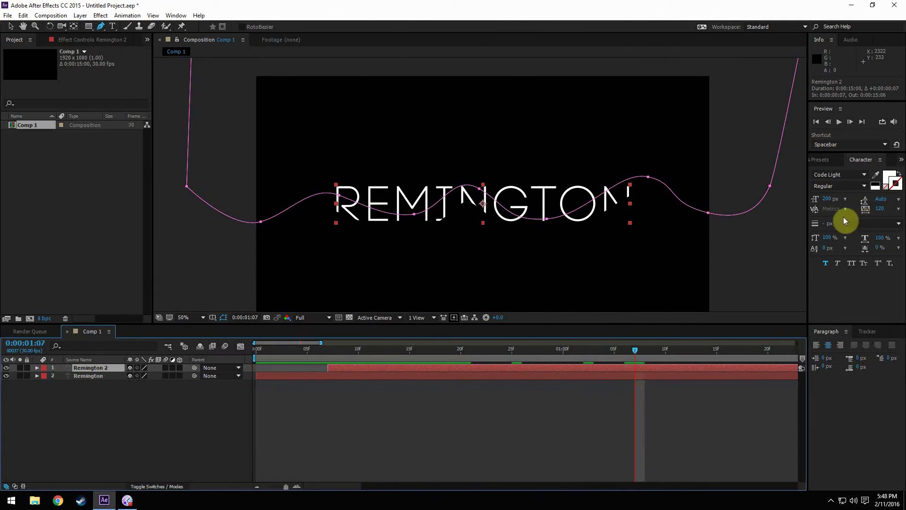
click(875, 223)
click(876, 223)
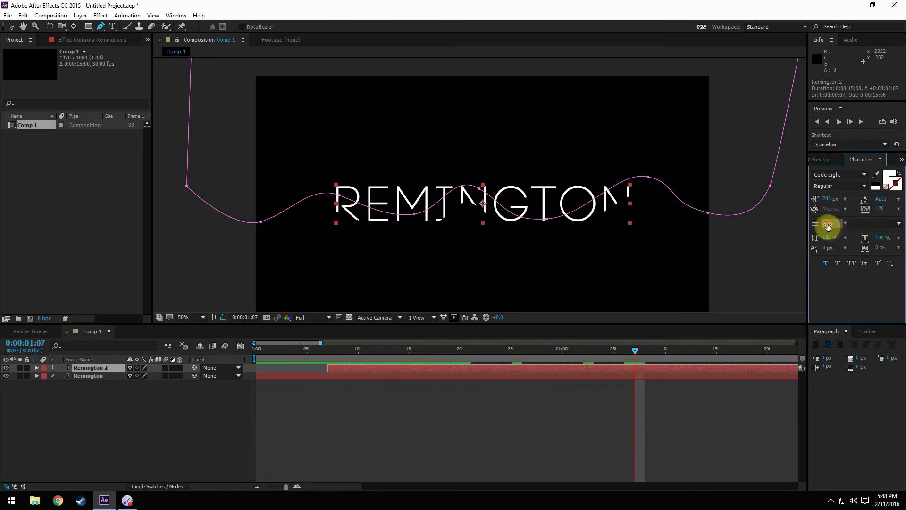
text(10)
key(Return)
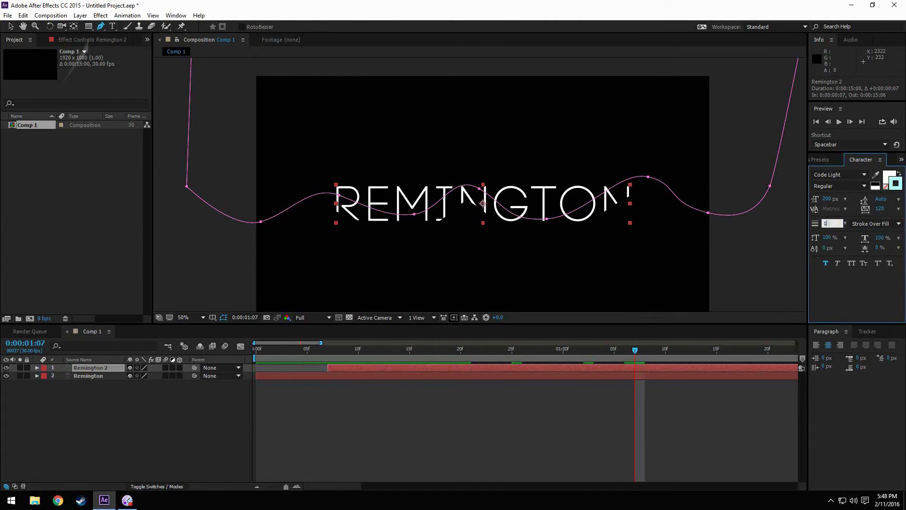
click(899, 225)
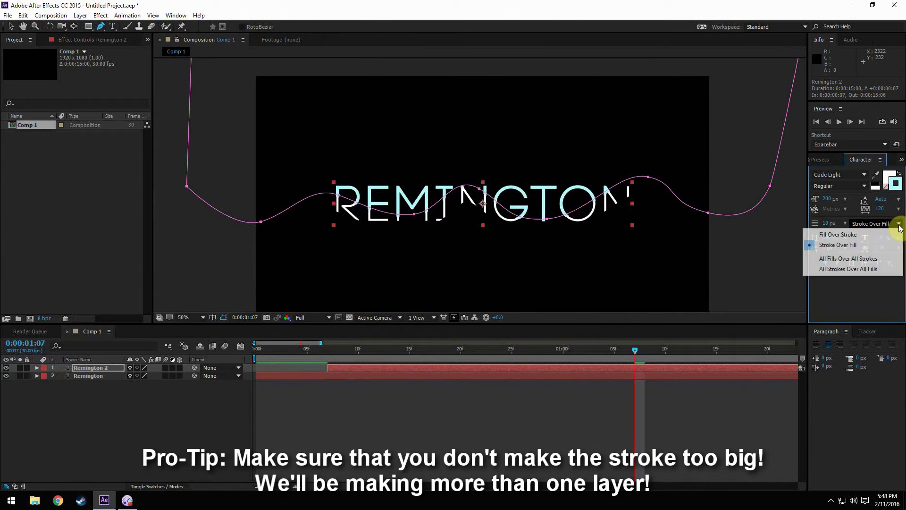
click(898, 225)
- Set the Remington 2 text's stroke color to light green, hex 8FFD71
click(895, 184)
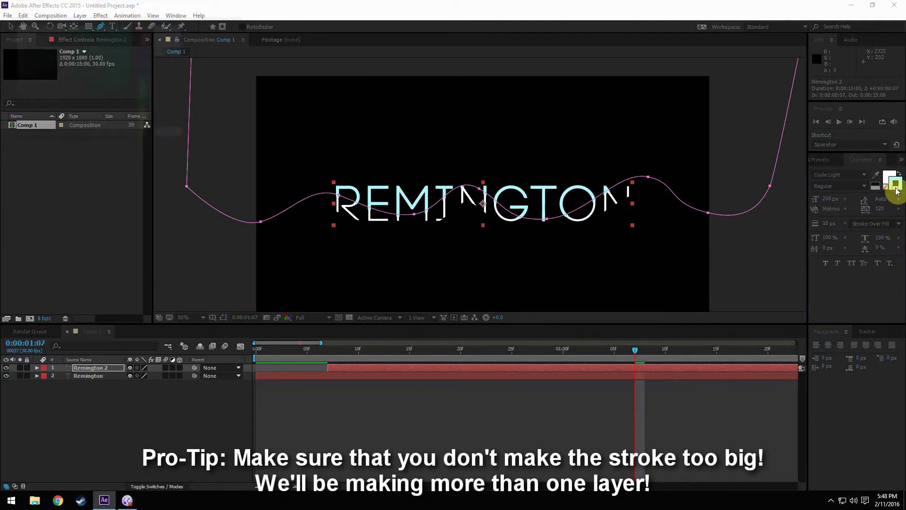
drag(150, 84, 145, 115)
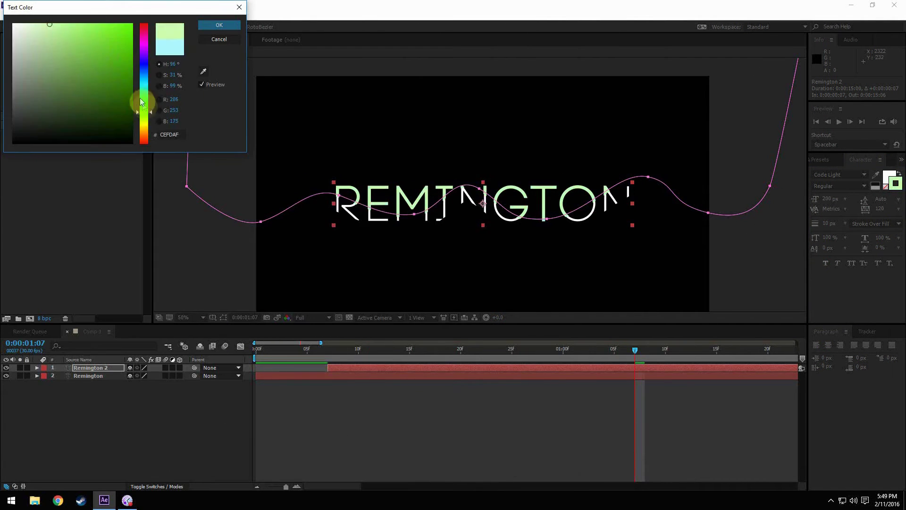
click(145, 118)
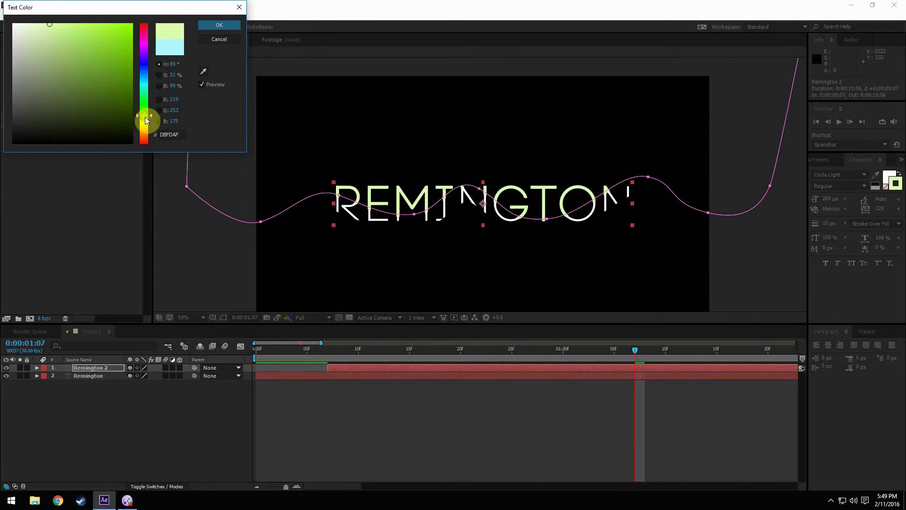
drag(146, 118, 146, 121)
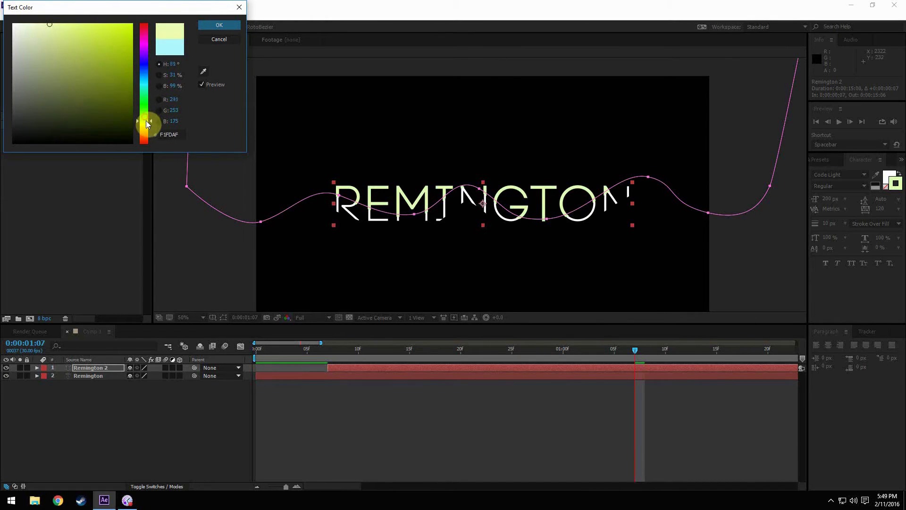
click(53, 23)
drag(145, 113, 146, 108)
mouse_move(93, 52)
mouse_down()
mouse_move(149, 82)
mouse_move(102, 65)
mouse_move(78, 24)
mouse_up()
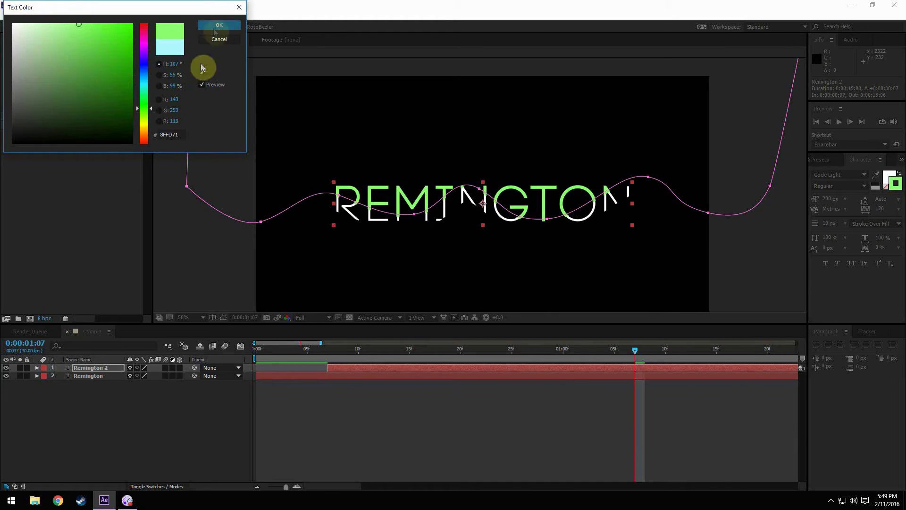
click(226, 27)
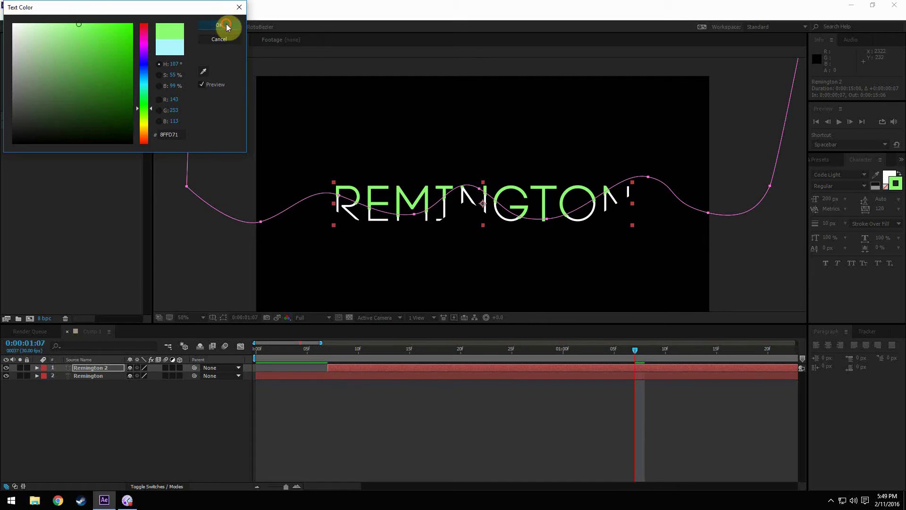
- Set the Remington 2 text's stroke width to 13 px
drag(830, 226, 834, 226)
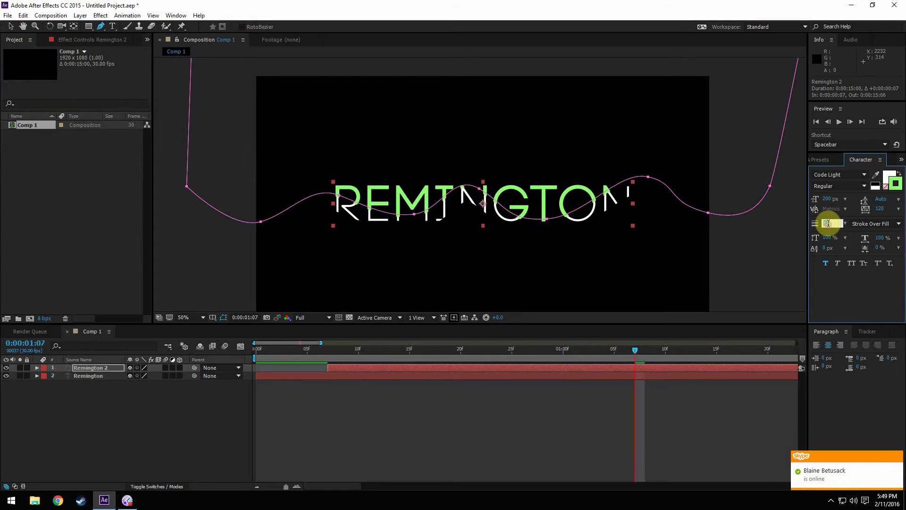
key(Return)
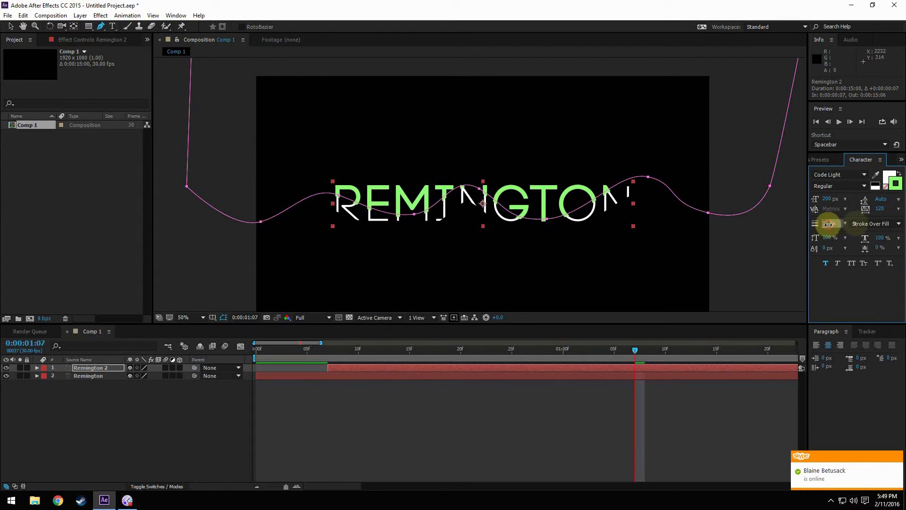
text(13)
key(Return)
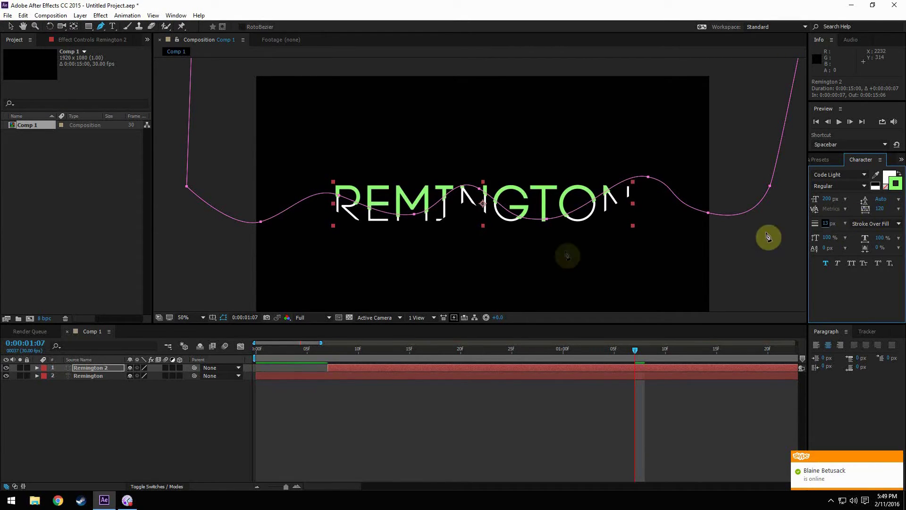
- Preview the two-layer reveal from the start of the composition
click(263, 355)
drag(312, 360, 228, 351)
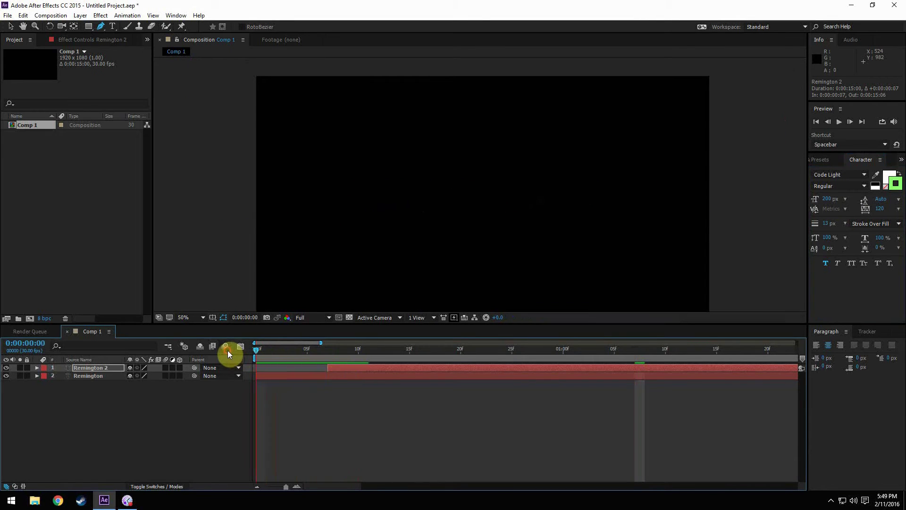
key(space)
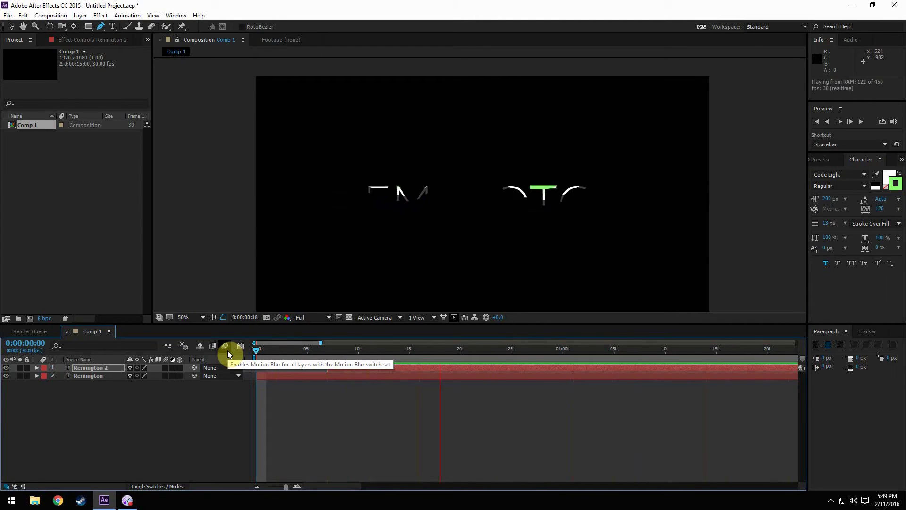
key(space)
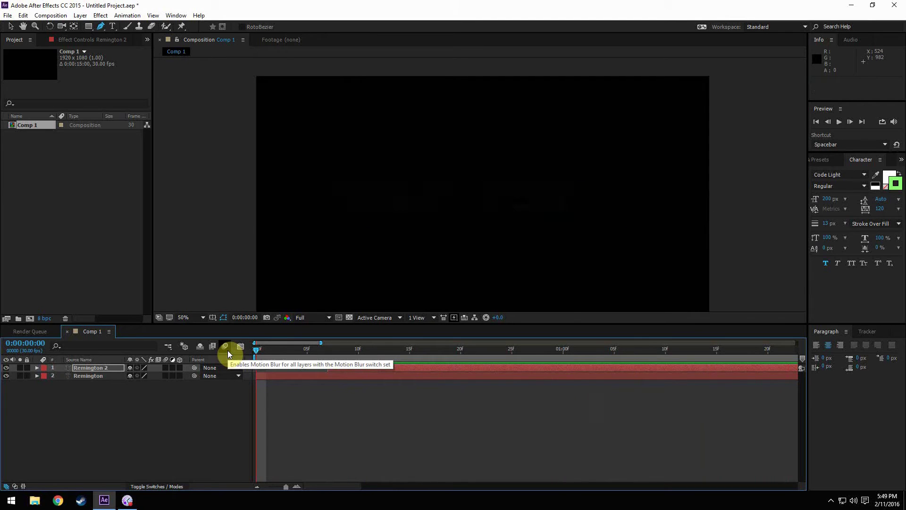
- Duplicate the Remington 2 layer and set the copy's stroke width to 20 px
click(101, 369)
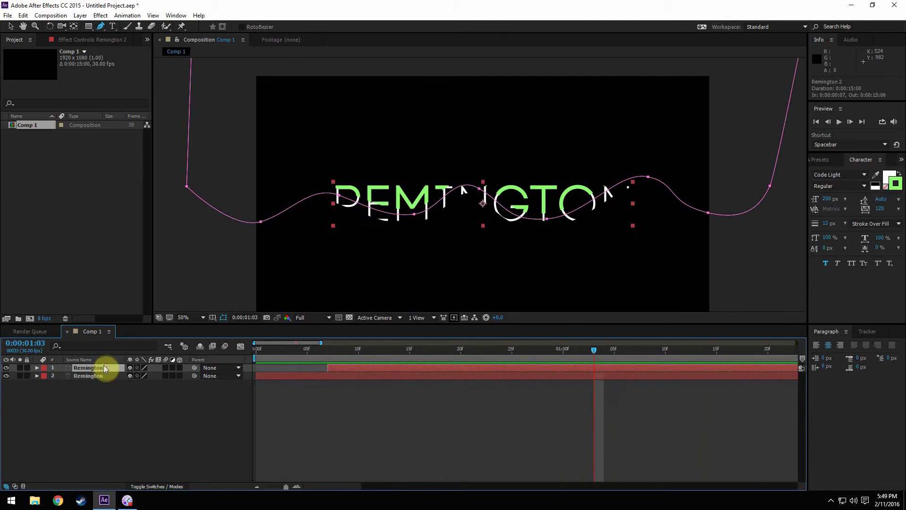
key(ctrl+c)
key(ctrl+v)
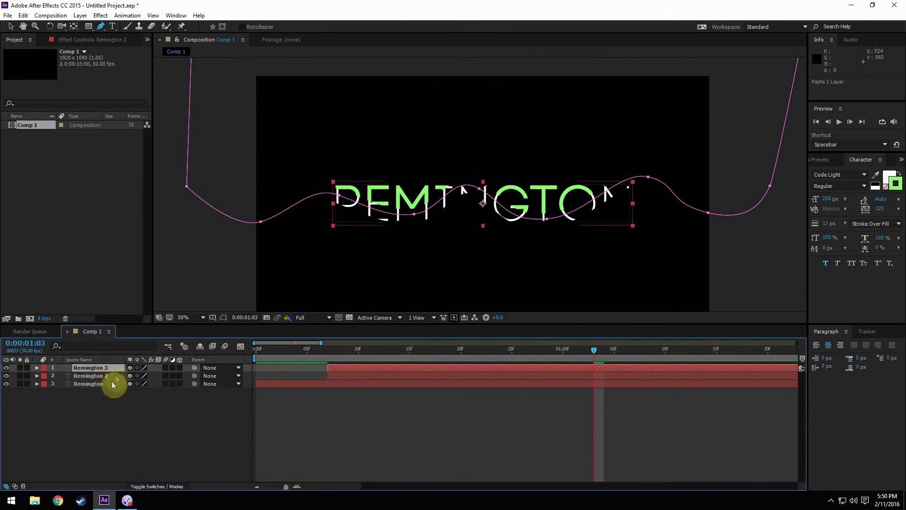
click(826, 223)
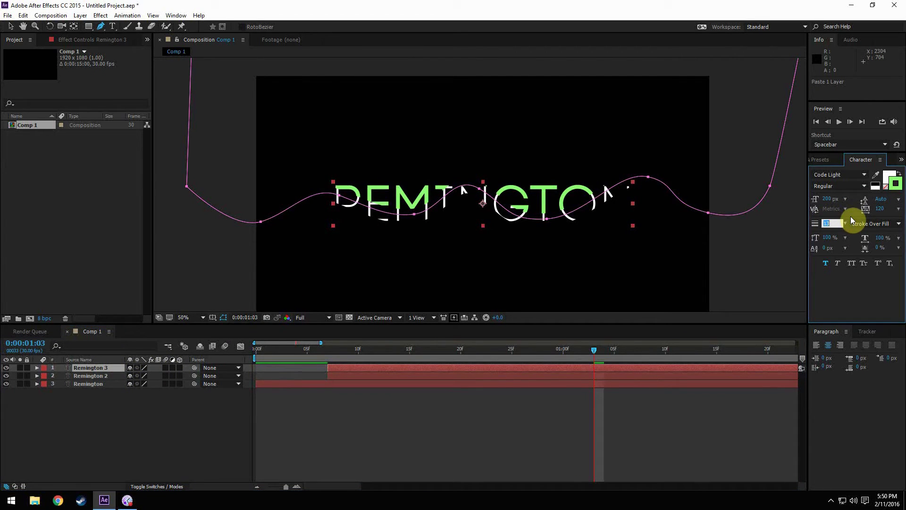
text(20)
key(Return)
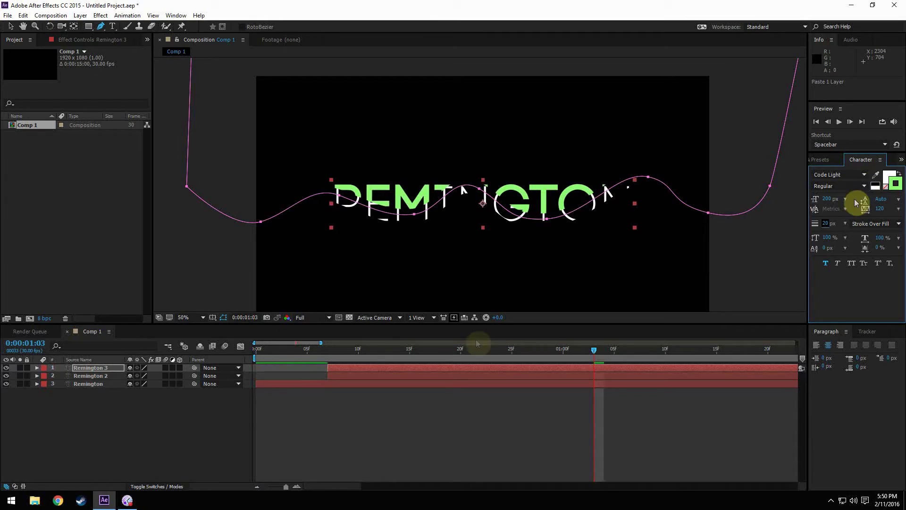
- Shift the Remington 3 layer in time so it starts at 0:00:00:14, checking the offset by scrubbing the reveal
drag(335, 367, 432, 375)
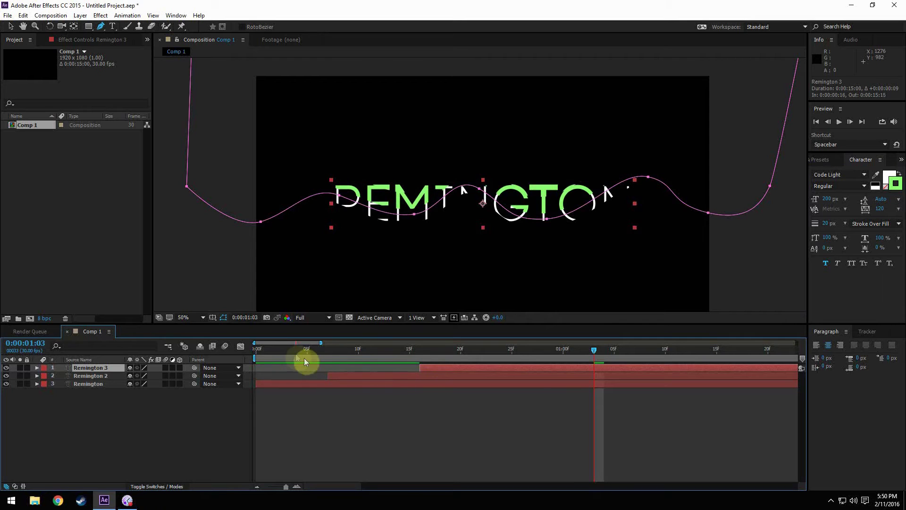
click(323, 350)
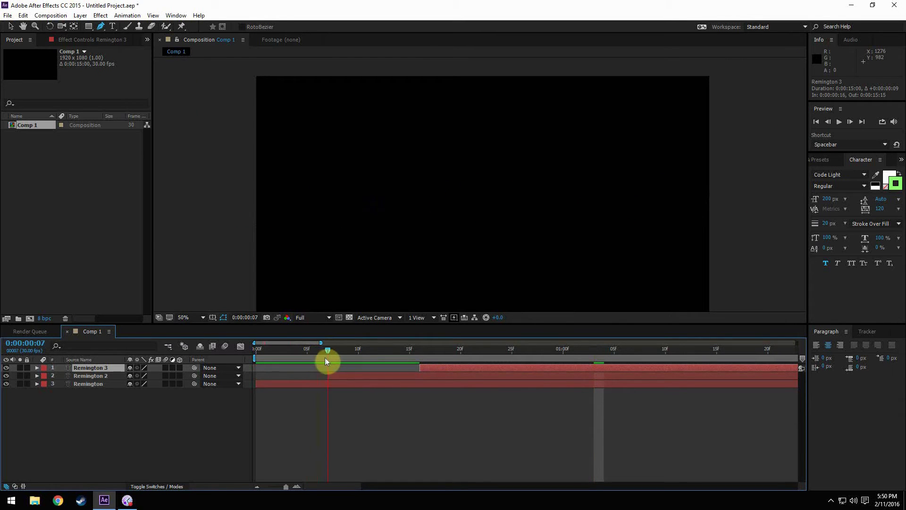
drag(418, 370, 396, 361)
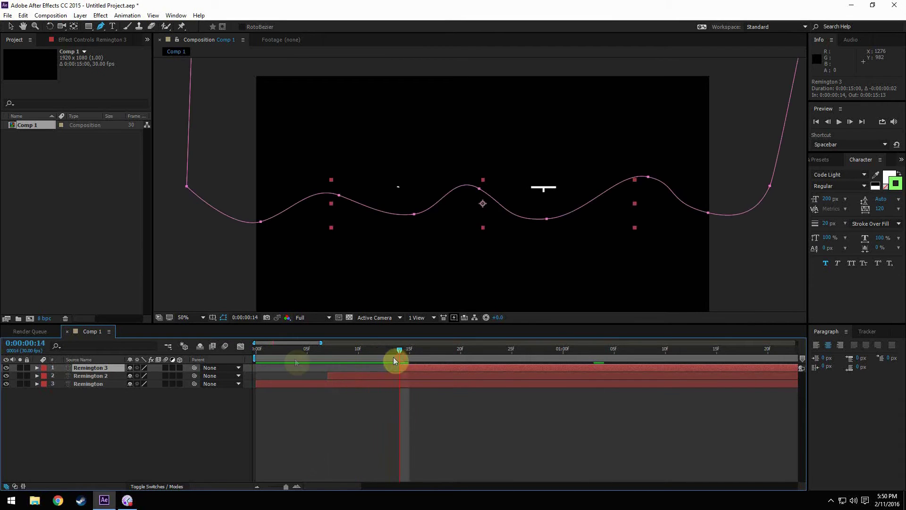
click(403, 346)
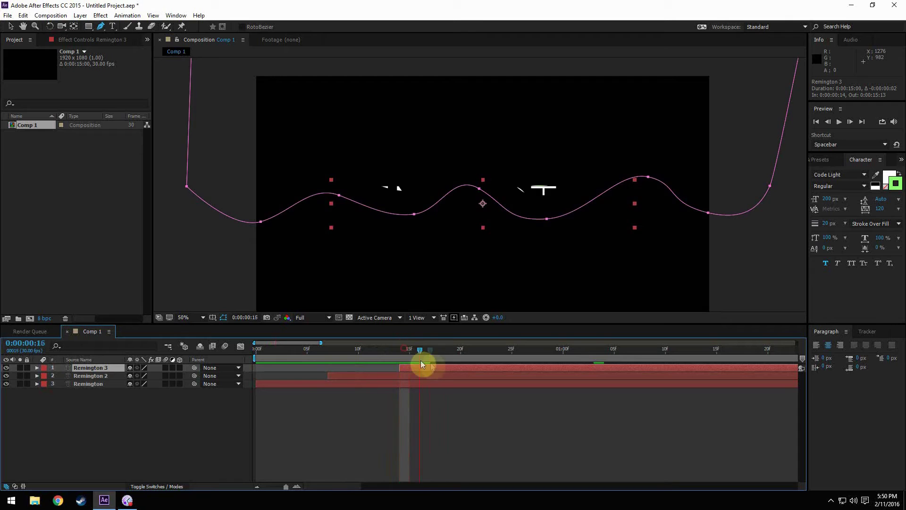
- Darken the Remington 3 text's stroke color to green 5DE03A
drag(492, 360, 507, 361)
click(895, 184)
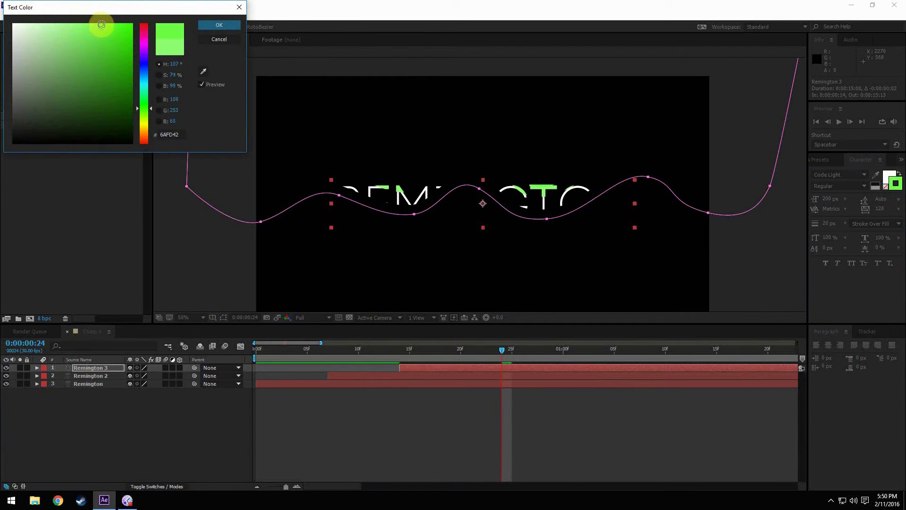
drag(97, 24, 102, 37)
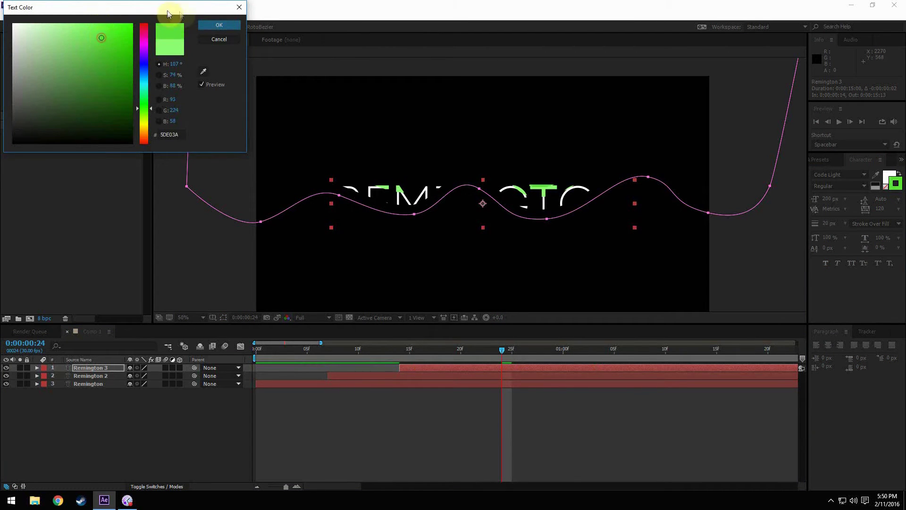
click(219, 25)
- Retime the staggered layers so Remington 3 starts at 0:00:00:16 and Remington 2 at 0:00:00:08, scrubbing to check the reveal
click(515, 349)
drag(515, 351, 542, 356)
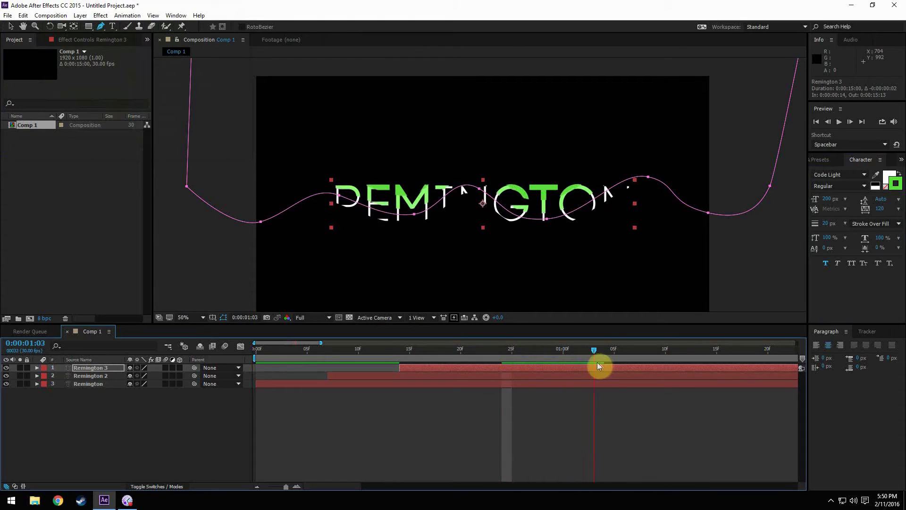
drag(598, 366, 605, 362)
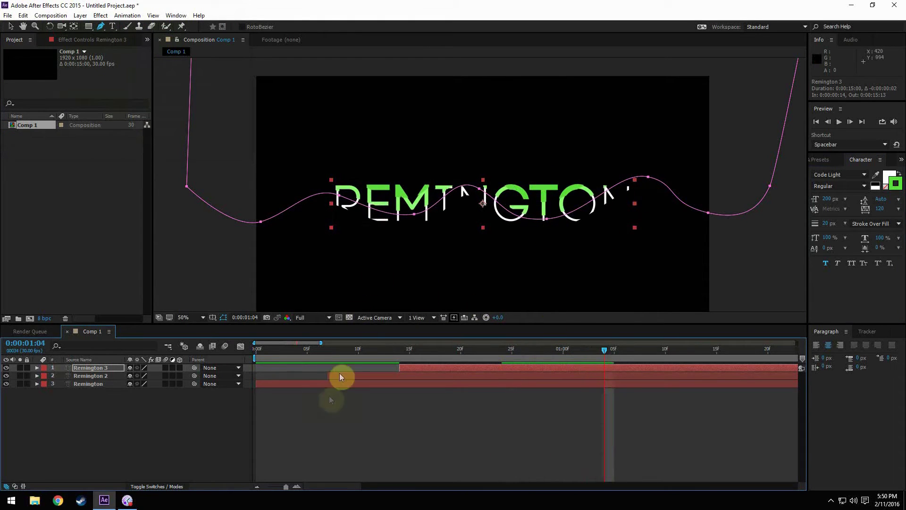
drag(621, 349, 645, 350)
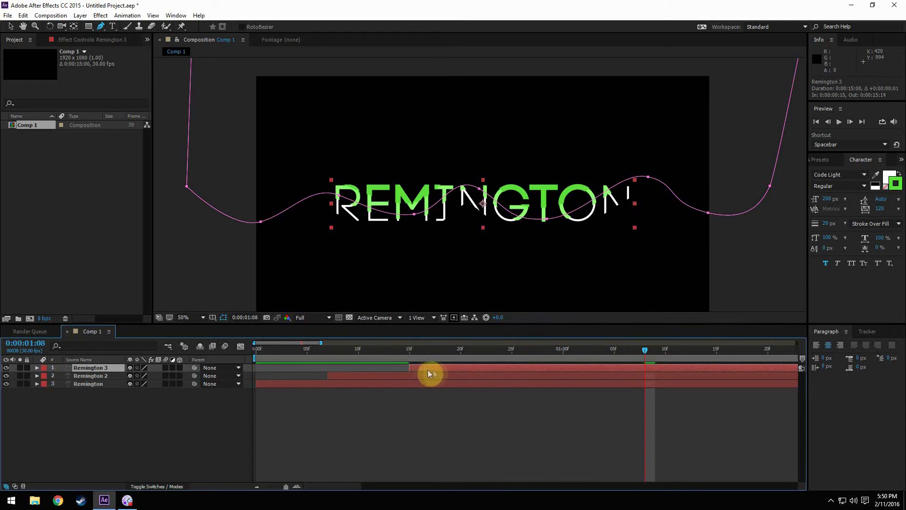
click(361, 375)
click(331, 352)
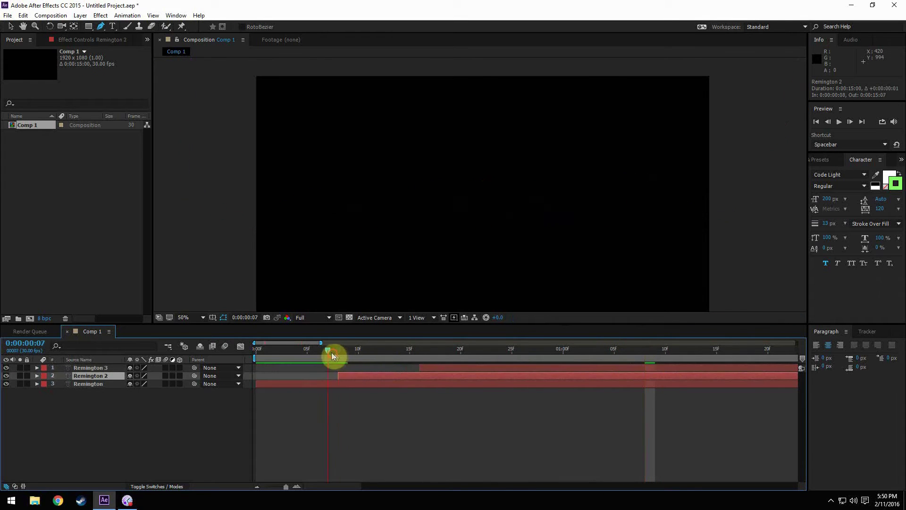
drag(332, 352, 390, 355)
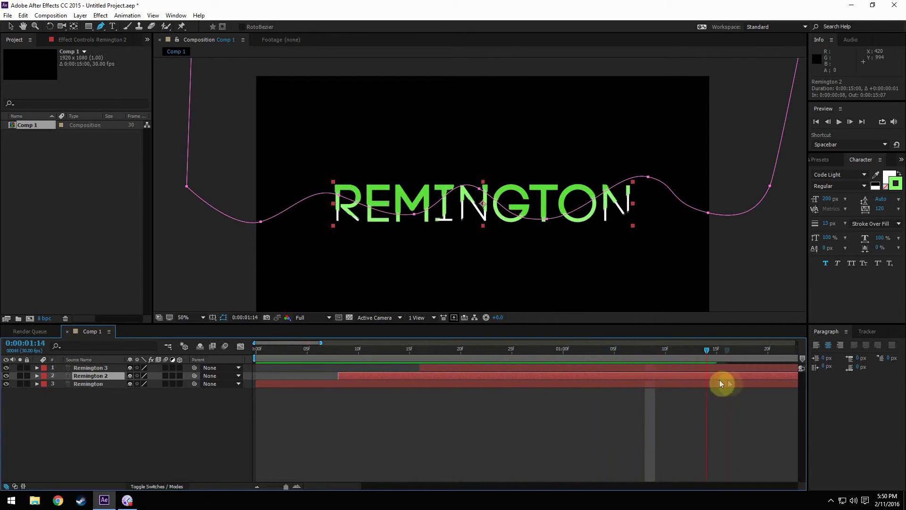
click(685, 386)
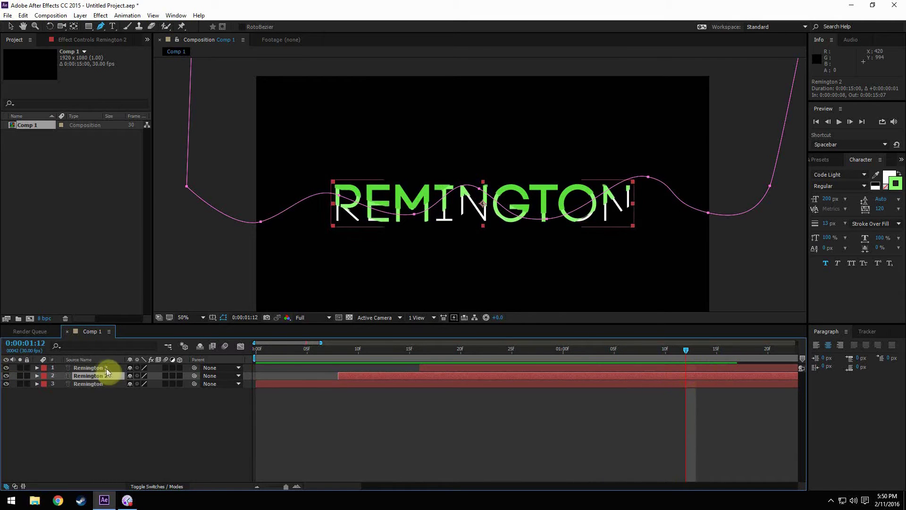
- Duplicate the Remington 3 layer and set the copy's stroke color to green 5ADA3C
key(ctrl+v)
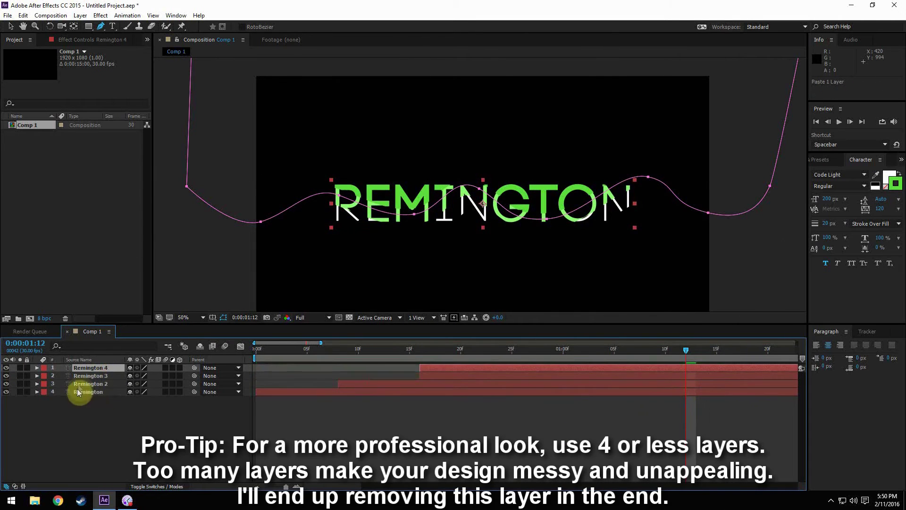
click(895, 185)
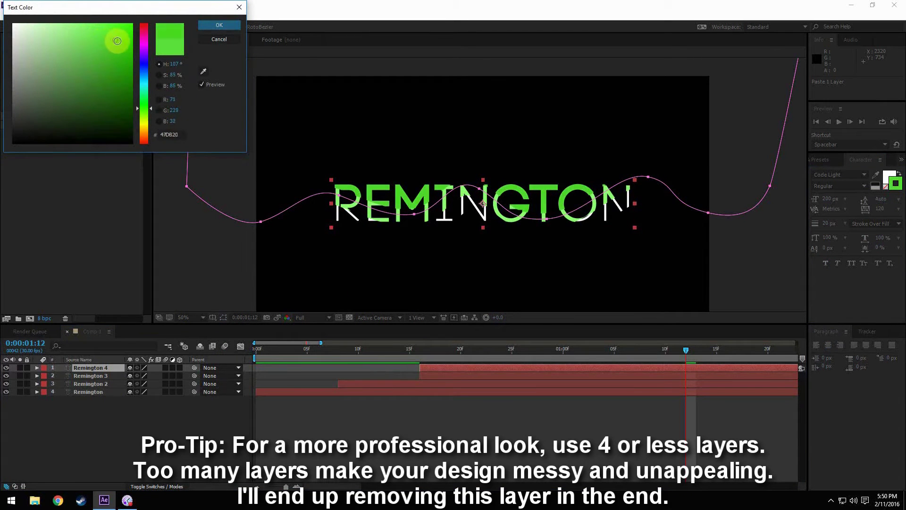
mouse_move(119, 42)
mouse_down()
mouse_move(127, 52)
mouse_move(121, 36)
mouse_move(135, 30)
mouse_move(14, 56)
mouse_move(96, 42)
mouse_move(84, 47)
mouse_up()
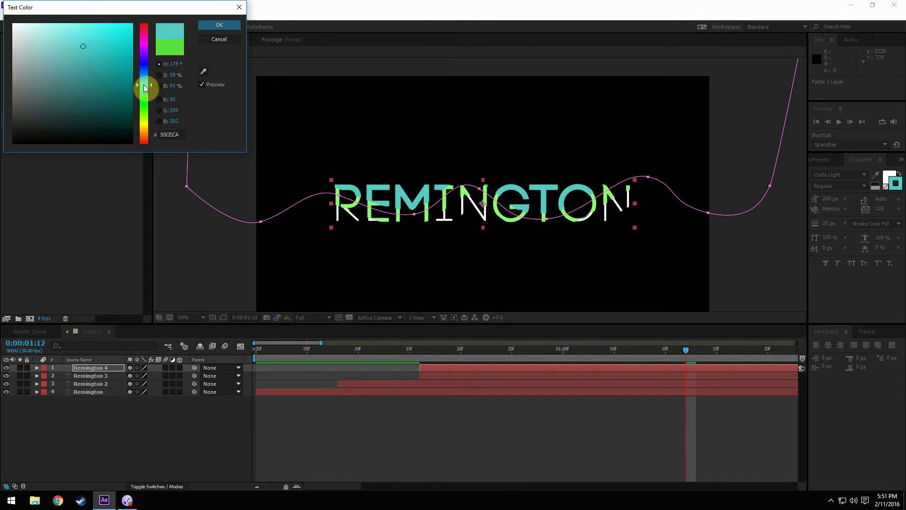
drag(144, 85, 146, 103)
click(100, 43)
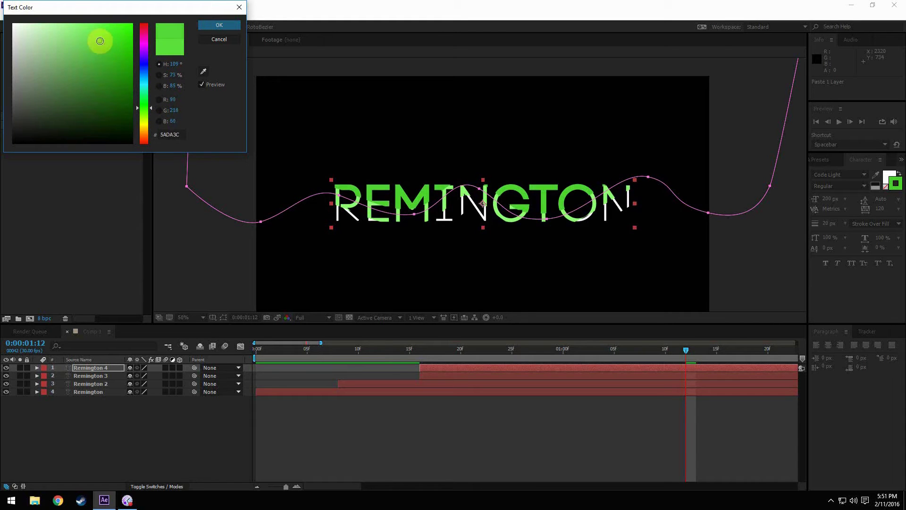
click(221, 26)
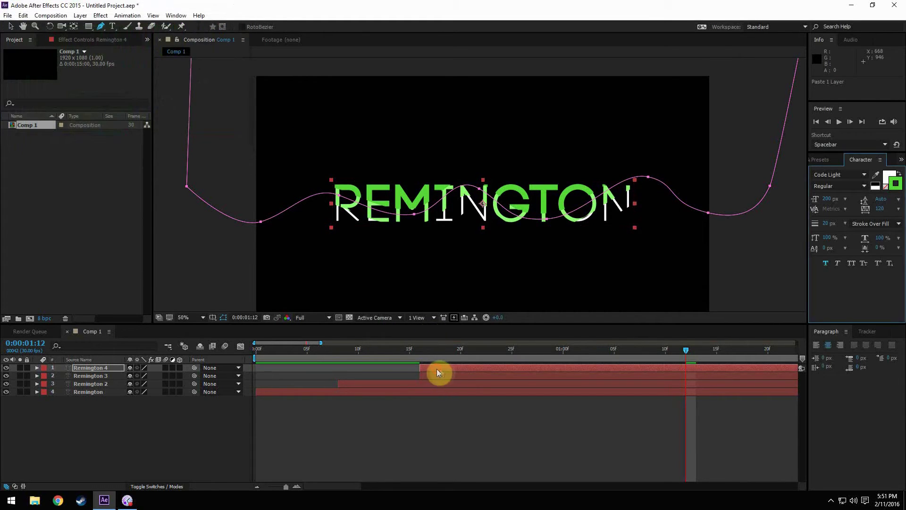
- Shift the Remington 4 layer to start at 0:00:00:24 and set its stroke width to 25 px
drag(437, 369, 514, 363)
drag(452, 347, 725, 372)
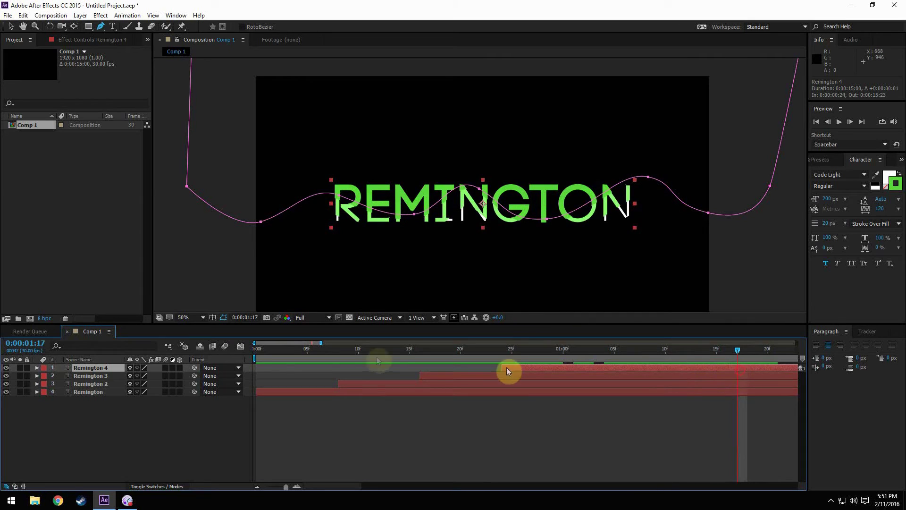
click(827, 223)
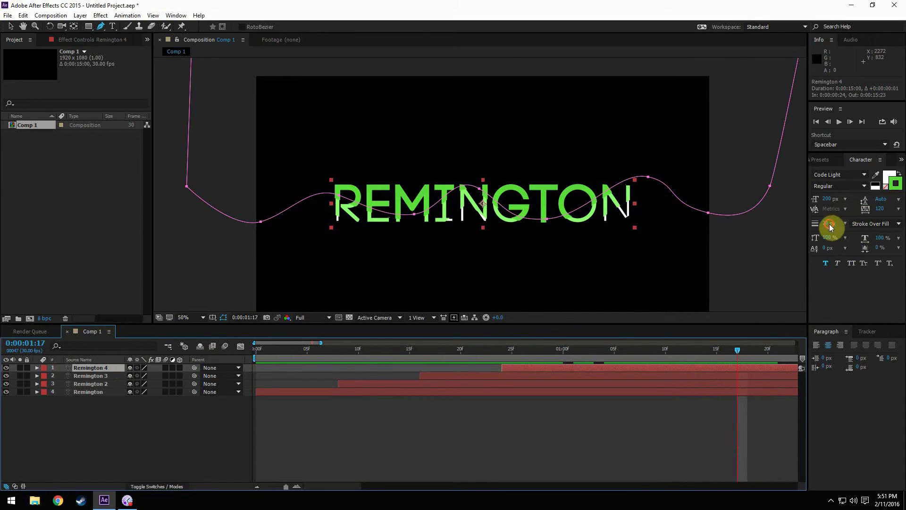
text(25)
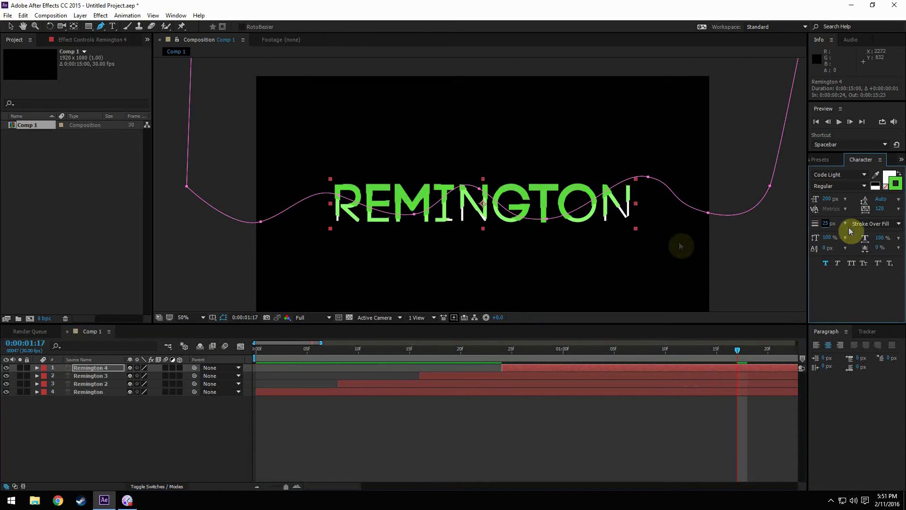
- Change the Remington 4 text's stroke color to the darker green 39C11A
click(895, 190)
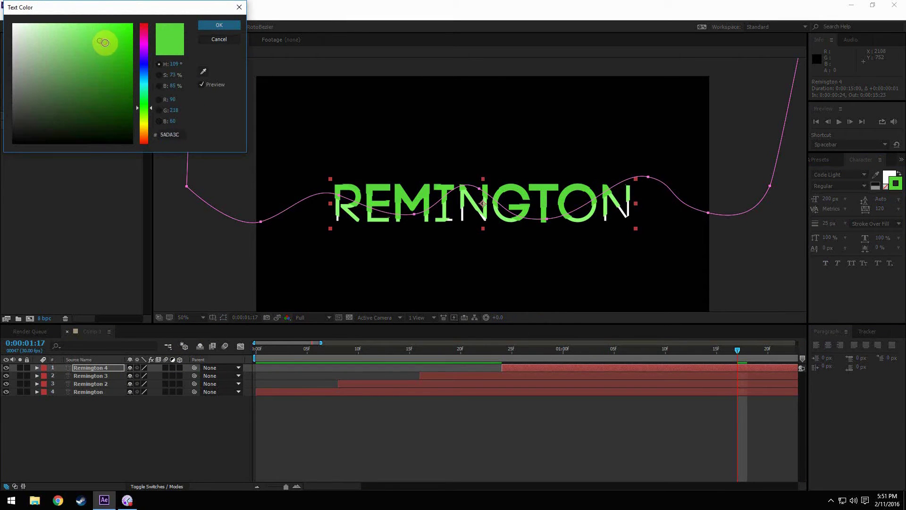
drag(108, 52, 117, 52)
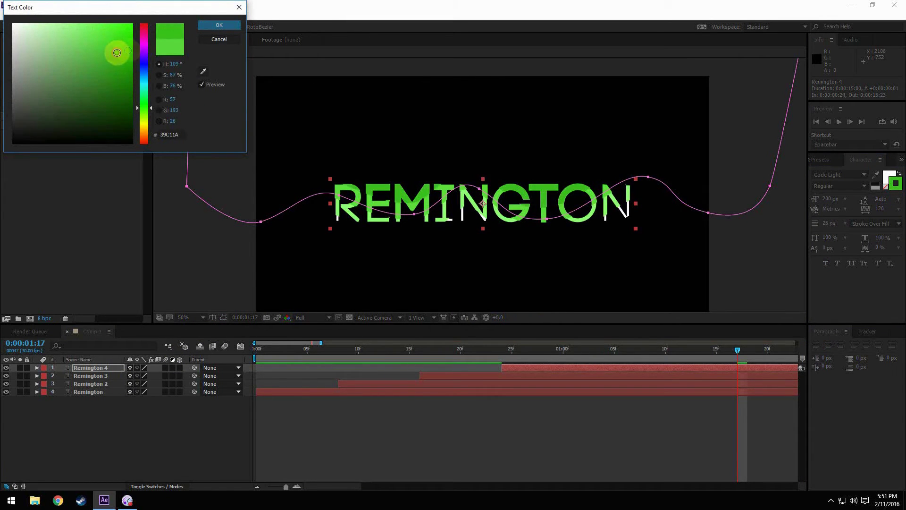
click(218, 26)
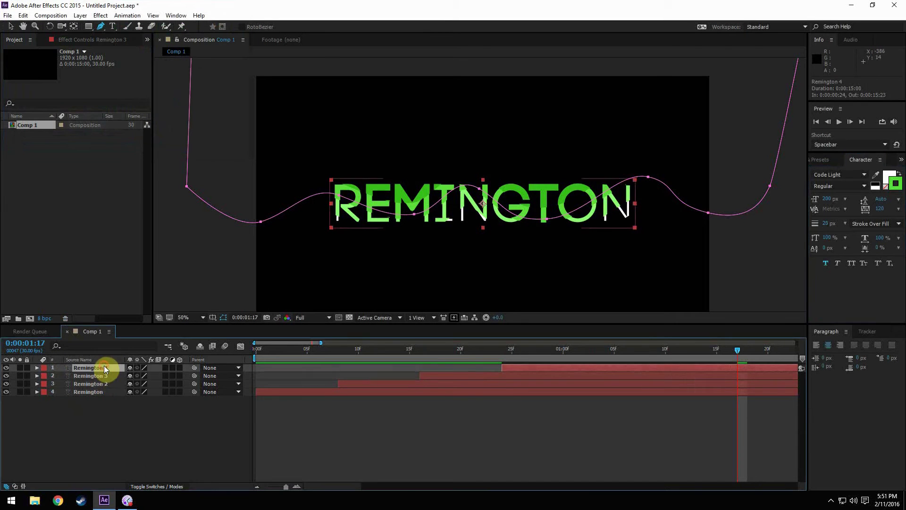
- Duplicate the Remington 4 layer and give the copy a 30 px white stroke (FFFFFF)
key(ctrl+v)
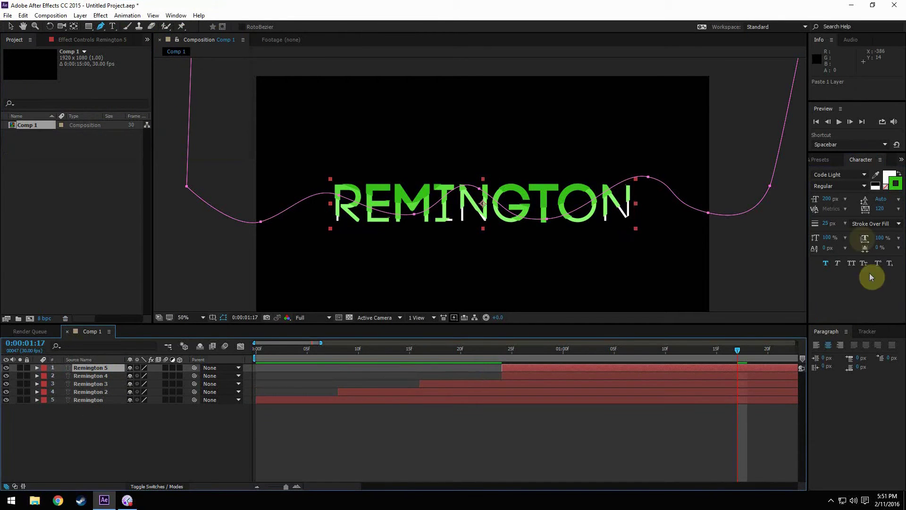
mouse_move(824, 221)
mouse_down()
mouse_move(794, 239)
mouse_move(822, 218)
mouse_up()
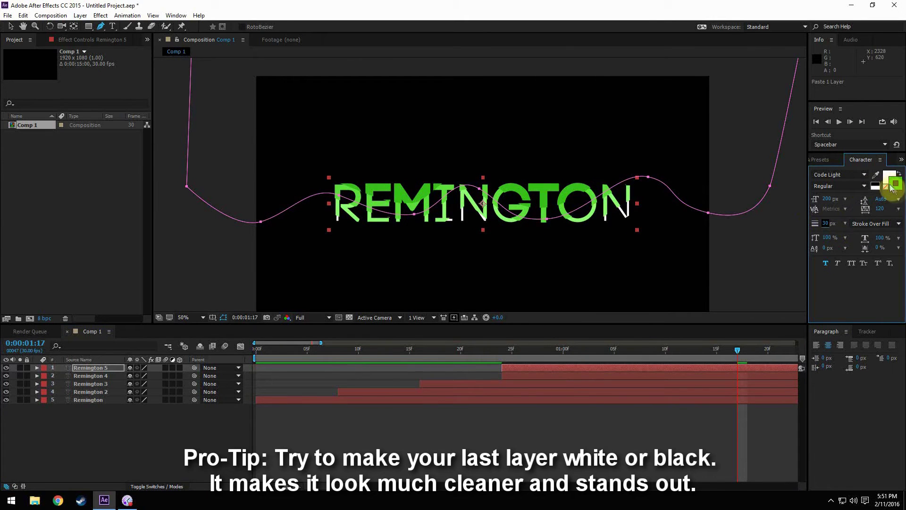
click(892, 185)
drag(80, 60, 13, 24)
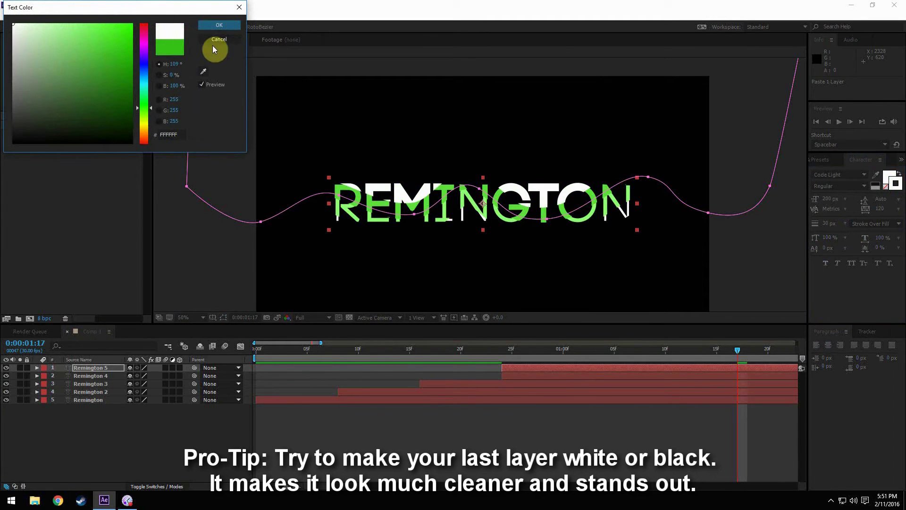
click(218, 26)
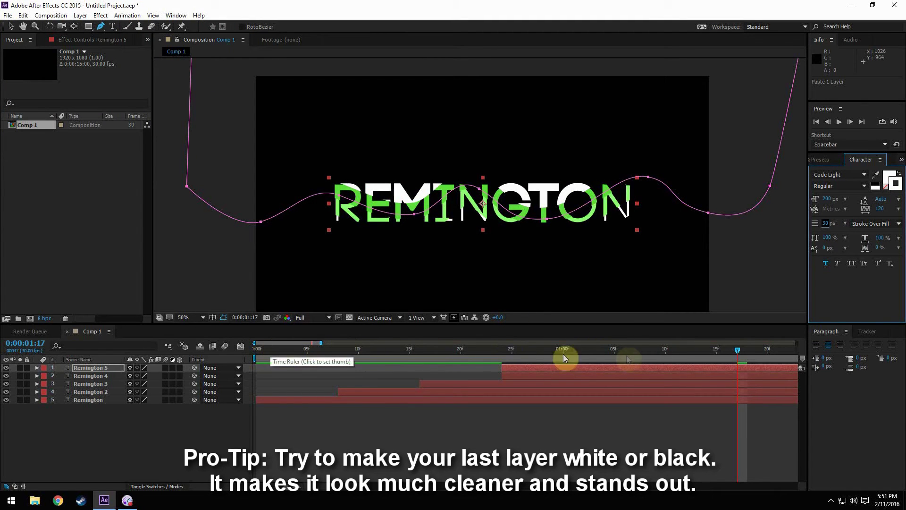
- Shift the Remington 5 layer to start at 0:00:01:02 and preview the five-layer reveal
drag(520, 367, 594, 370)
key(space)
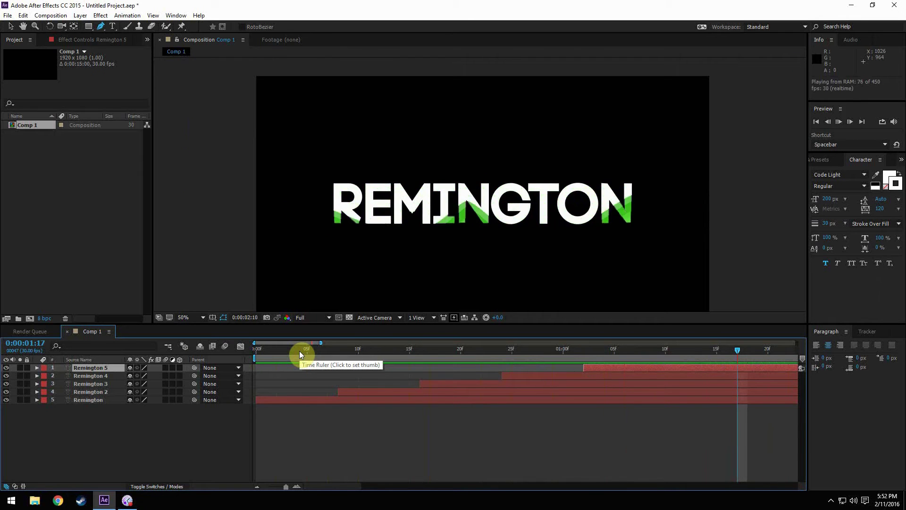
key(space)
key(space)
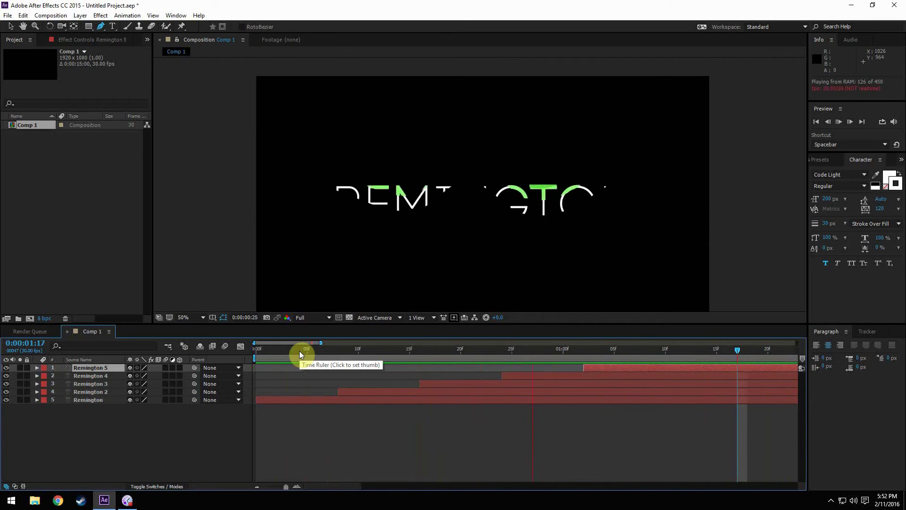
key(space)
key(space)
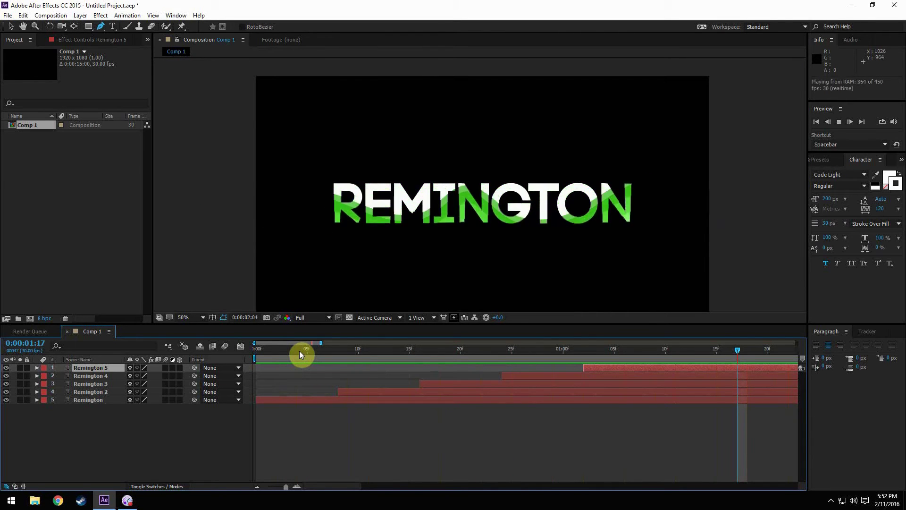
key(space)
key(space)
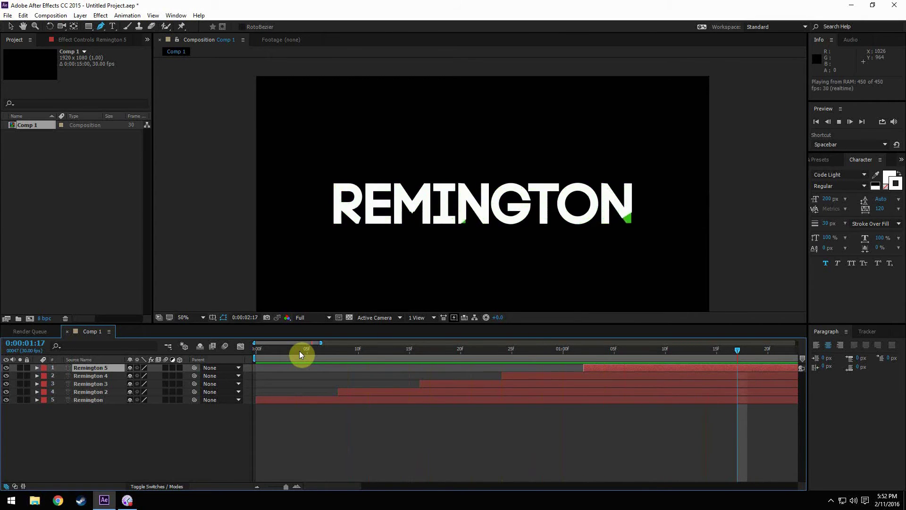
key(space)
- Find the Drop Shadow effect and apply it to the original Remington layer
click(829, 160)
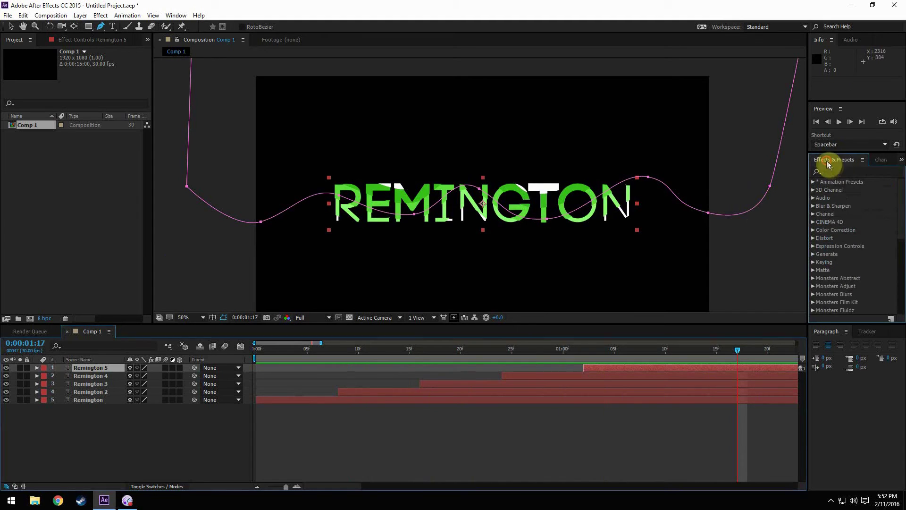
click(838, 172)
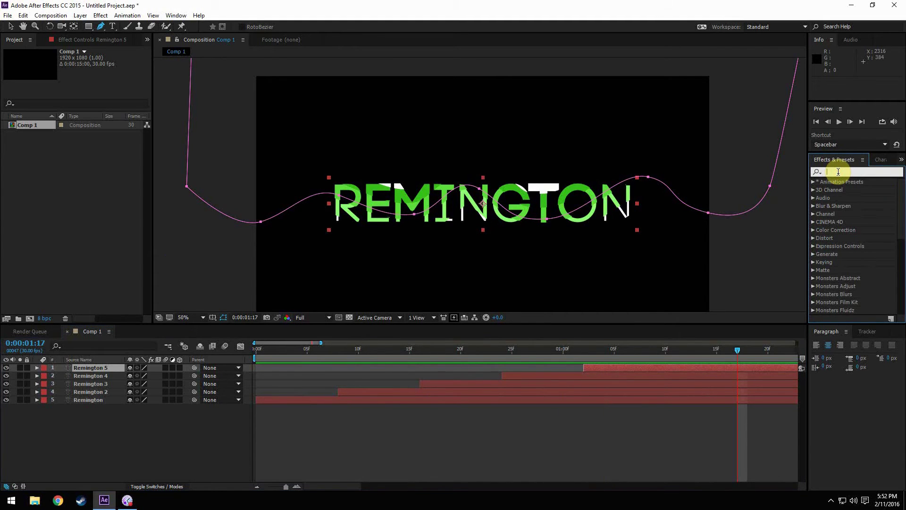
text(drop shad)
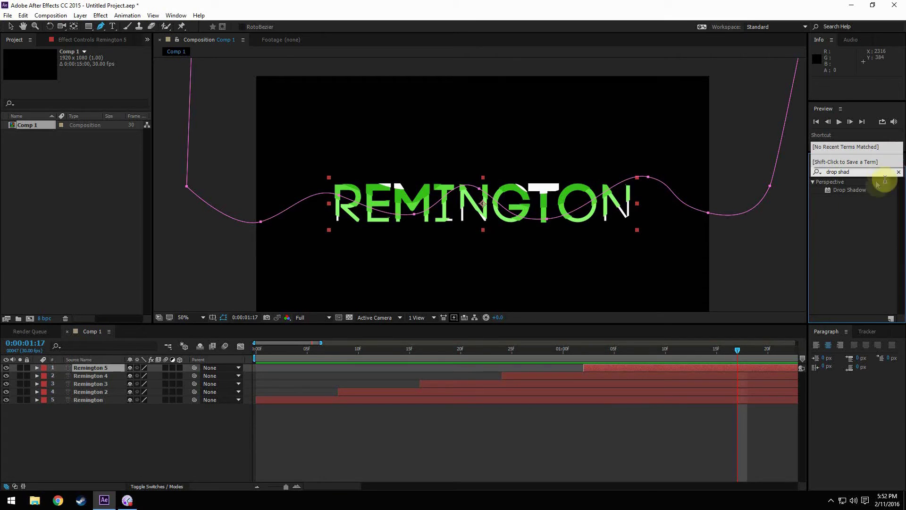
drag(876, 184, 88, 400)
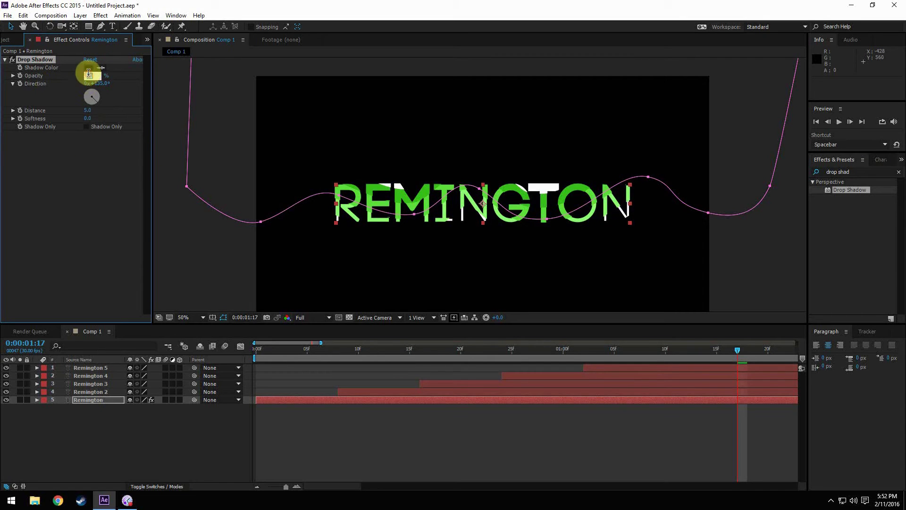
- Set the Remington layer's drop shadow opacity to 75% and its distance to 15
text(5)
key(Return)
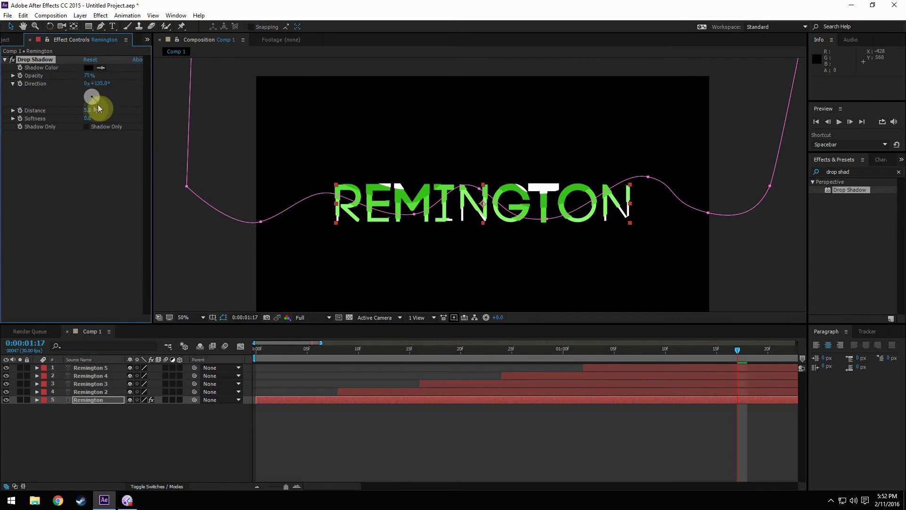
text(15)
- Copy the Drop Shadow effect from the Remington layer onto the Remington 2 layer
click(12, 66)
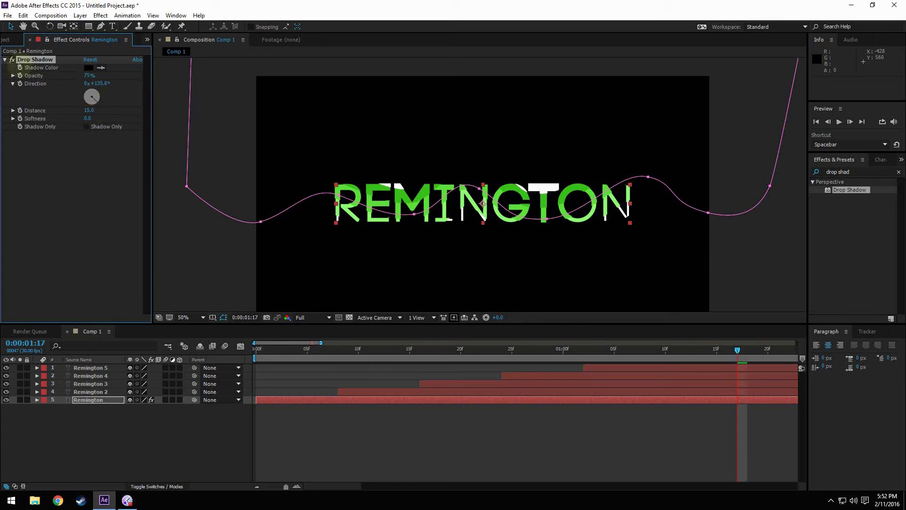
click(89, 392)
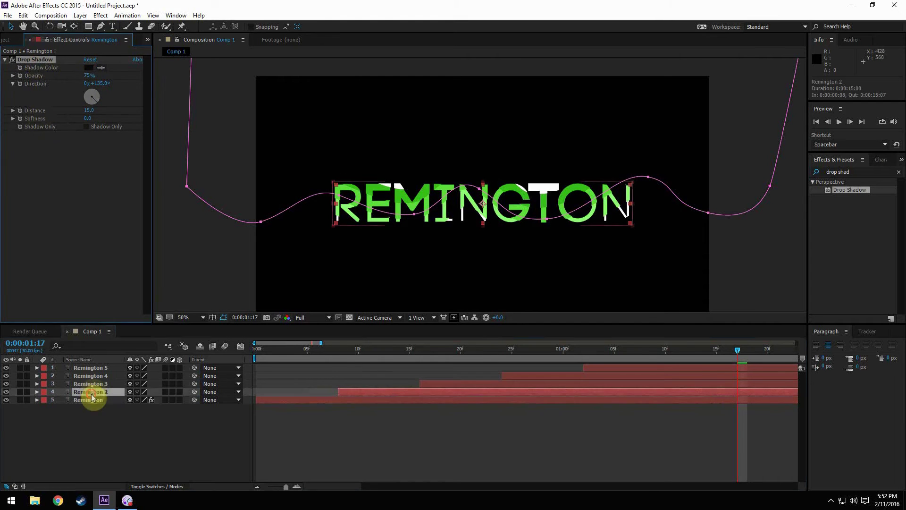
key(ctrl+v)
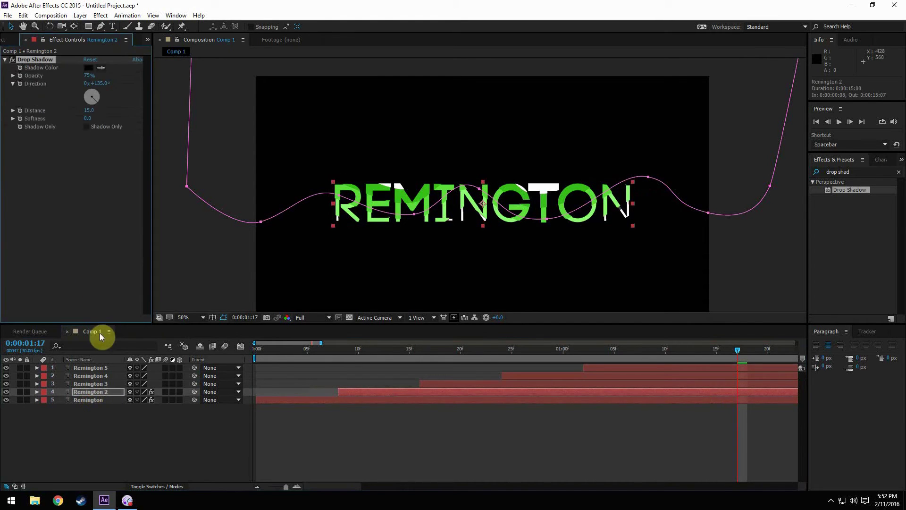
- Paste the copied Drop Shadow effect onto the Remington 3, Remington 4 and Remington 5 layers
click(89, 384)
click(68, 253)
key(ctrl+v)
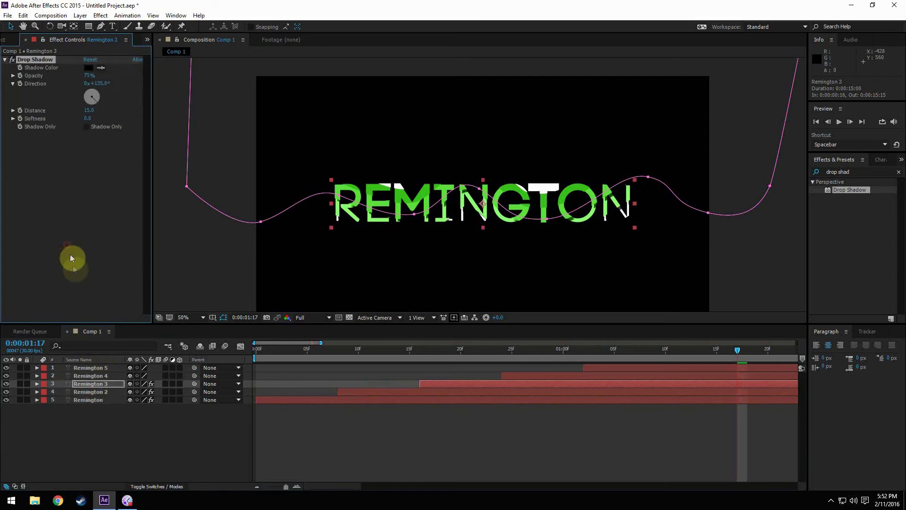
click(90, 376)
click(88, 297)
key(ctrl+v)
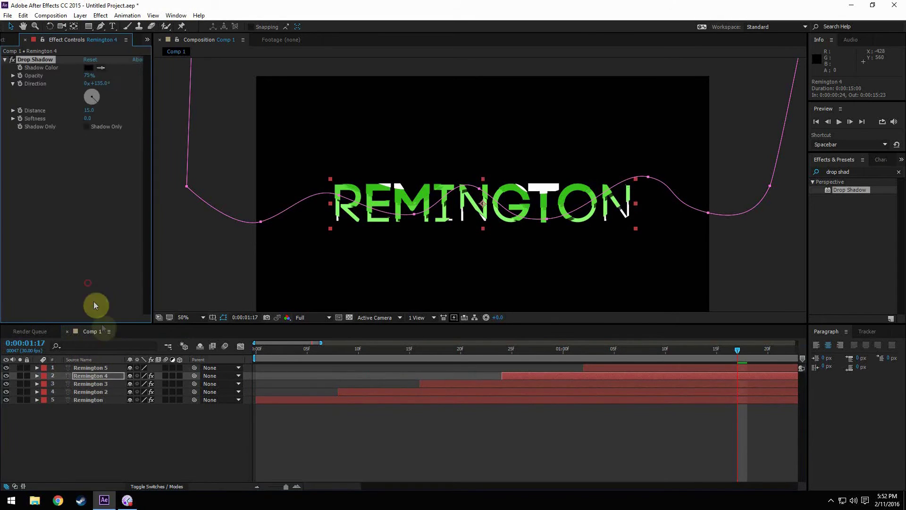
click(99, 367)
key(ctrl+v)
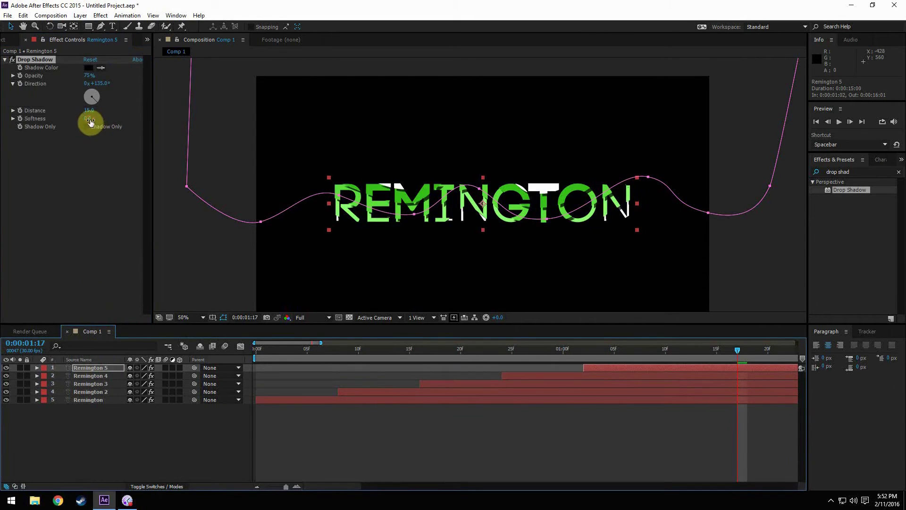
- Set the Remington 5 layer's drop shadow softness to 10 and its distance to 10
click(103, 189)
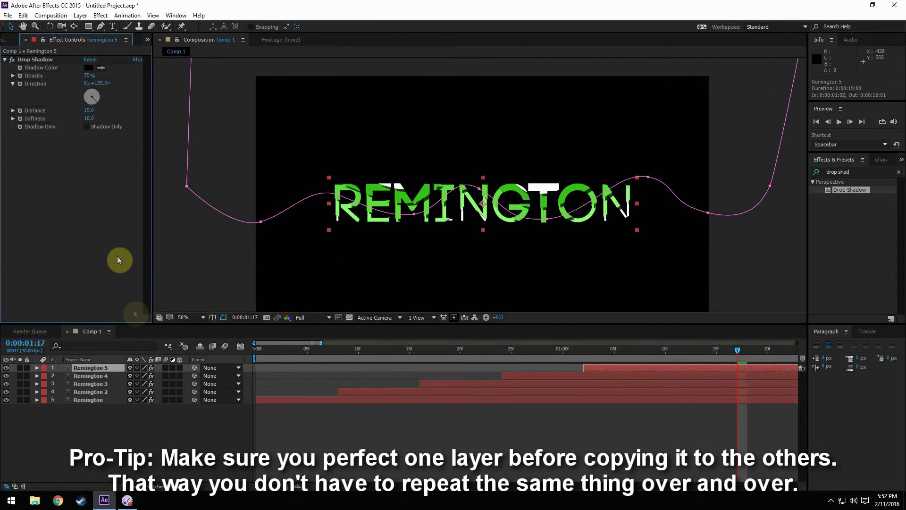
click(85, 374)
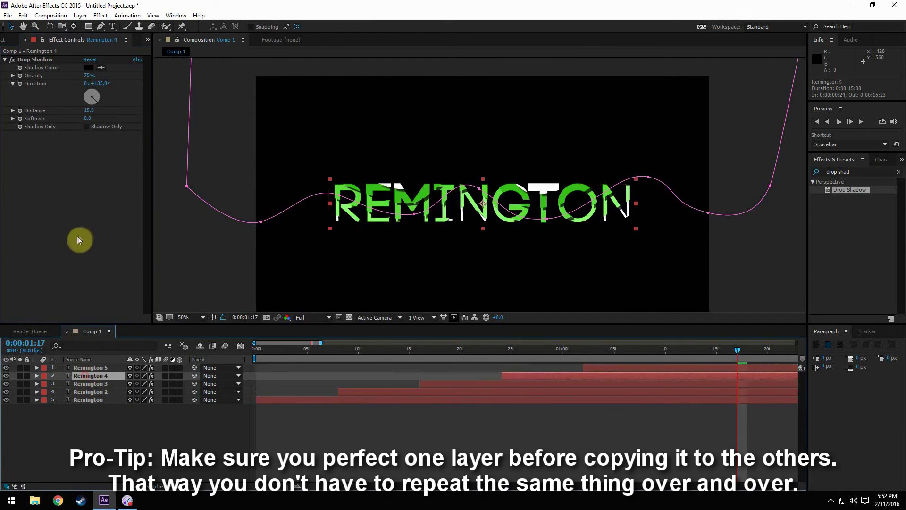
click(98, 368)
click(97, 198)
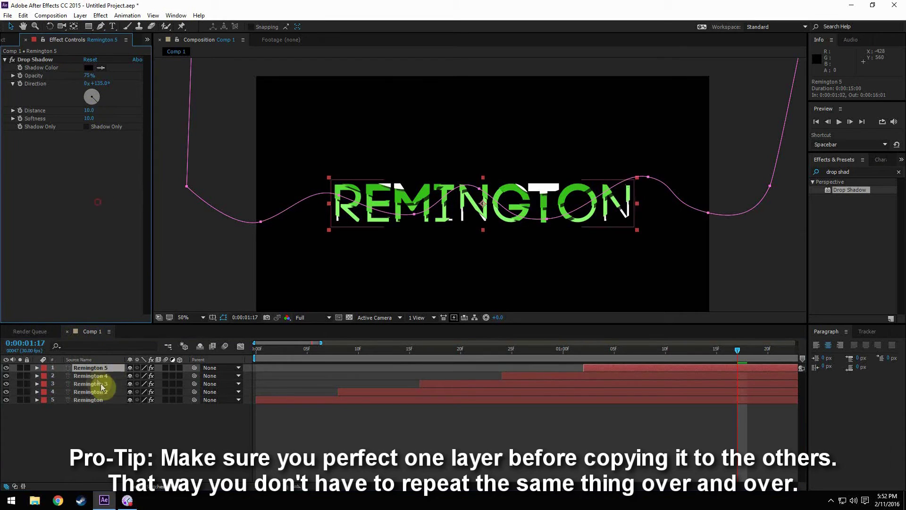
- Set the drop shadow distance and softness to 10 on the Remington 4, 3, 2 and original Remington layers
click(90, 105)
click(87, 170)
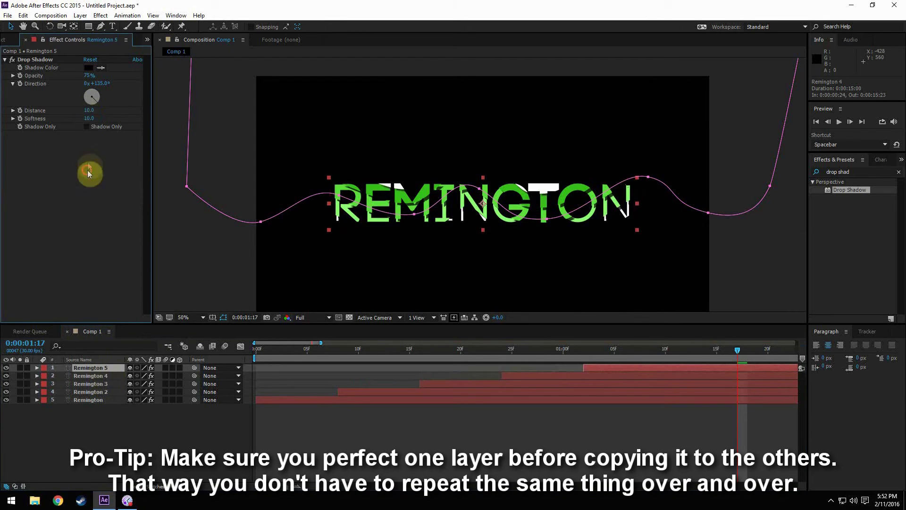
key(ctrl+Down)
drag(90, 118, 85, 119)
key(ctrl+Down)
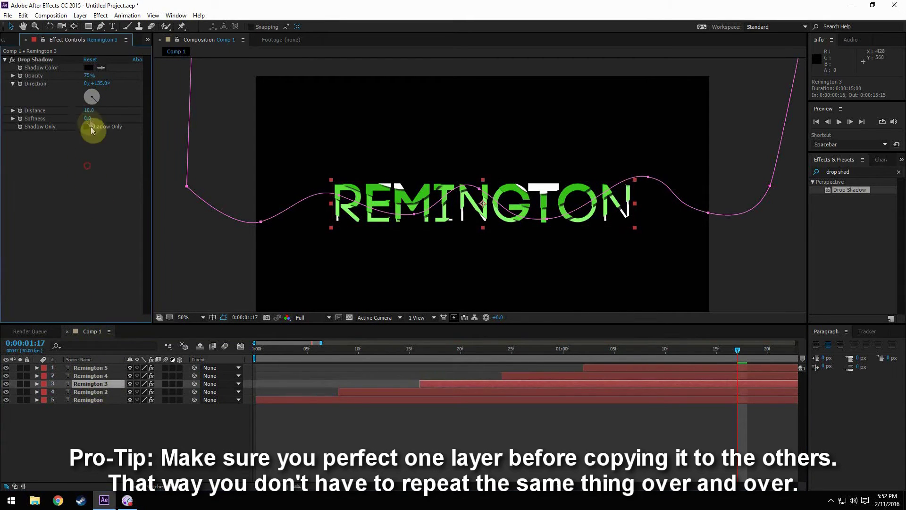
key(ctrl+Down)
key(ctrl+Down)
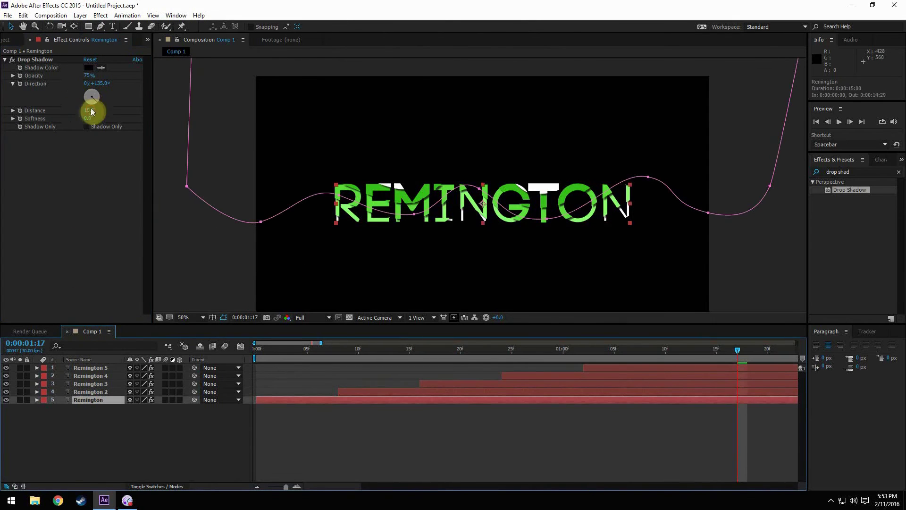
click(91, 111)
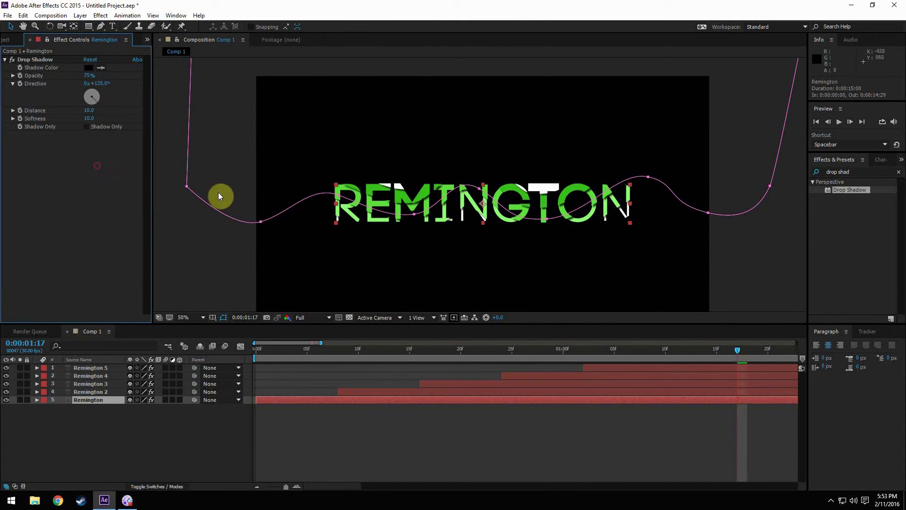
- Delete the Remington 4 layer and shift the Remington 5 layer to start at 0:00:00:24
drag(326, 360, 729, 399)
click(81, 376)
click(98, 377)
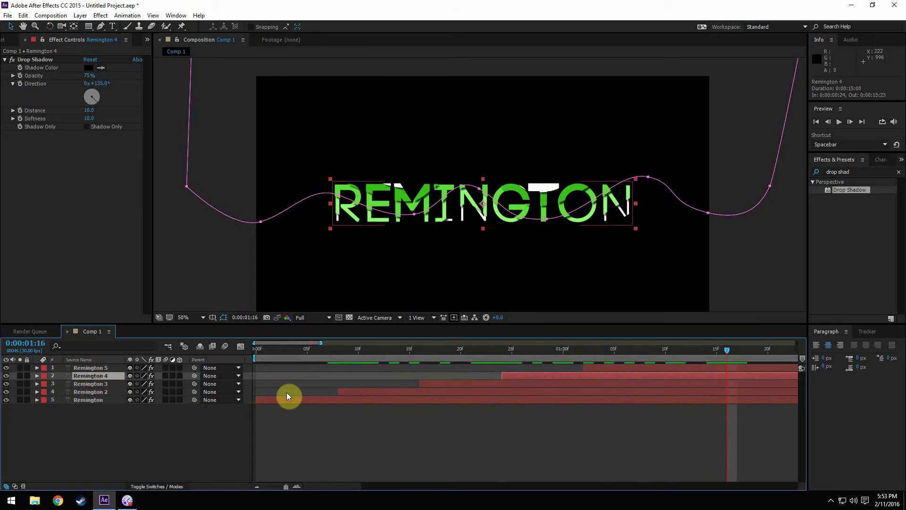
key(Delete)
drag(592, 366, 516, 368)
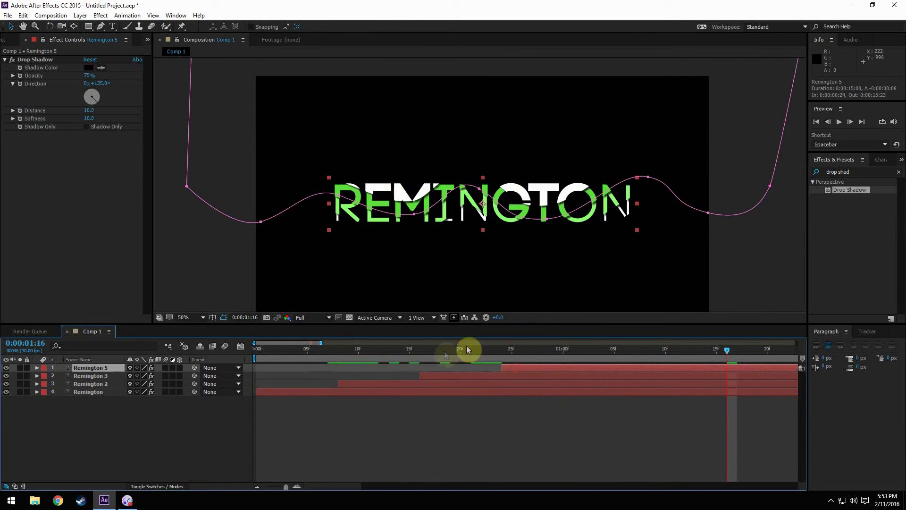
- Scrub through the four-layer reveal and play it back from 0:00:00:05
click(304, 348)
drag(304, 348, 571, 369)
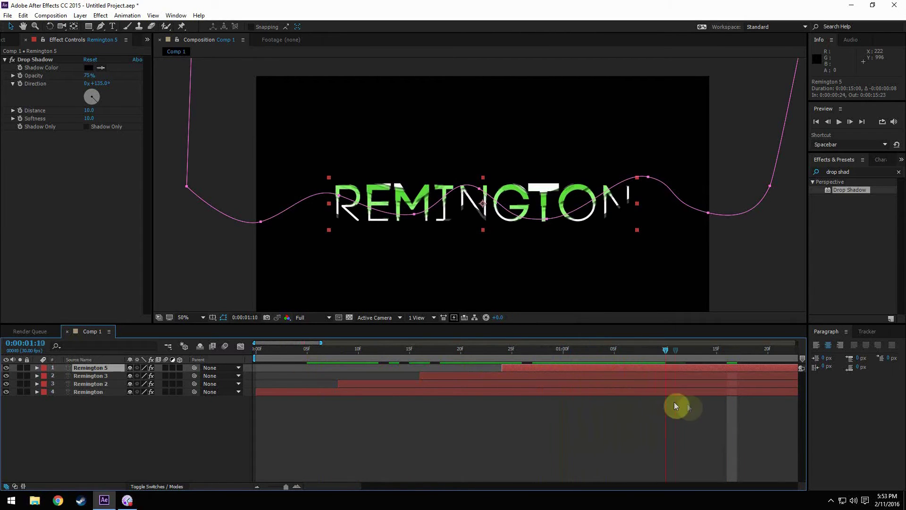
drag(541, 409, 327, 398)
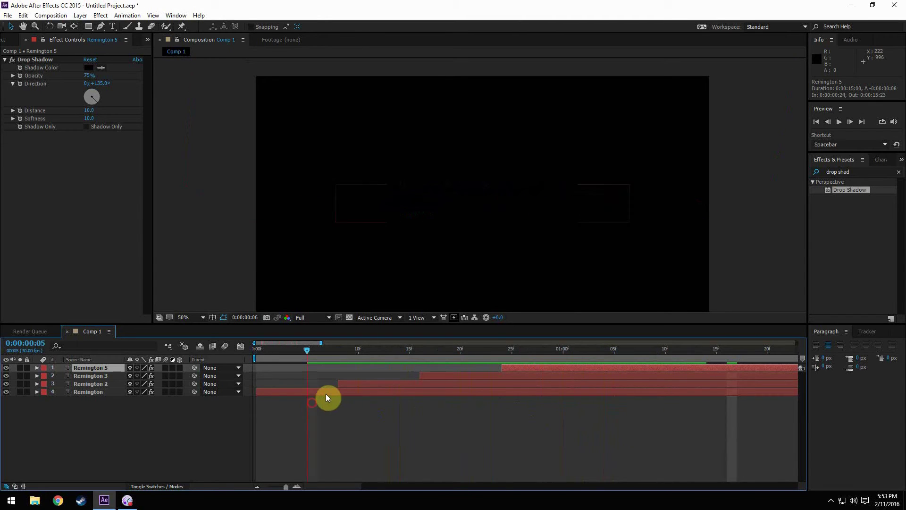
key(space)
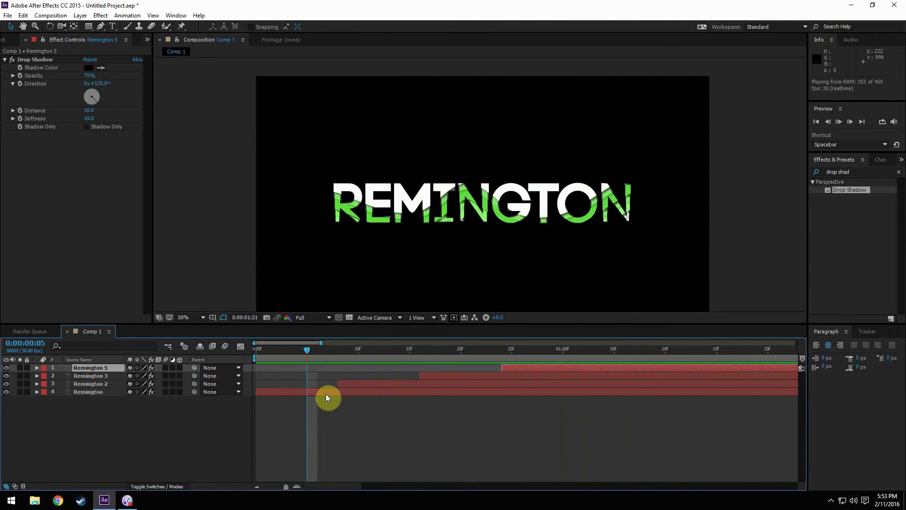
key(space)
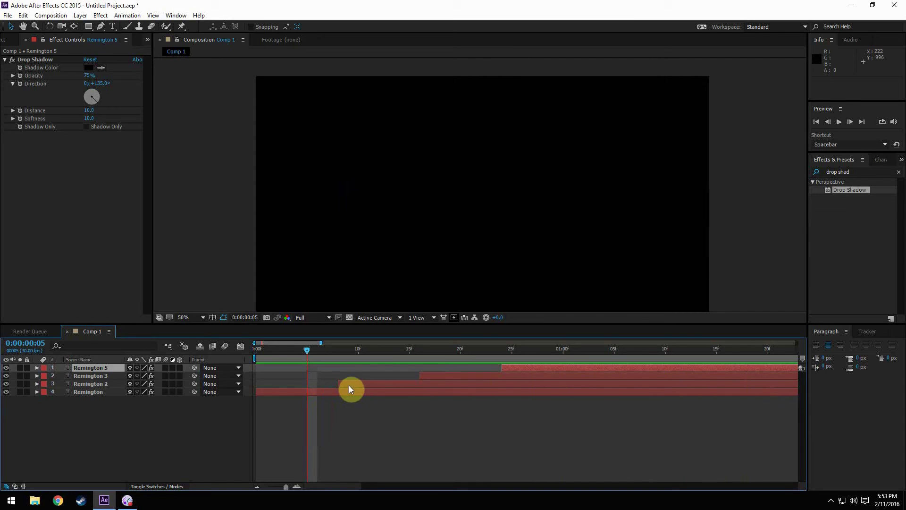
- Stagger the layer starts to frame 10 for Remington 2, frame 20 for Remington 3 and 0:00:01:00 for Remington 5, previewing the timing
drag(349, 384, 367, 384)
click(426, 378)
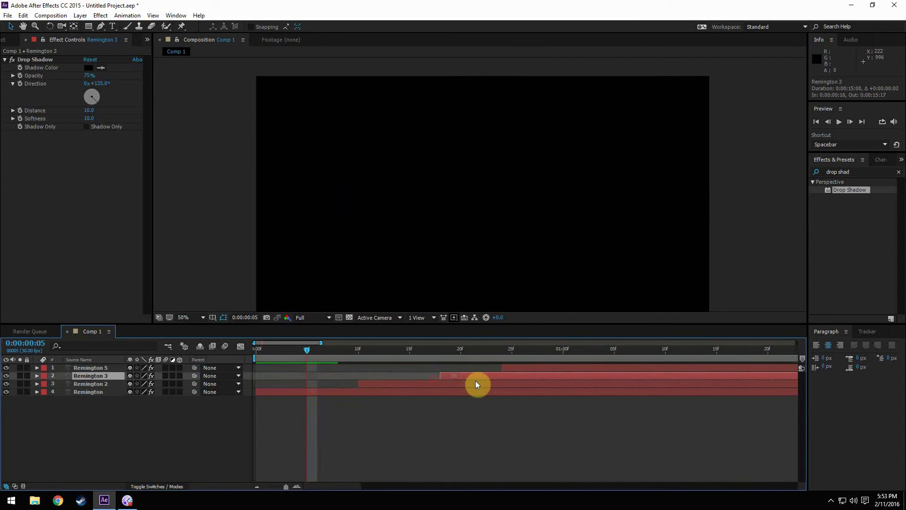
drag(479, 373, 583, 369)
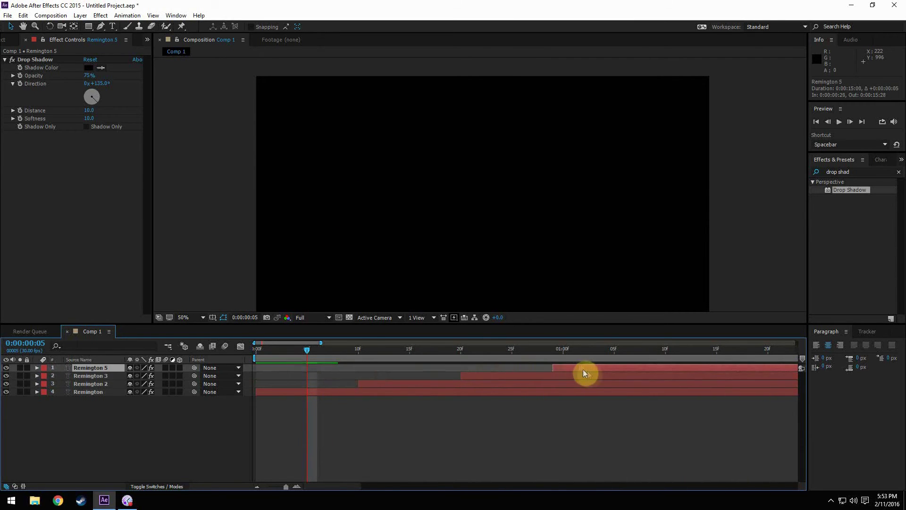
key(space)
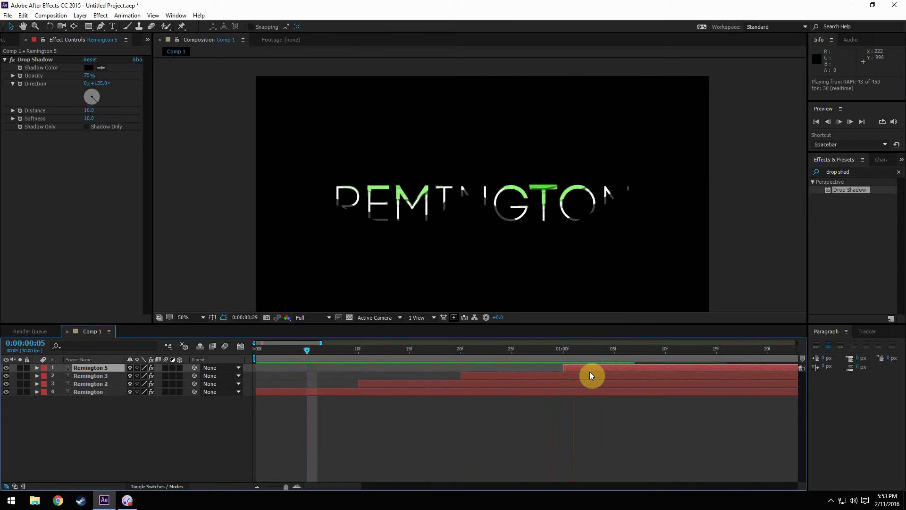
key(space)
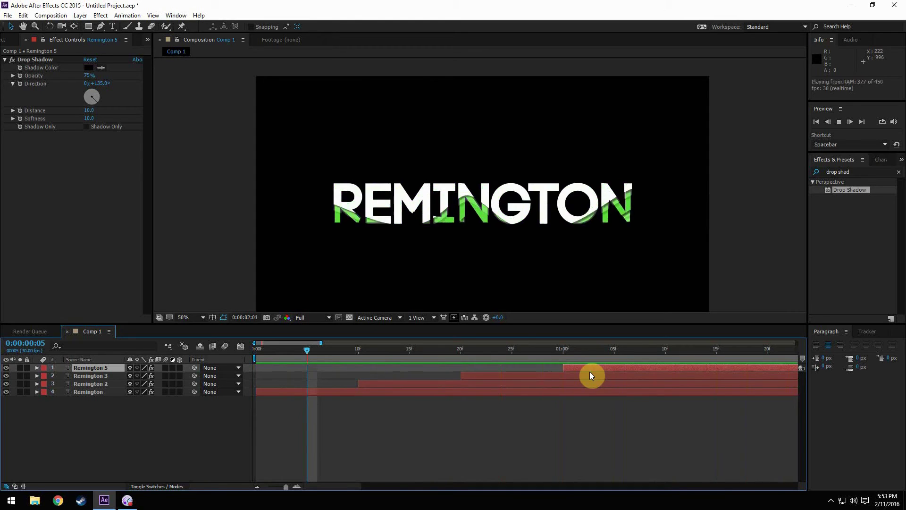
- Check the layers partway through the reveal and move the current time to 0:00:02:00
click(635, 349)
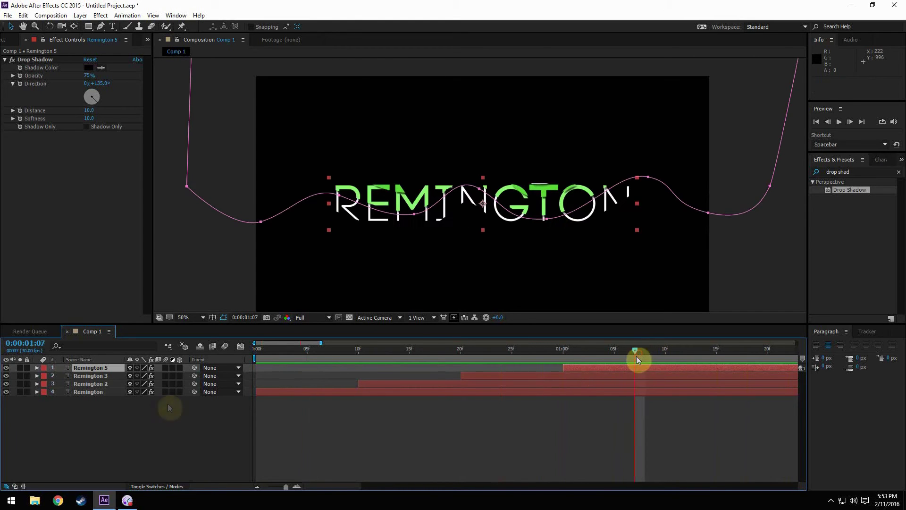
click(94, 405)
click(96, 393)
click(97, 369)
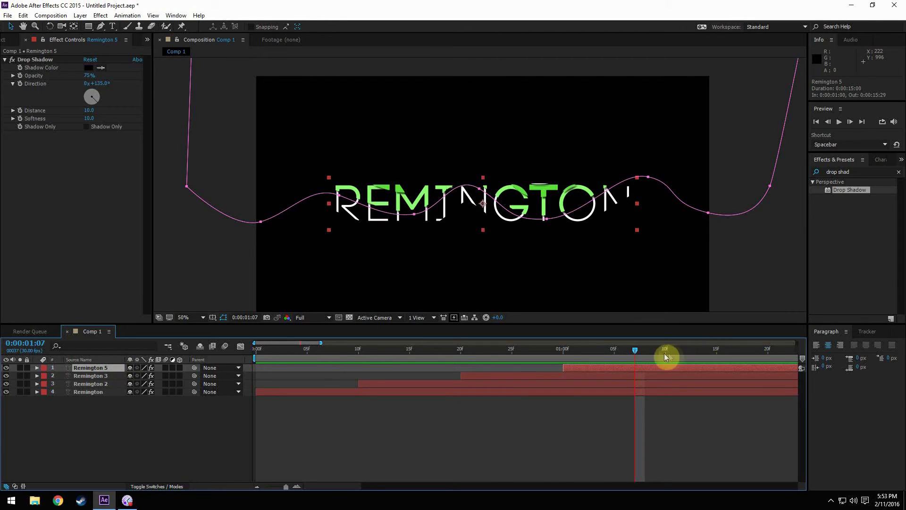
drag(664, 353, 780, 352)
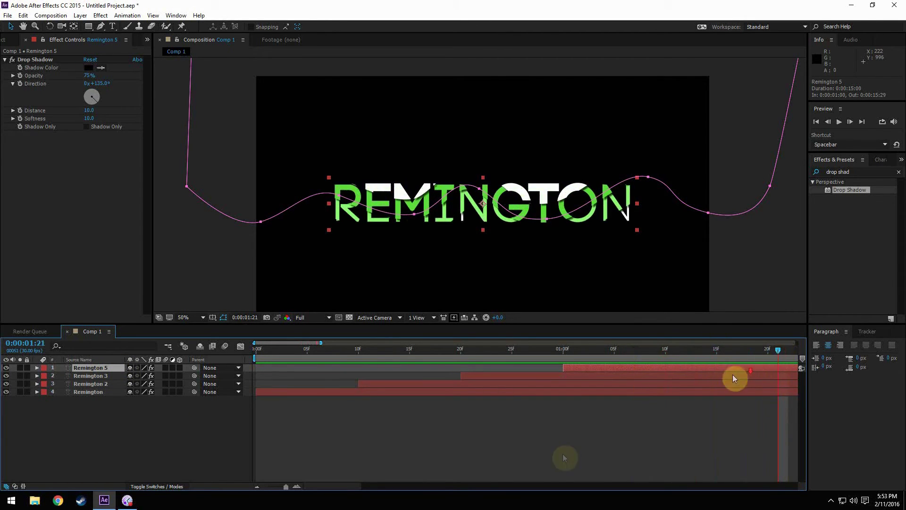
drag(283, 486, 371, 484)
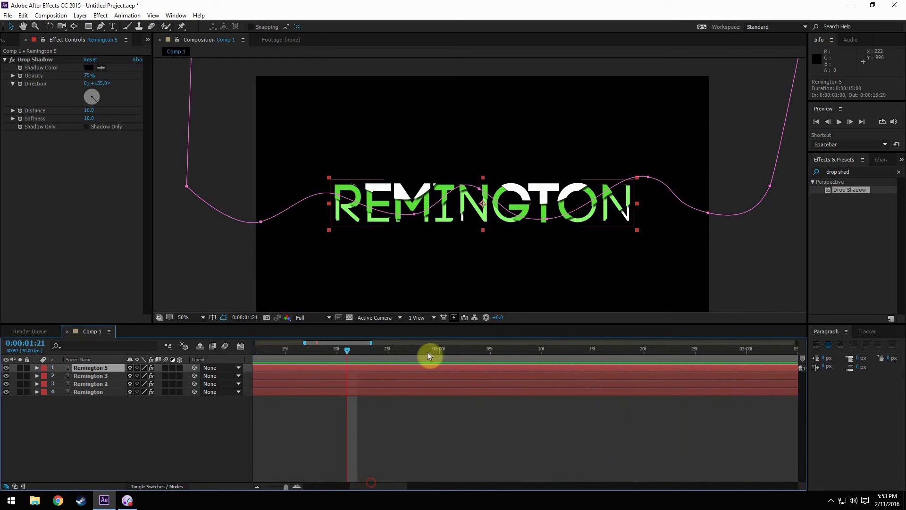
click(439, 353)
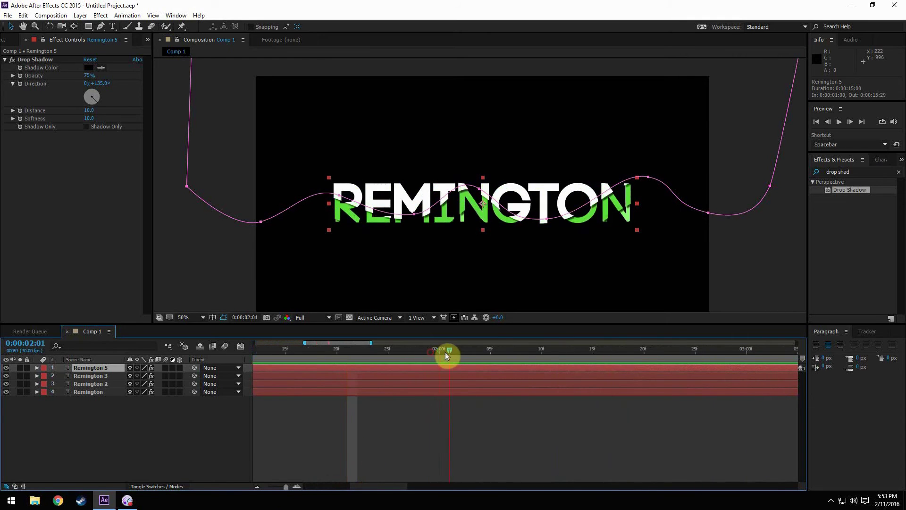
- Nudge the Remington 3 layer slightly right and down to position 968, 548
click(93, 375)
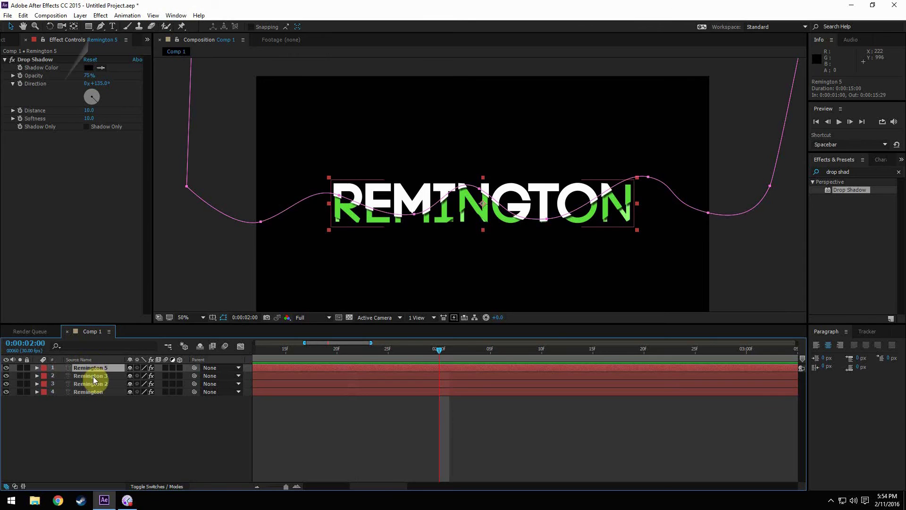
key(Right)
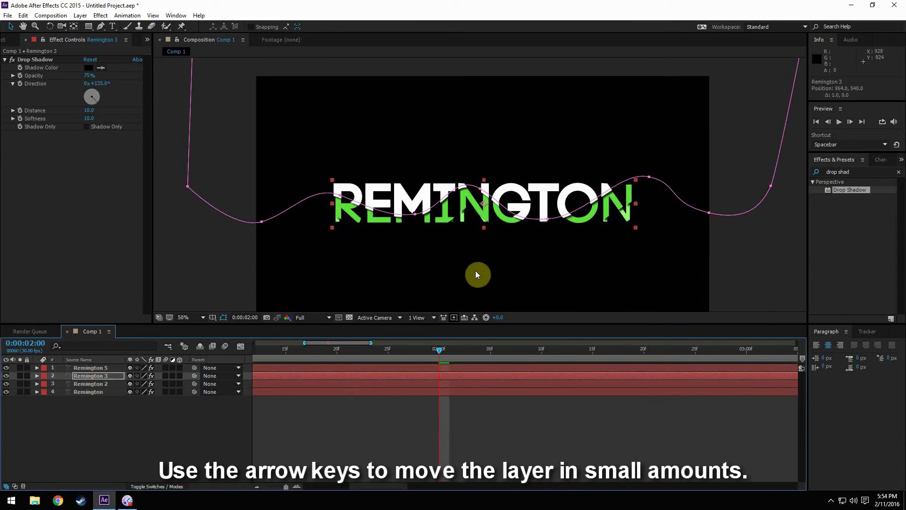
key(Right)
key(Down)
key(Down)
key(Down)
key(Down)
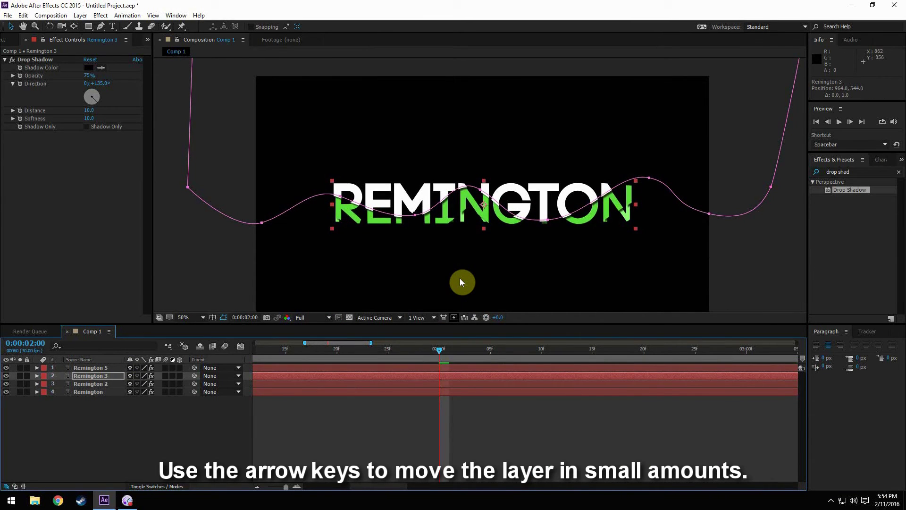
key(Right)
key(Right)
key(Right)
key(Right)
key(Down)
key(Down)
key(Down)
key(Down)
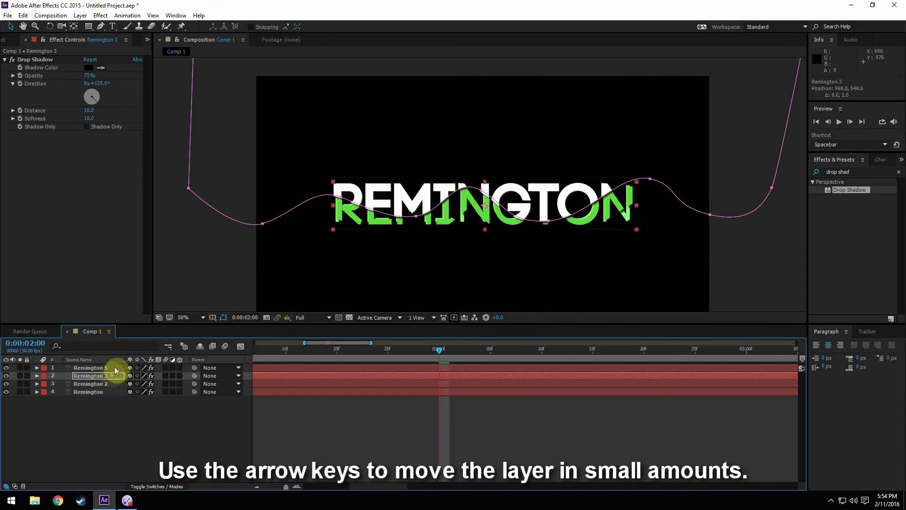
- Nudge the Remington 2 layer right and down to position 976, 556
click(104, 383)
key(Right)
key(Right)
key(Right)
key(Right)
key(Right)
key(Right)
key(Right)
key(Right)
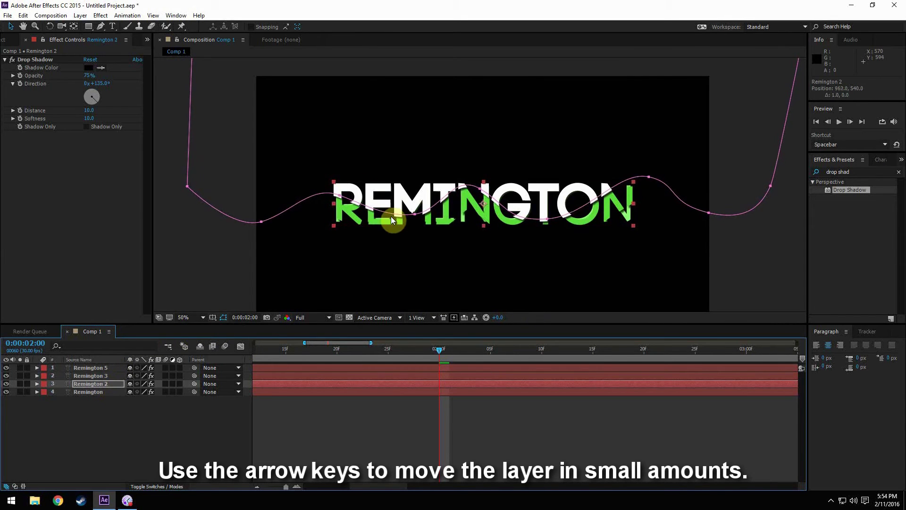
key(Down)
key(Down)
key(Down)
key(Down)
key(Down)
key(Down)
key(Down)
key(Down)
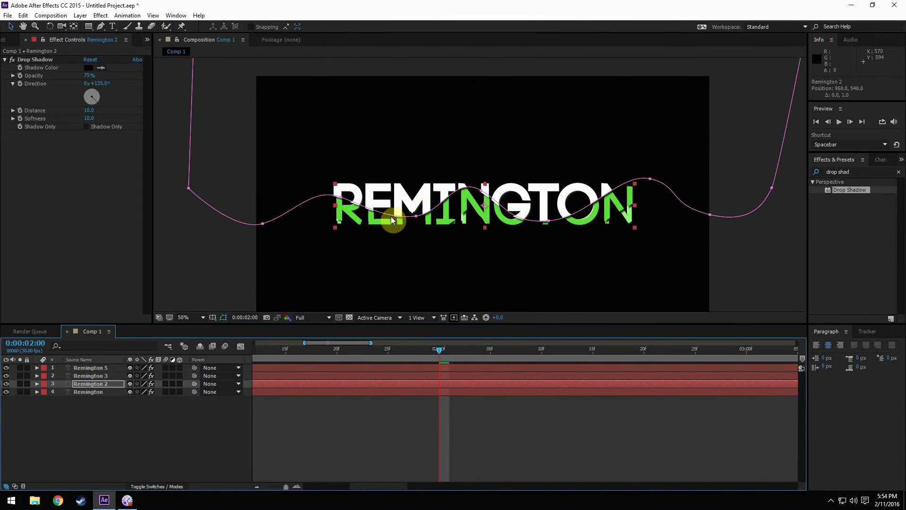
key(Right)
key(Right)
key(Right)
key(Right)
key(Right)
key(Right)
key(Right)
key(Right)
key(Down)
key(Down)
key(Down)
key(Down)
key(Down)
key(Down)
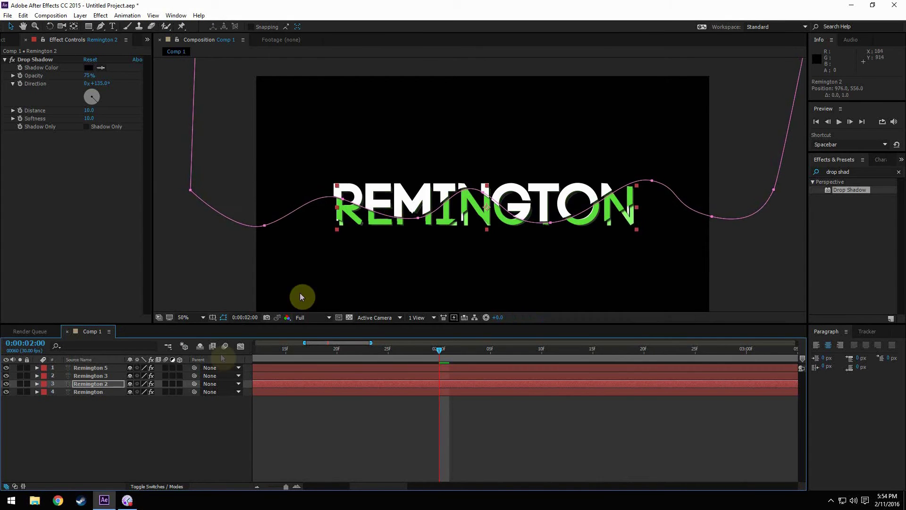
- Nudge the original Remington layer right and down to position 976, 556
click(94, 392)
key(Right)
key(Right)
key(Right)
key(Right)
key(Right)
key(Right)
key(Right)
key(Right)
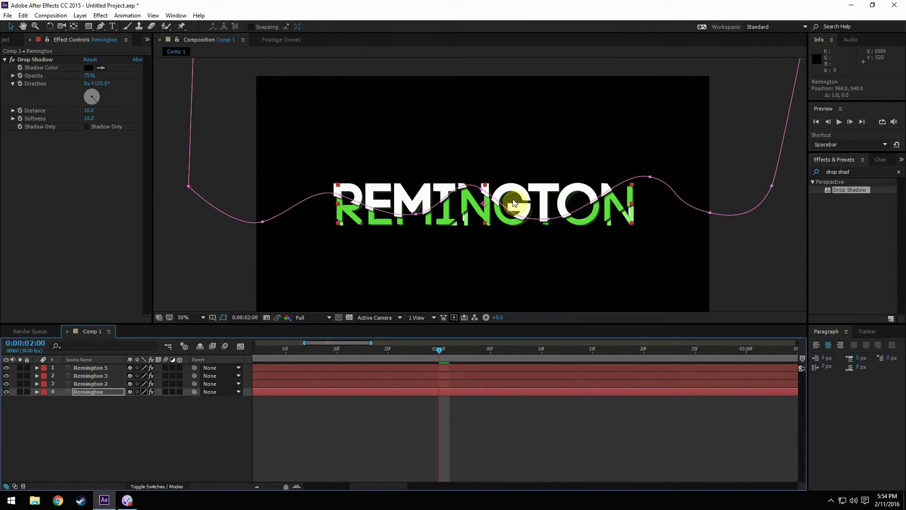
key(Down)
key(Down)
key(Down)
key(Down)
key(Down)
key(Down)
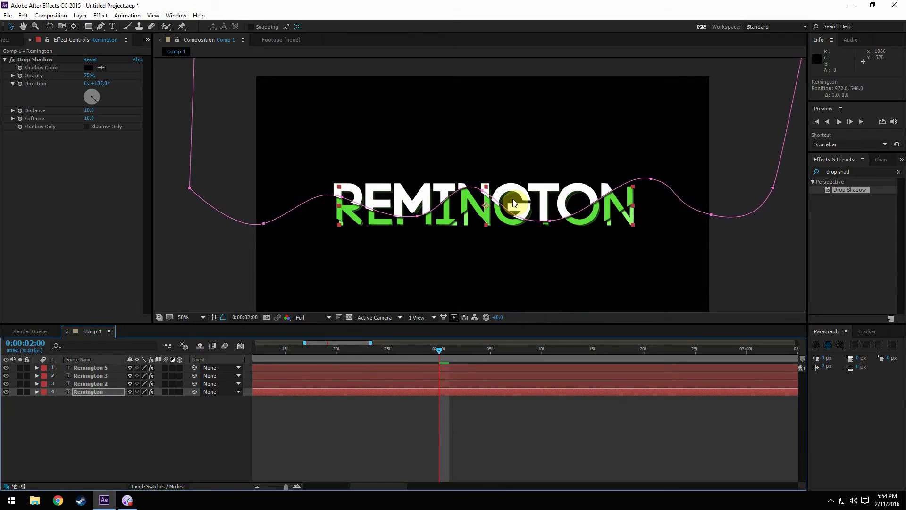
key(Right)
key(Right)
key(Right)
key(Right)
key(Down)
key(Down)
key(Down)
key(Down)
key(Down)
key(Down)
key(Down)
key(Down)
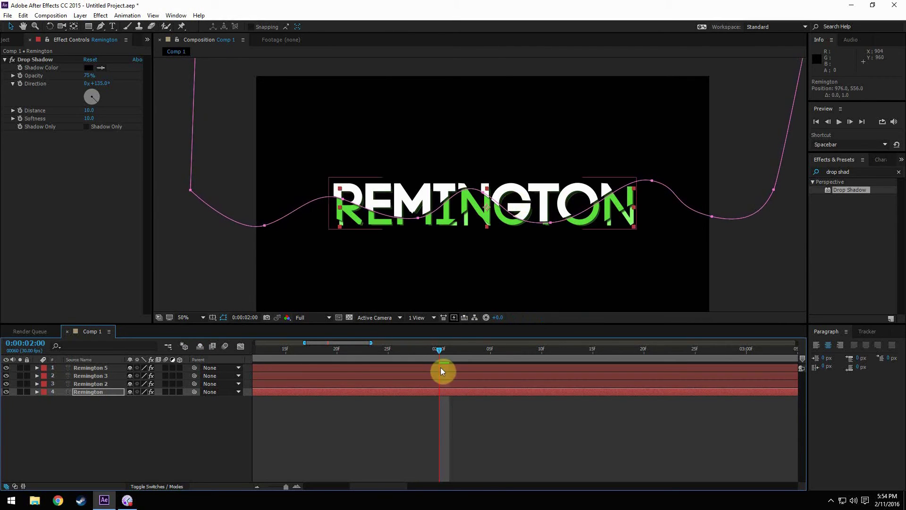
- Nudge the original Remington layer further right and down to position 984, 564
key(Right)
key(Right)
key(Right)
key(Right)
key(Right)
key(Right)
key(Right)
key(Right)
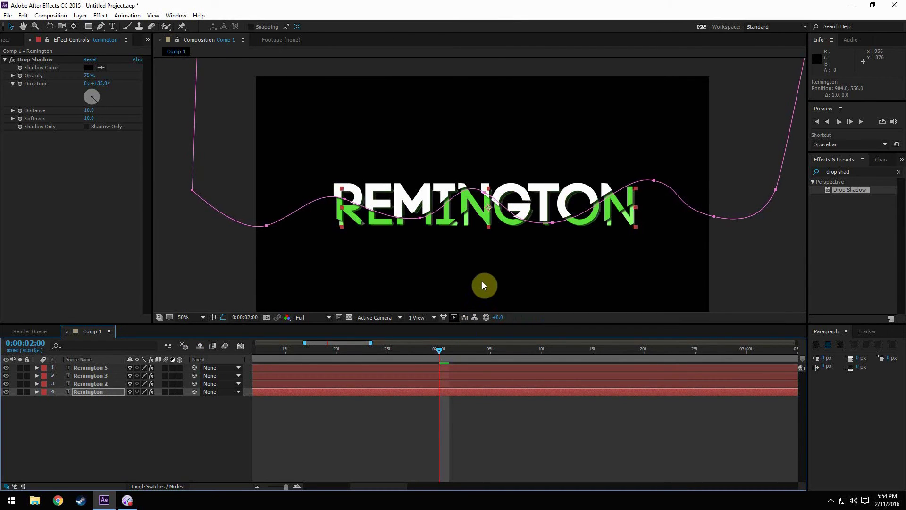
key(Down)
key(Down)
key(Down)
key(Down)
key(Down)
key(Down)
key(Down)
key(Down)
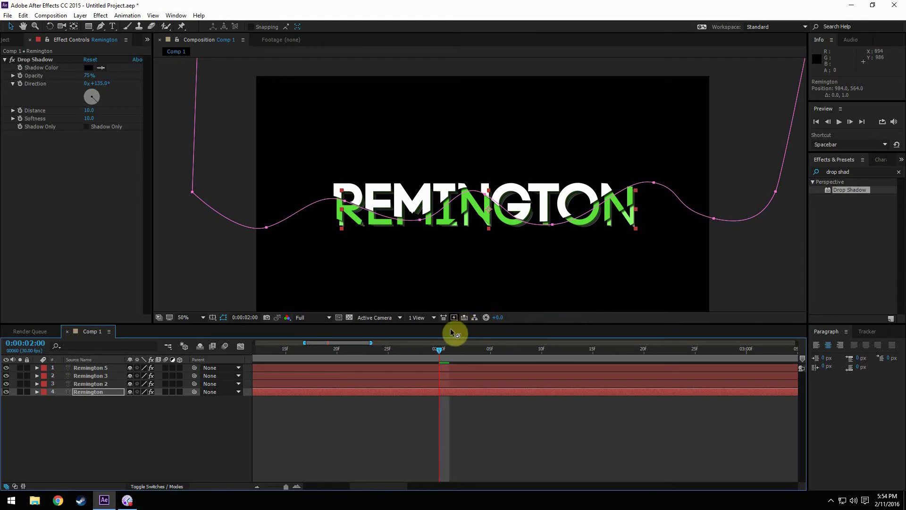
- Preview the reveal from 0:00:00:00 with the whole composition's duration in view and stop around 0:00:02:00
drag(319, 350, 233, 361)
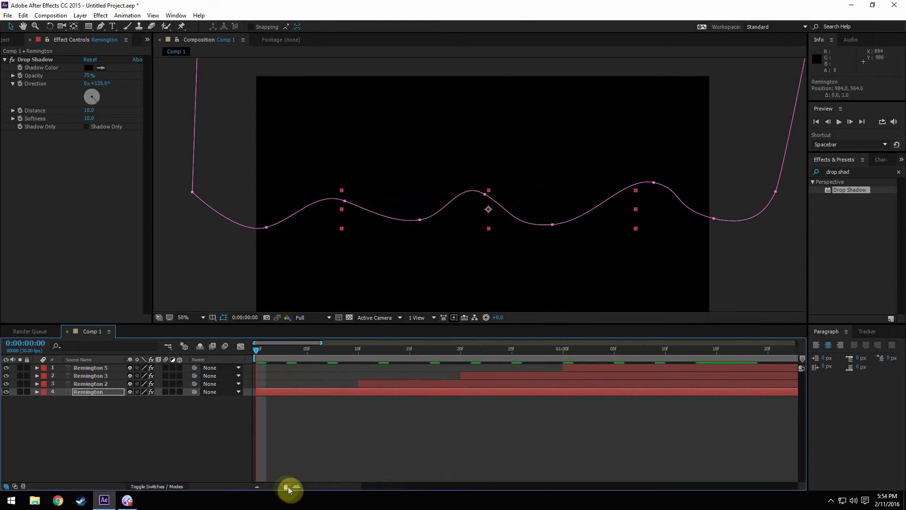
drag(288, 486, 268, 486)
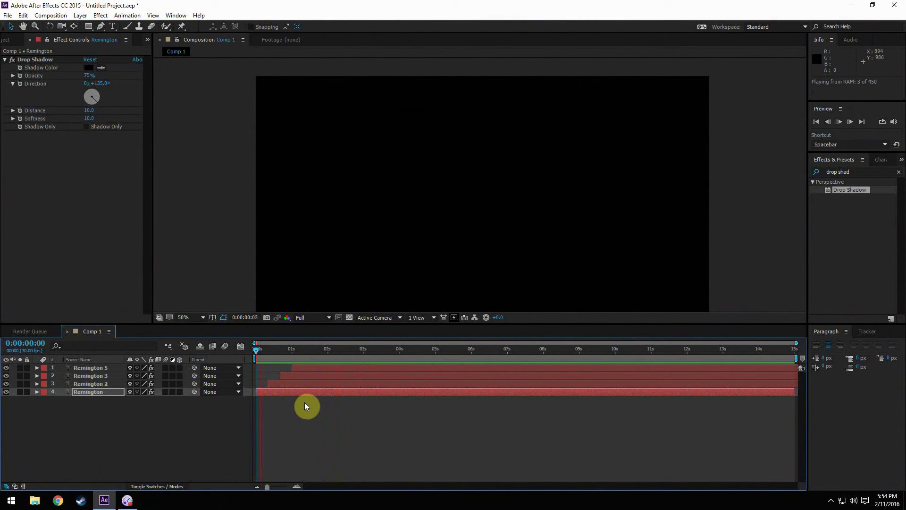
key(space)
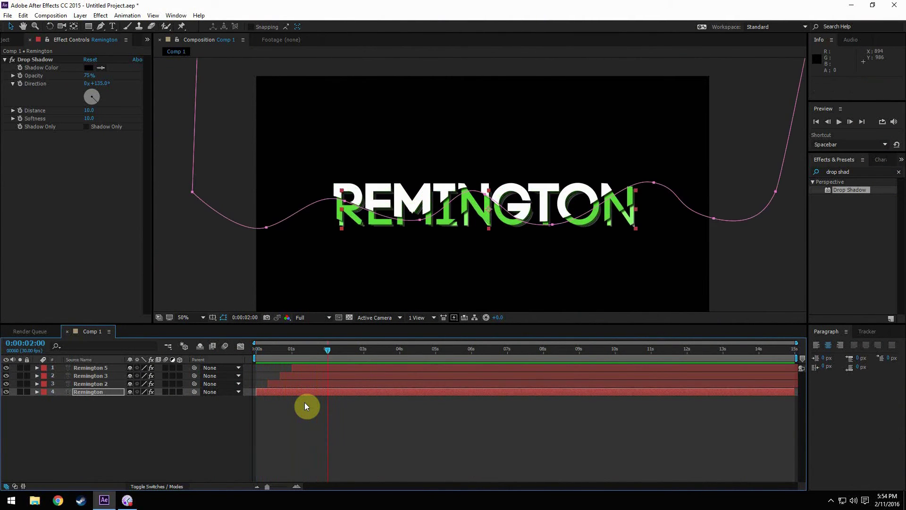
- Reveal the Remington 5 layer's mask path and reshape its wave over the first letters of the text
click(105, 369)
key(m)
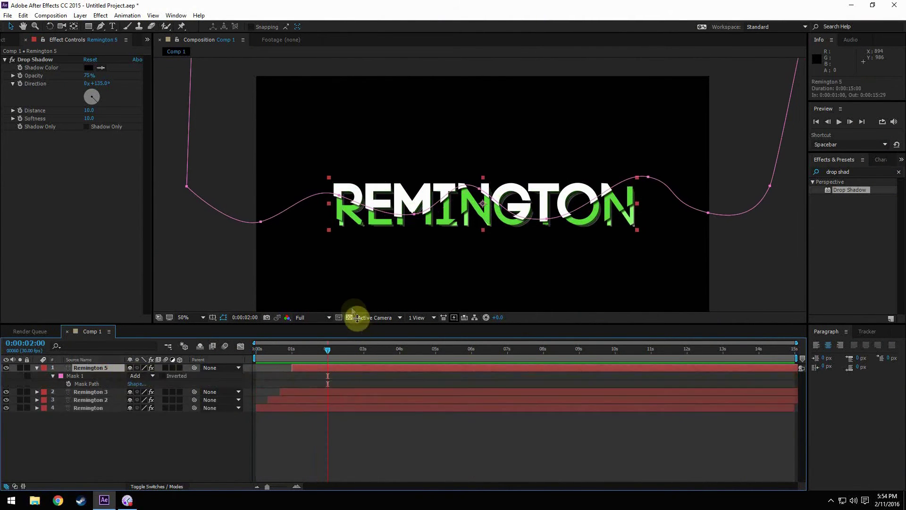
click(83, 377)
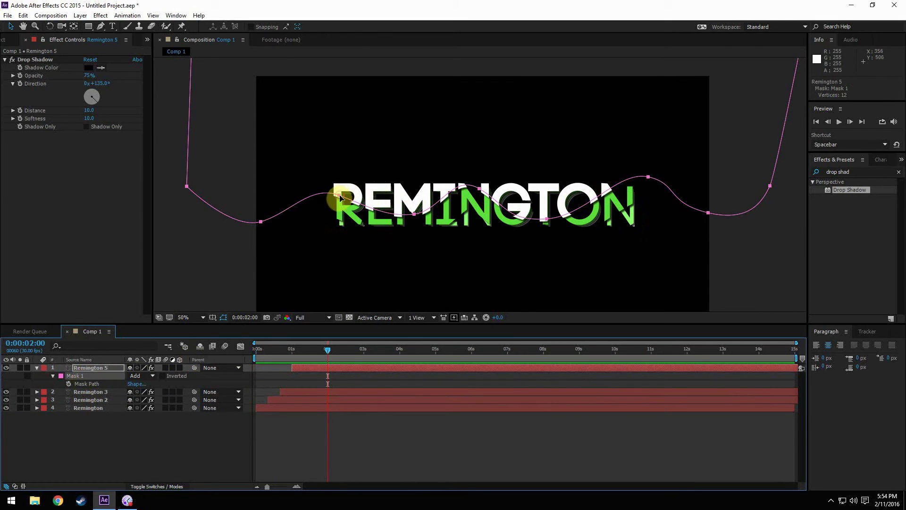
drag(341, 198, 366, 200)
- Reshape the Remington 3 layer's mask wave by shifting its points over the R, I, N and T
click(89, 391)
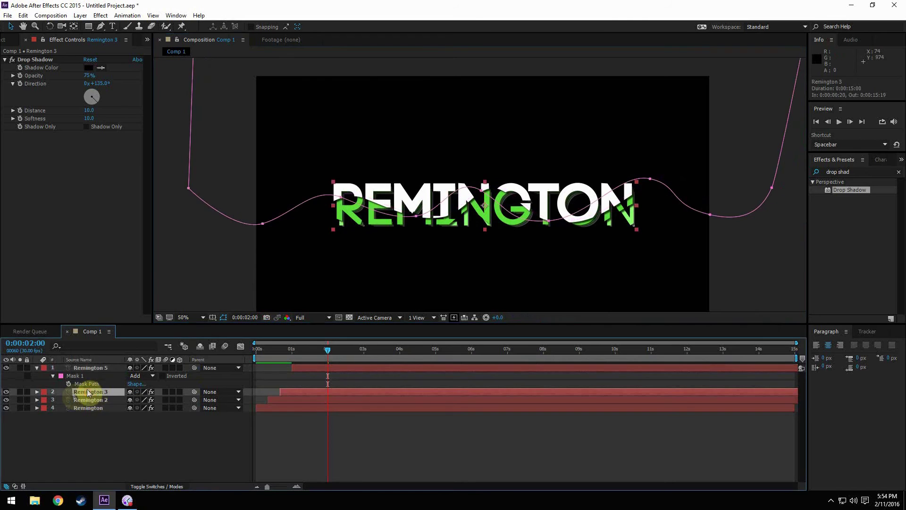
key(m)
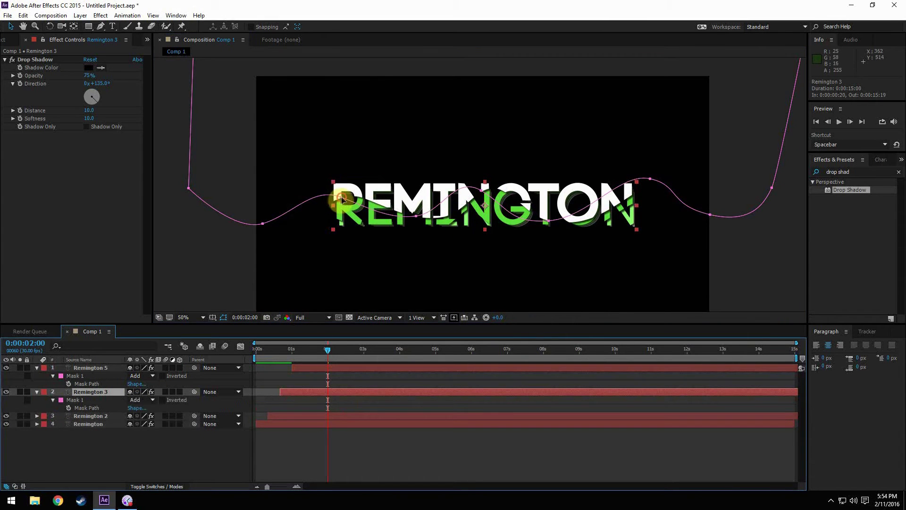
drag(342, 199, 327, 202)
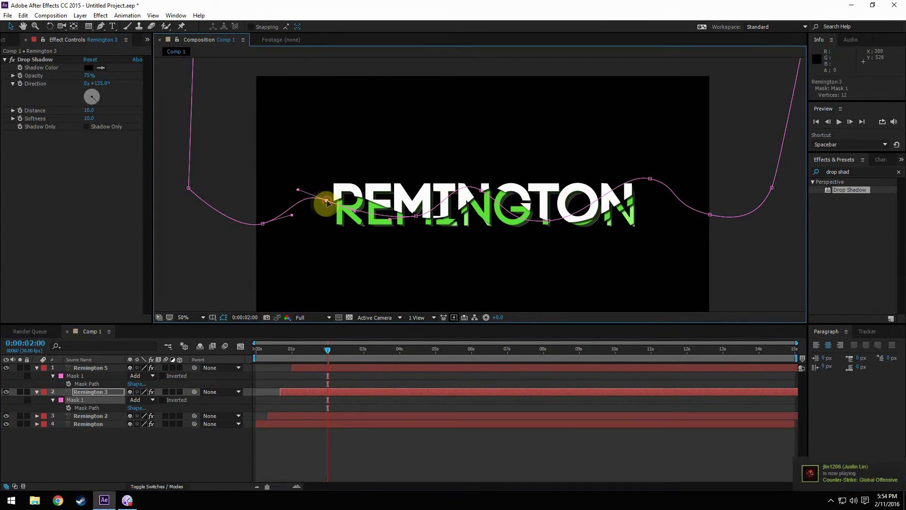
click(417, 215)
mouse_move(481, 189)
mouse_down()
mouse_move(457, 182)
mouse_move(490, 198)
mouse_up()
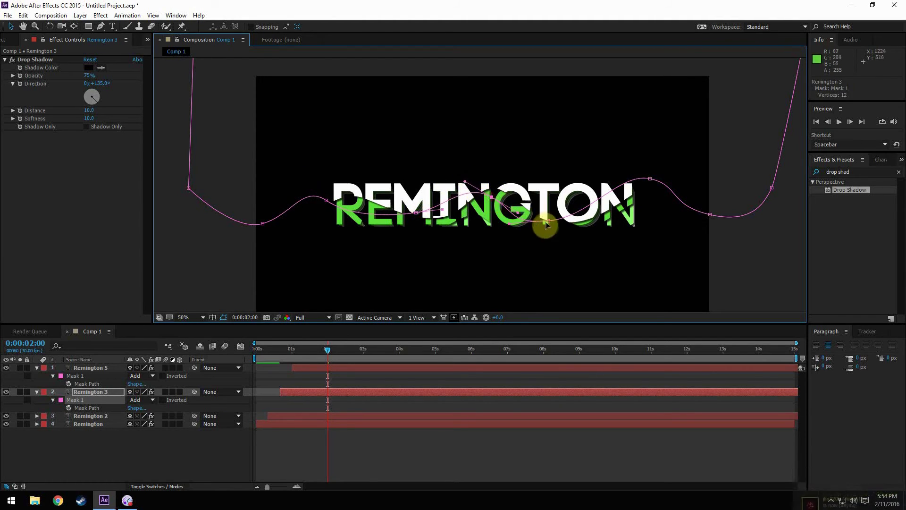
drag(542, 223, 550, 216)
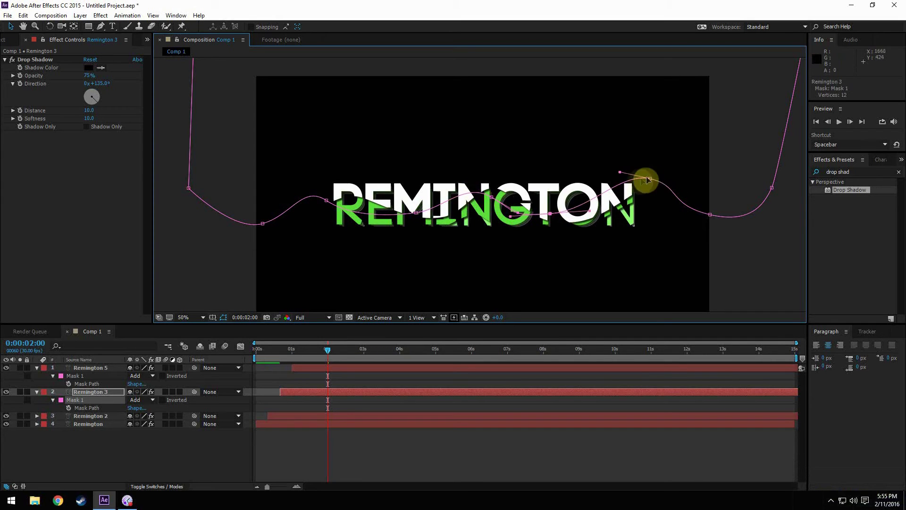
- Reshape the Remington 2 layer's mask by raising the wave's peak above the final N
click(83, 417)
key(m)
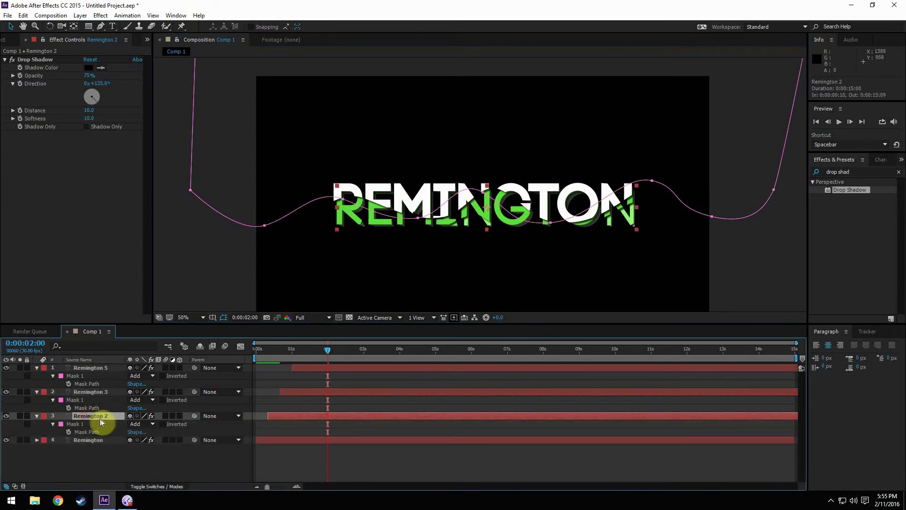
drag(653, 183, 651, 178)
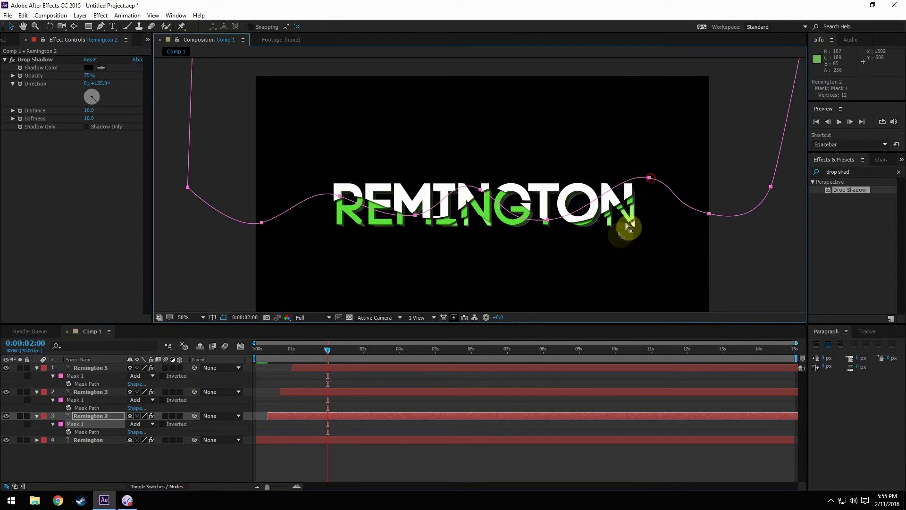
mouse_move(649, 179)
mouse_down()
mouse_move(651, 188)
mouse_move(648, 164)
mouse_up()
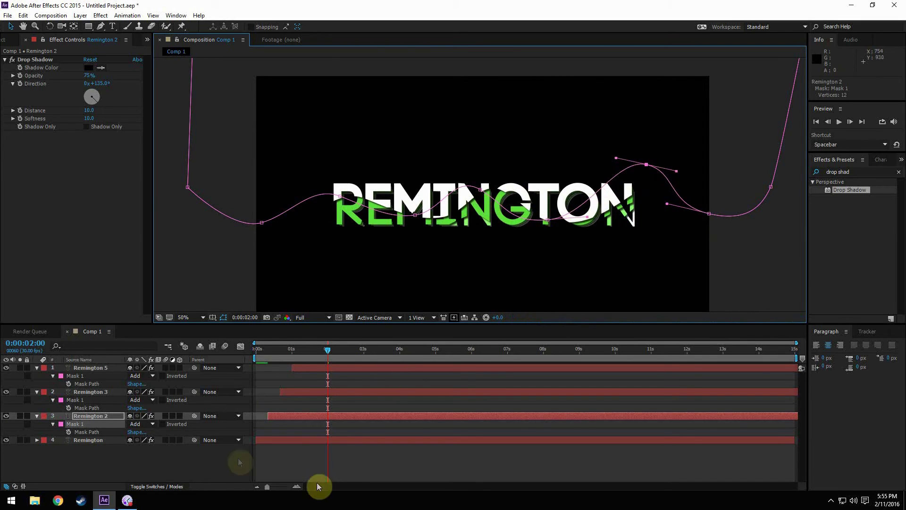
- Play back the reveal with the reshaped masks and scrub to 0:00:01:22 to examine the staggered layers
drag(298, 348, 279, 367)
key(space)
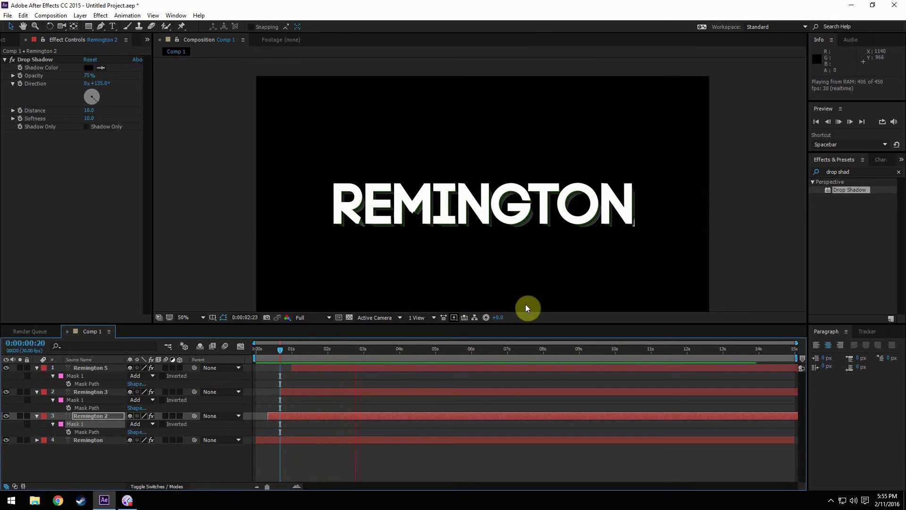
key(space)
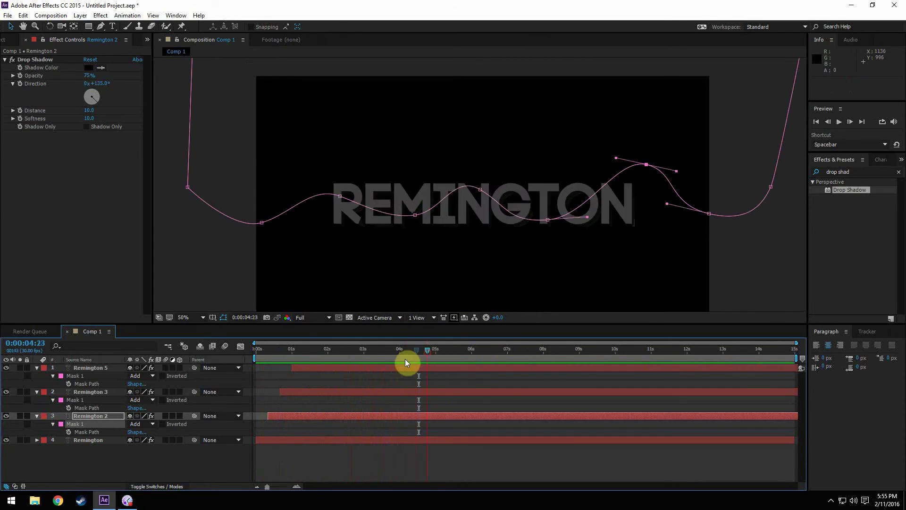
click(463, 358)
drag(352, 375, 317, 392)
- Collapse the mask properties of the Remington 5, Remington 3 and Remington 2 layers
click(37, 370)
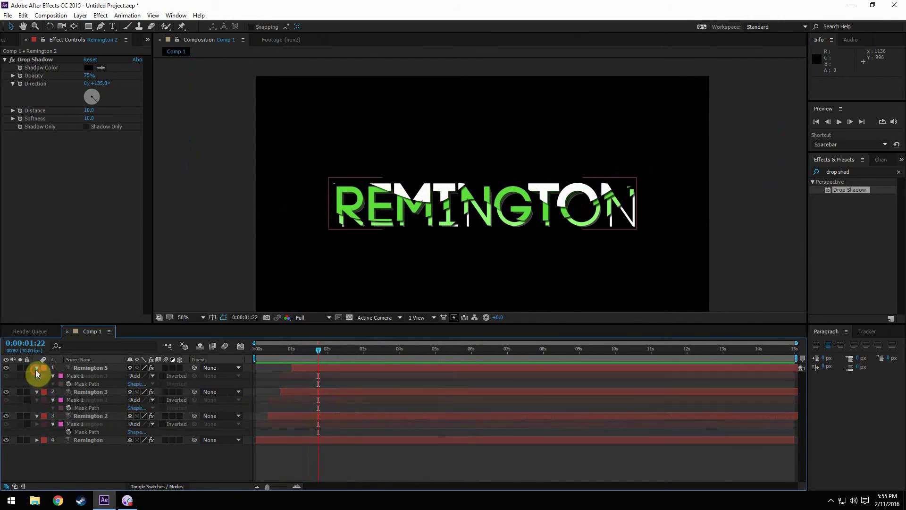
click(37, 369)
click(37, 376)
click(37, 383)
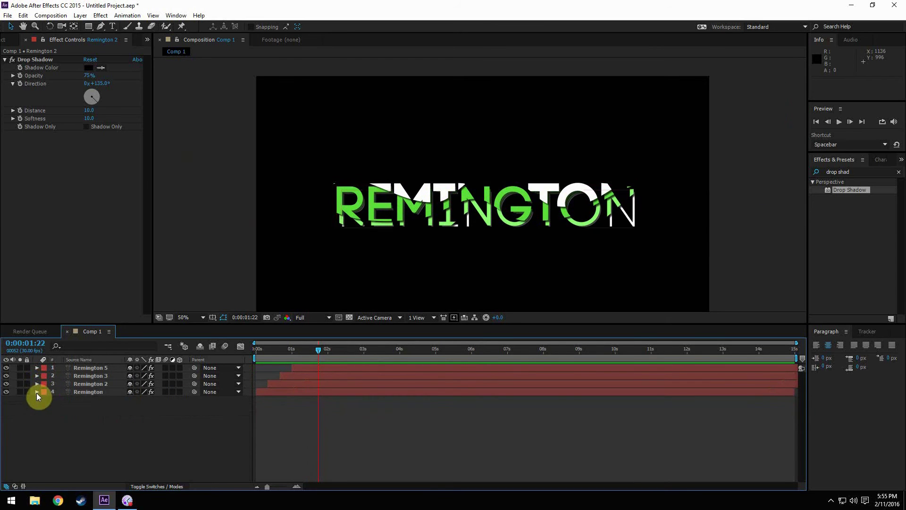
click(37, 392)
click(36, 392)
- Move the current time to 0:00:00:03 and add a new adjustment layer above the text layers
click(264, 355)
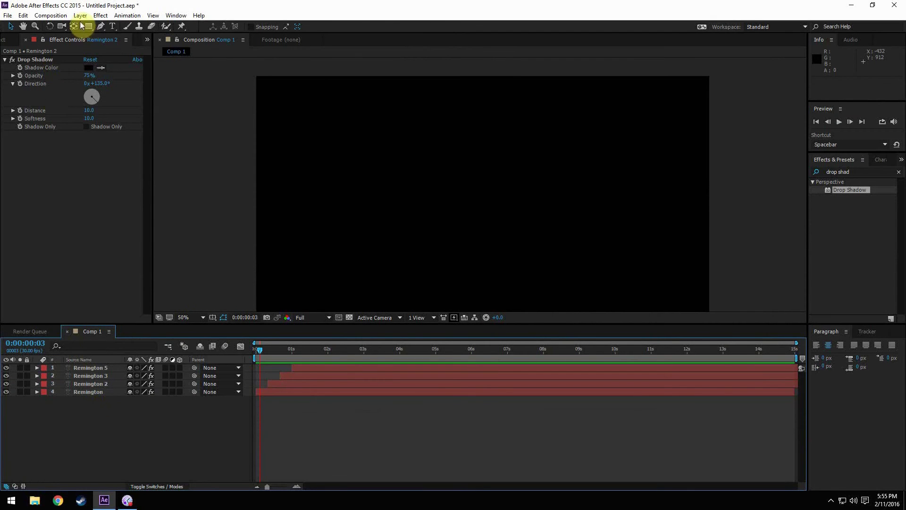
click(80, 15)
mouse_move(93, 26)
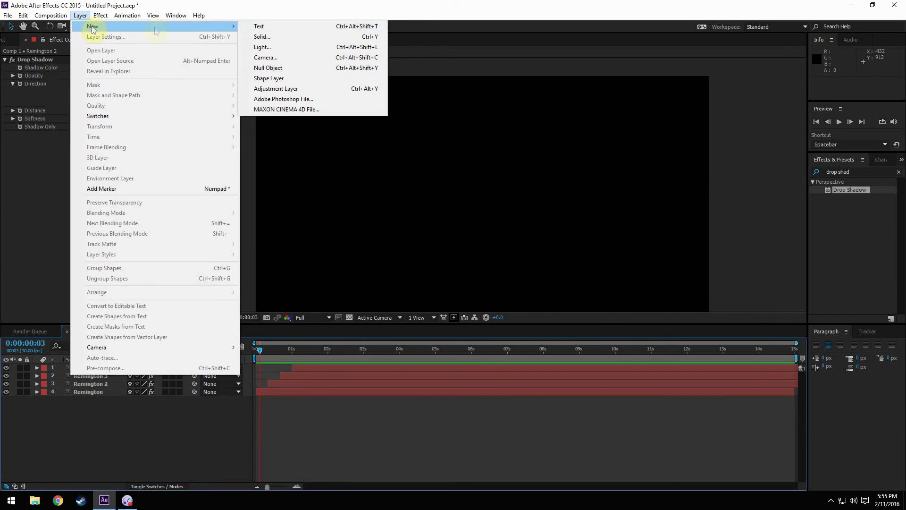
click(287, 89)
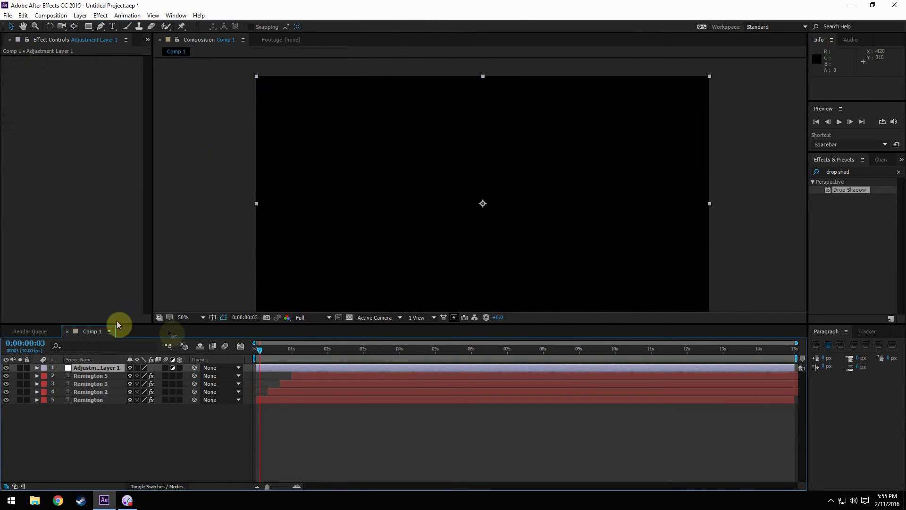
- Find the Turbulent Displace effect and apply it to the adjustment layer
click(867, 173)
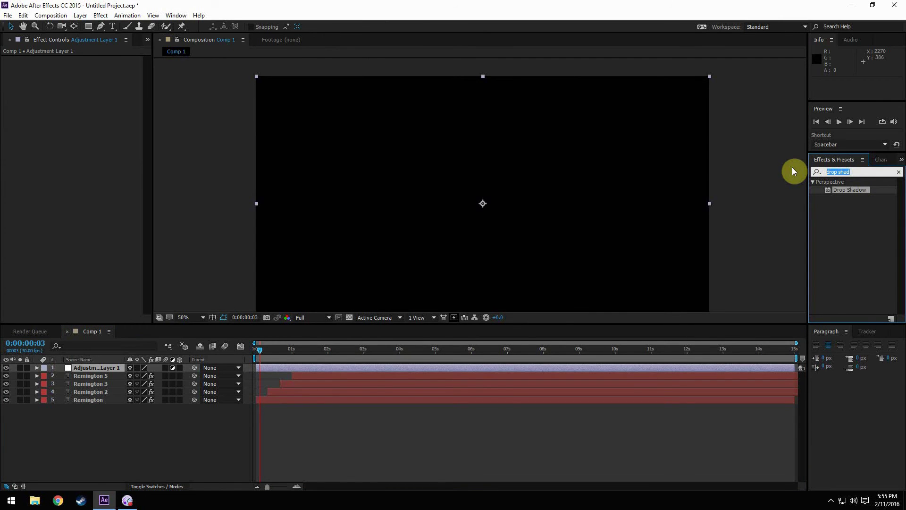
text(turb)
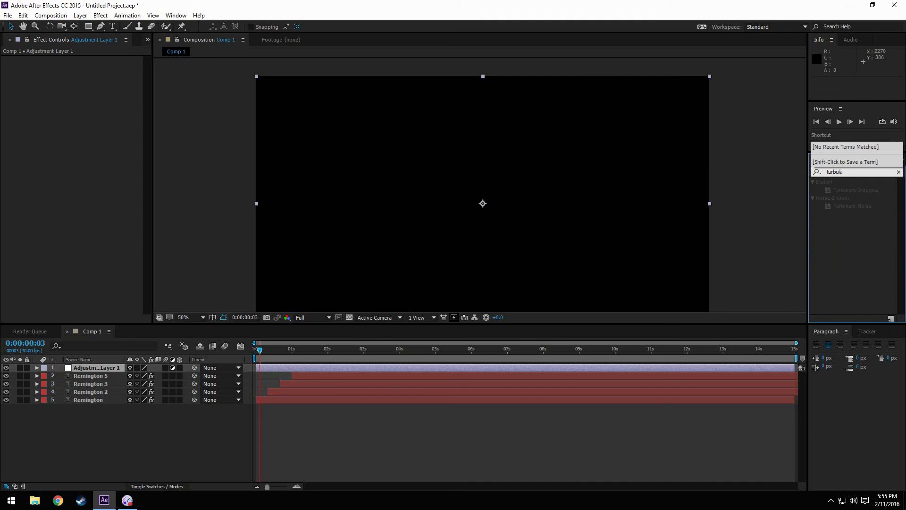
text(ul)
drag(855, 190, 100, 372)
- Keyframe the Turbulent Displace Evolution from 0° at 0:00:00:00 to 238° at 0:00:01:27
drag(260, 349, 241, 356)
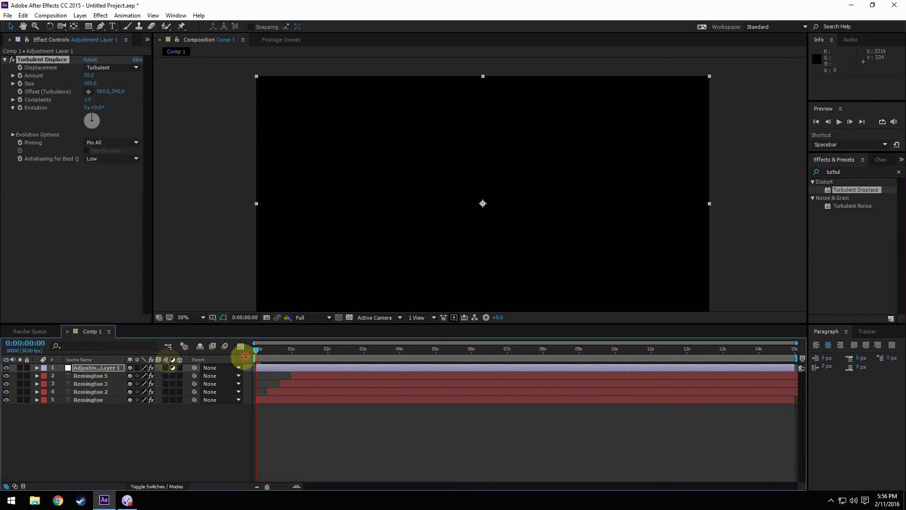
click(21, 108)
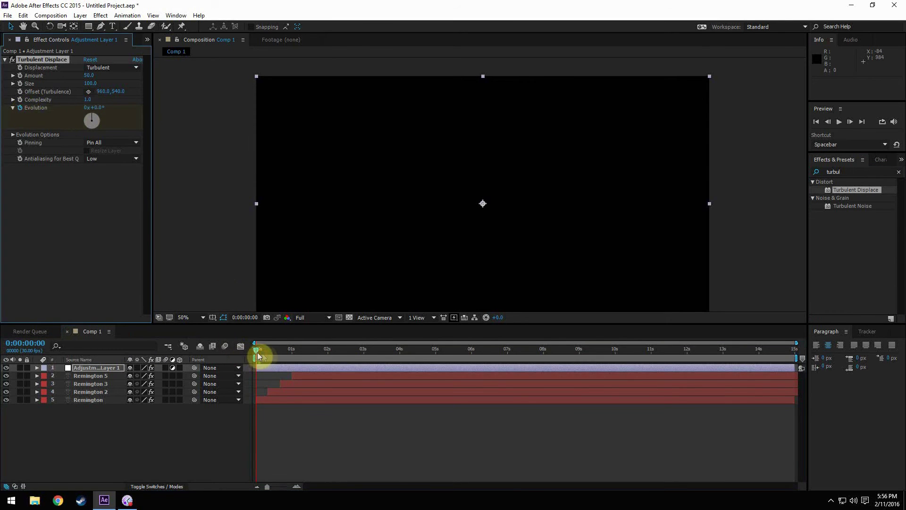
drag(261, 354, 323, 354)
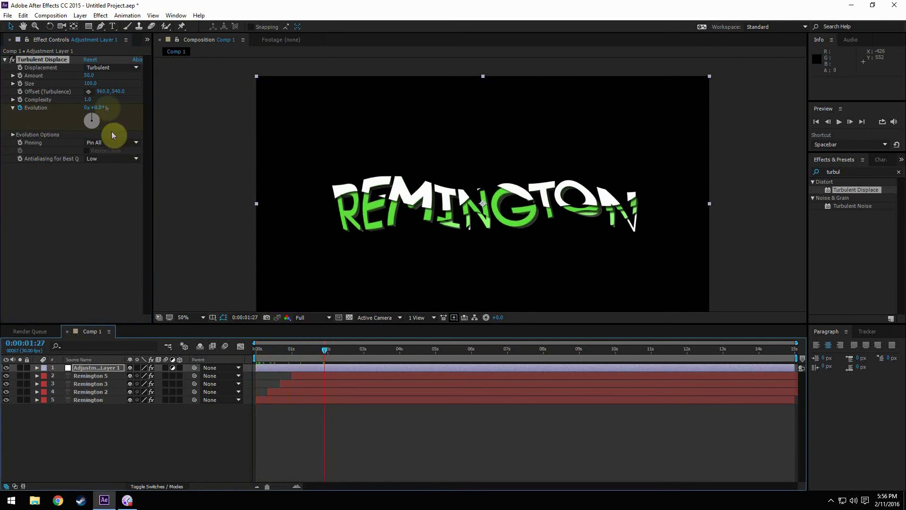
drag(93, 119, 53, 144)
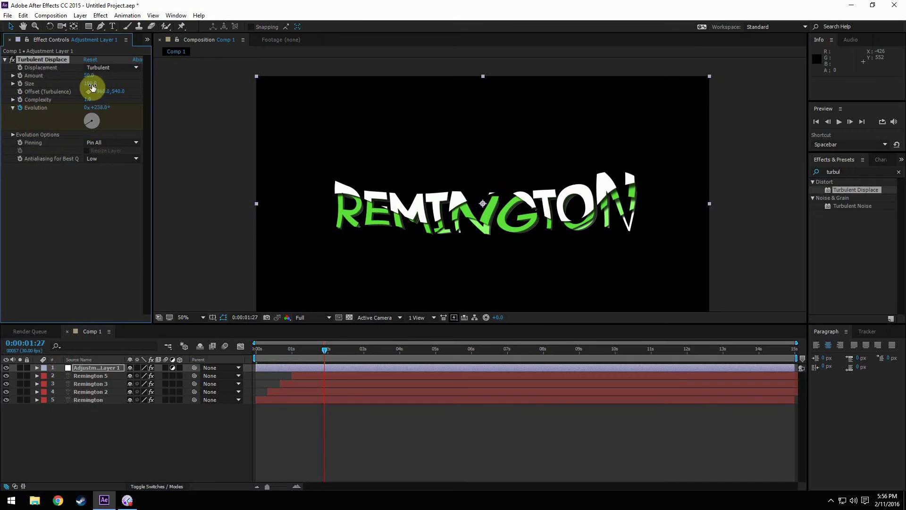
- Set the Turbulent Displace Size to 40, try an Amount of 20, and settle on an Amount of 30
drag(97, 85, 93, 115)
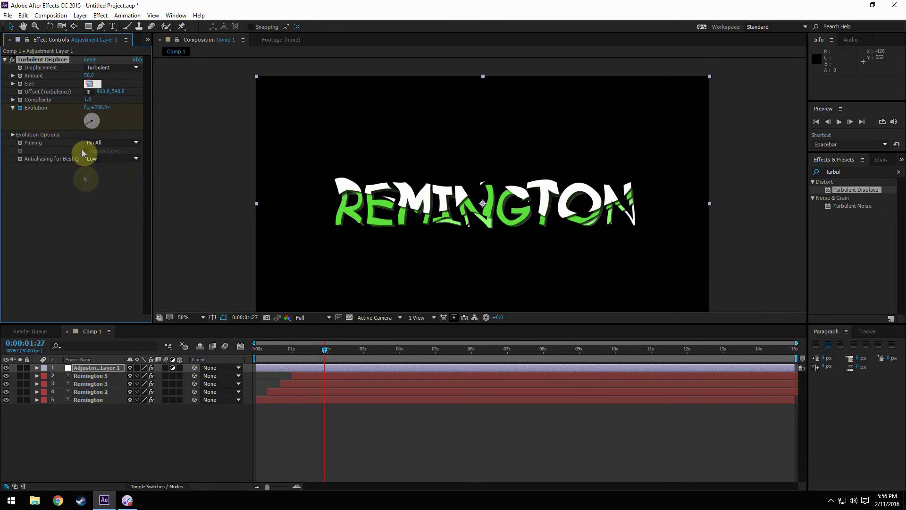
click(82, 204)
text(20)
key(Return)
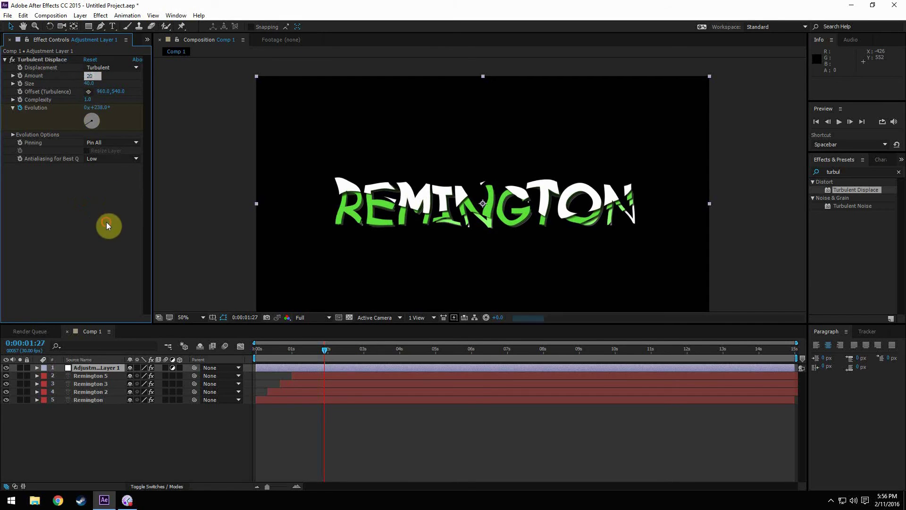
click(89, 75)
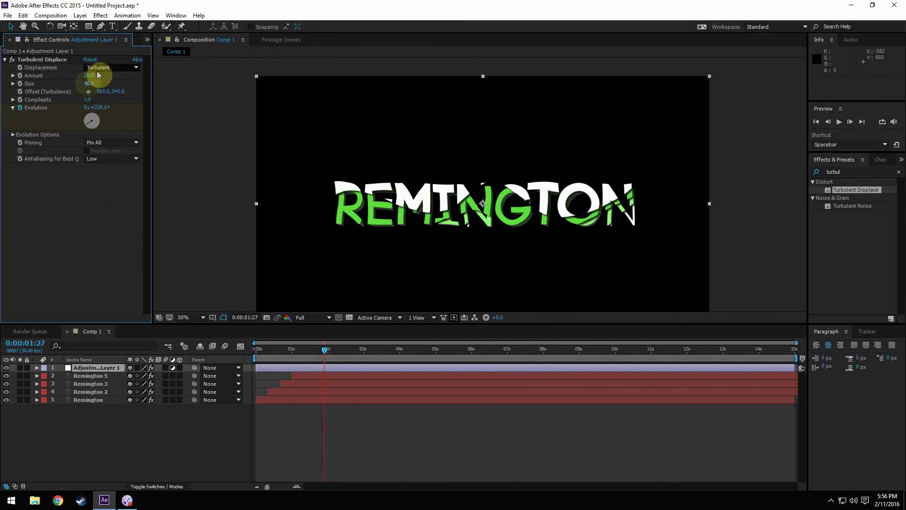
text(30)
click(80, 228)
- Keyframe the Turbulent Displace Amount from 30 at 0:00:00:00 to 0 at 0:00:00:21
click(257, 349)
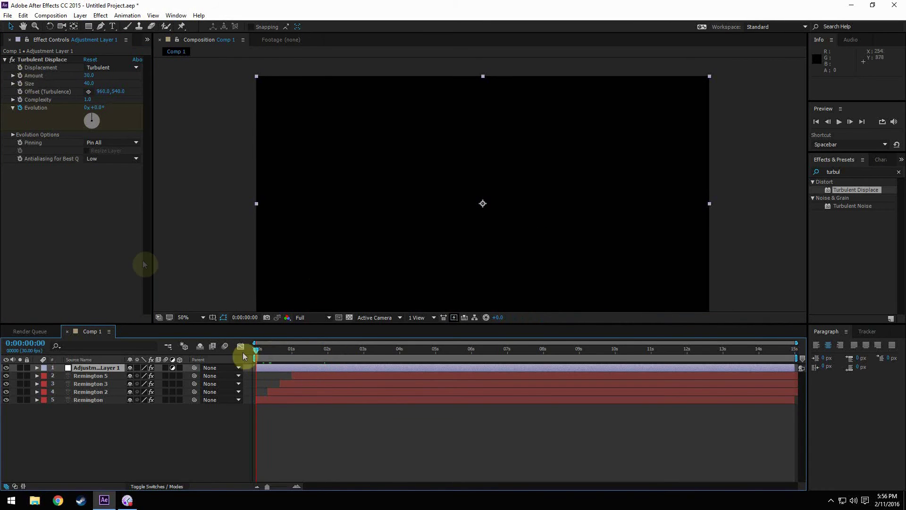
click(22, 76)
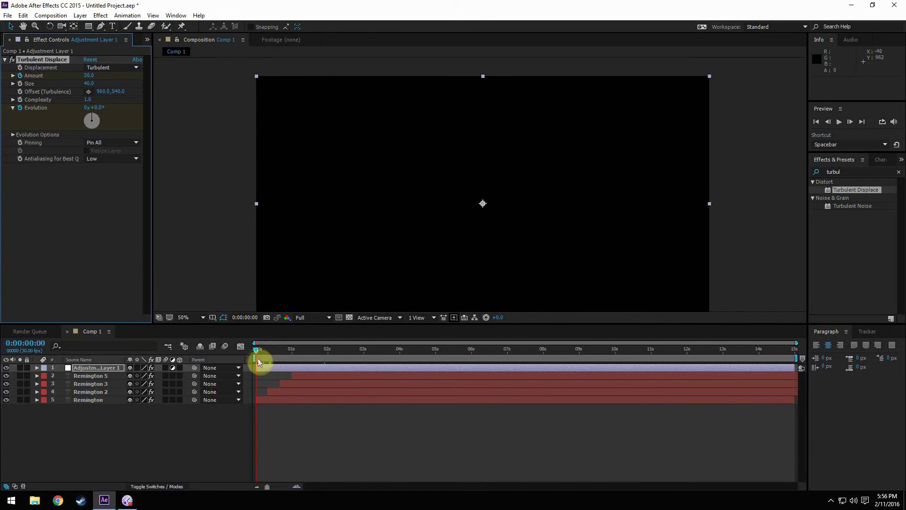
drag(258, 358, 287, 353)
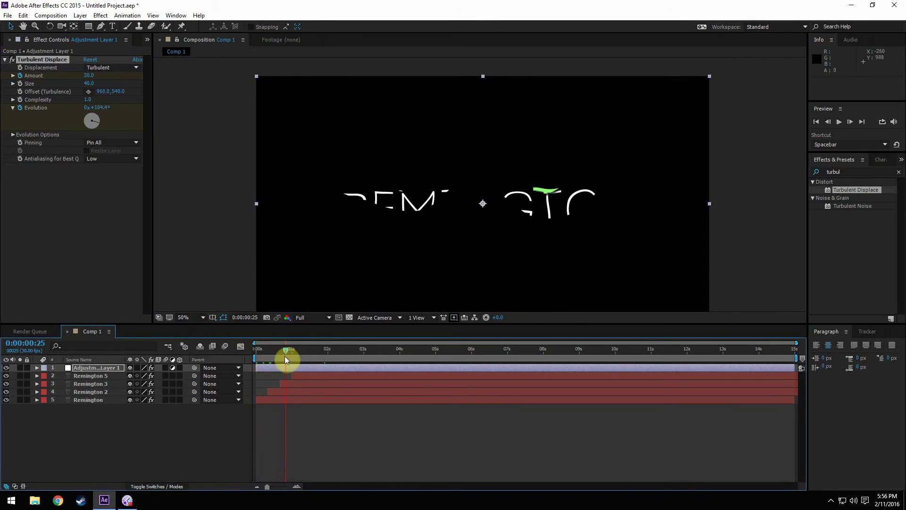
click(88, 75)
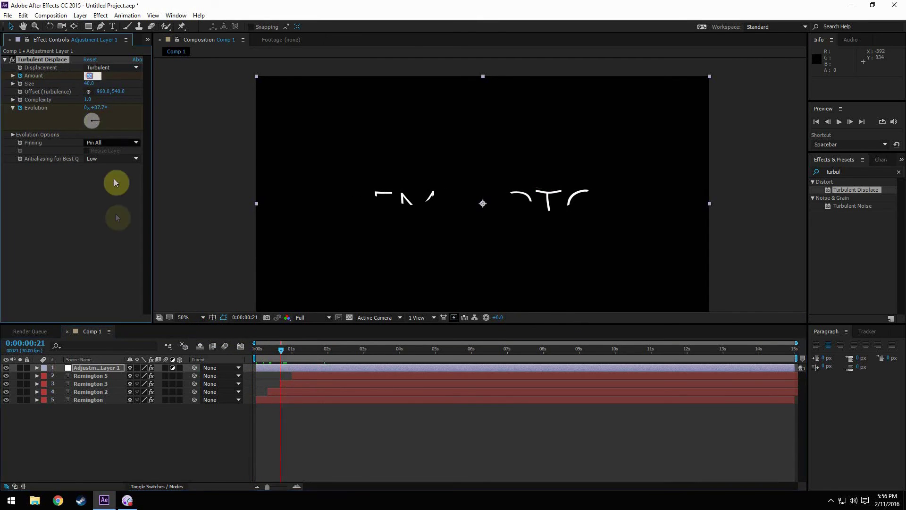
text(0)
click(105, 235)
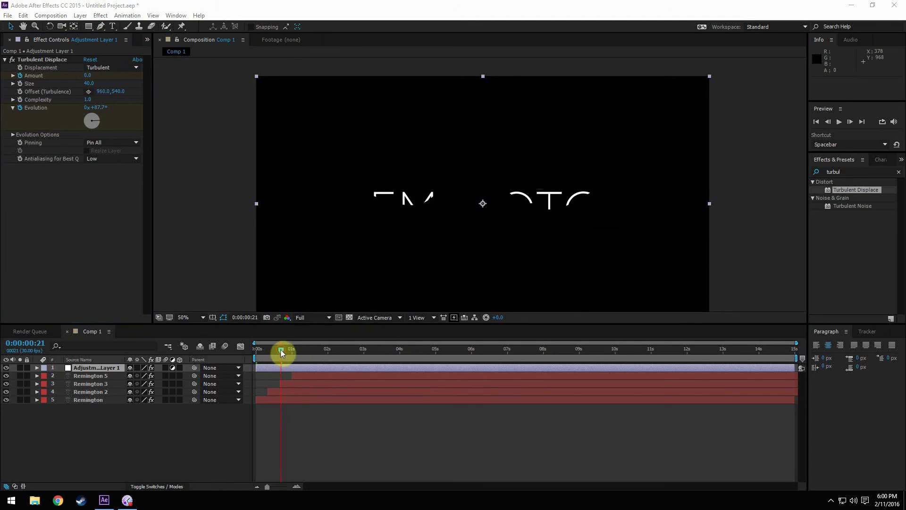
- Reveal the adjustment layer's keyframes and move the Amount start keyframe to 0:00:00:13 and the end keyframe to about 1.5 seconds
drag(282, 355, 257, 362)
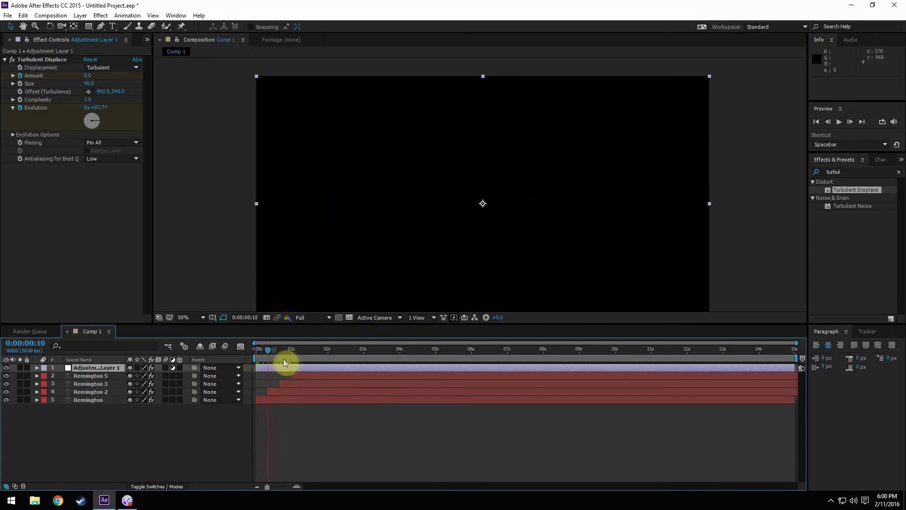
drag(283, 358, 317, 357)
click(107, 376)
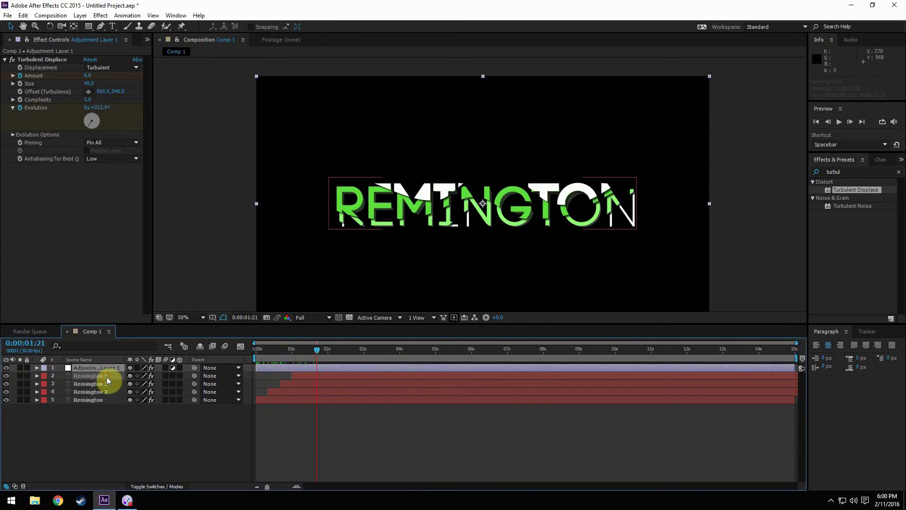
click(106, 370)
key(u)
mouse_move(318, 351)
mouse_down()
mouse_move(323, 357)
mouse_move(301, 358)
mouse_move(324, 358)
mouse_up()
drag(280, 383, 310, 383)
drag(322, 349, 273, 383)
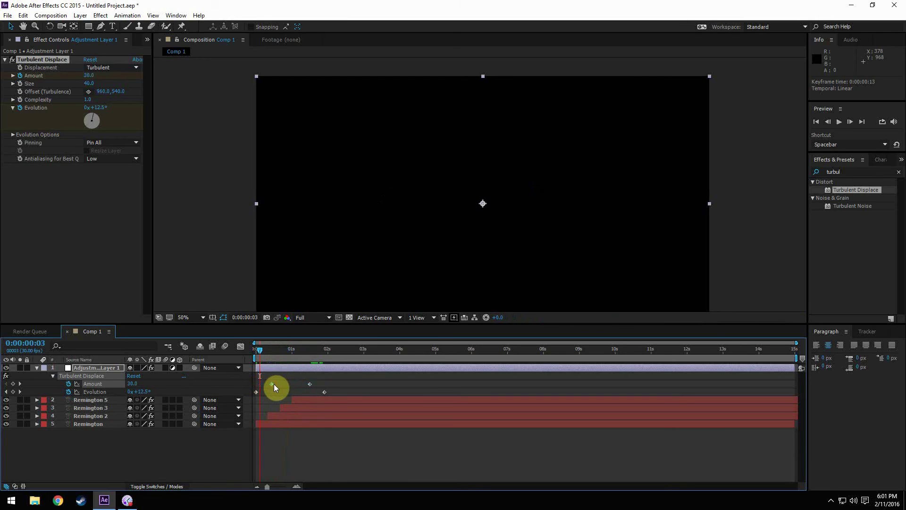
drag(262, 351, 273, 375)
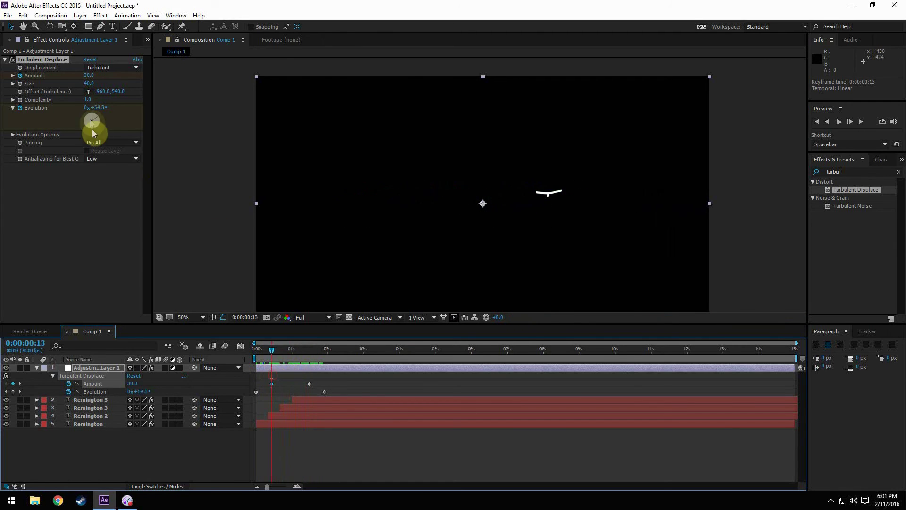
- Try a Turbulent Displace Size of 30 and an Amount of 40 at the first Amount keyframe
click(90, 84)
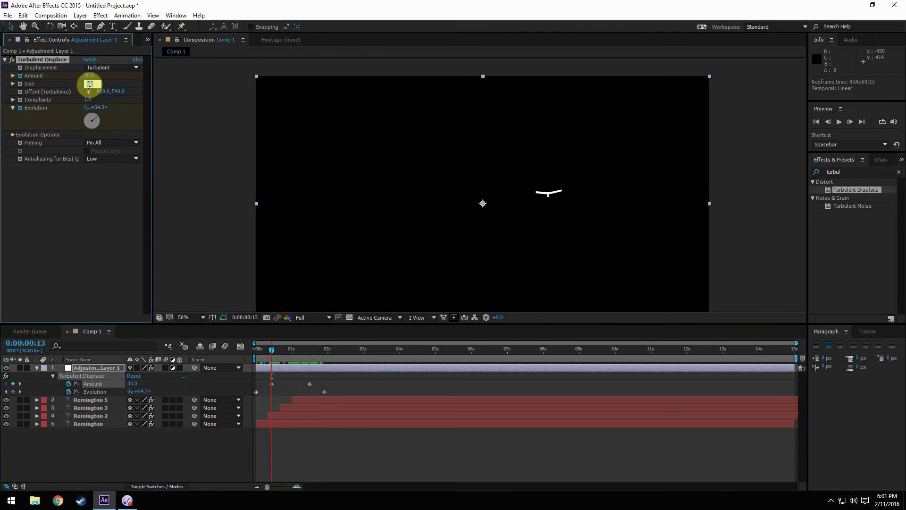
text(30)
key(Return)
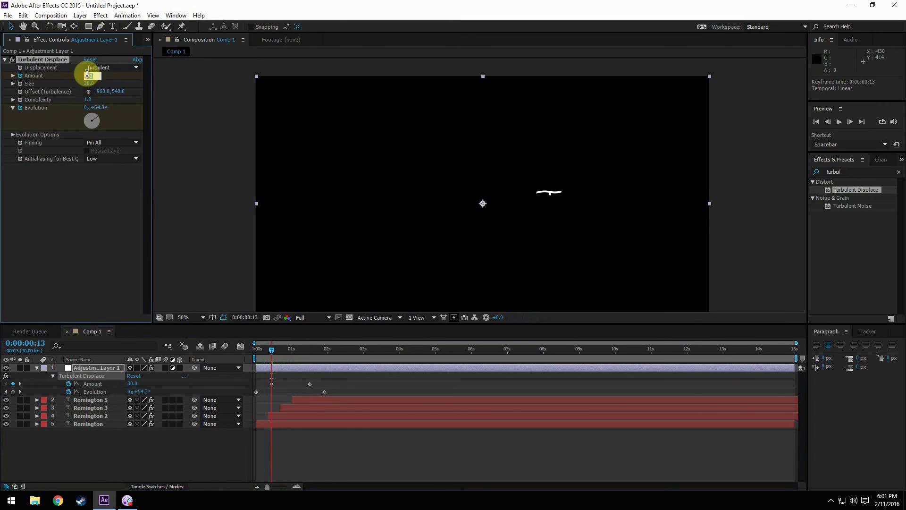
text(40)
key(Return)
- Move the second Amount keyframe to 0:00:01:18
click(312, 384)
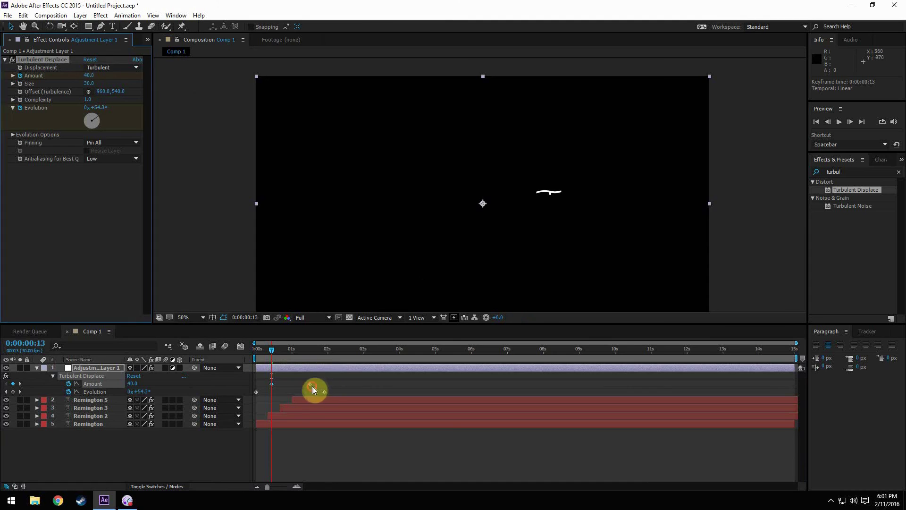
drag(313, 386, 316, 384)
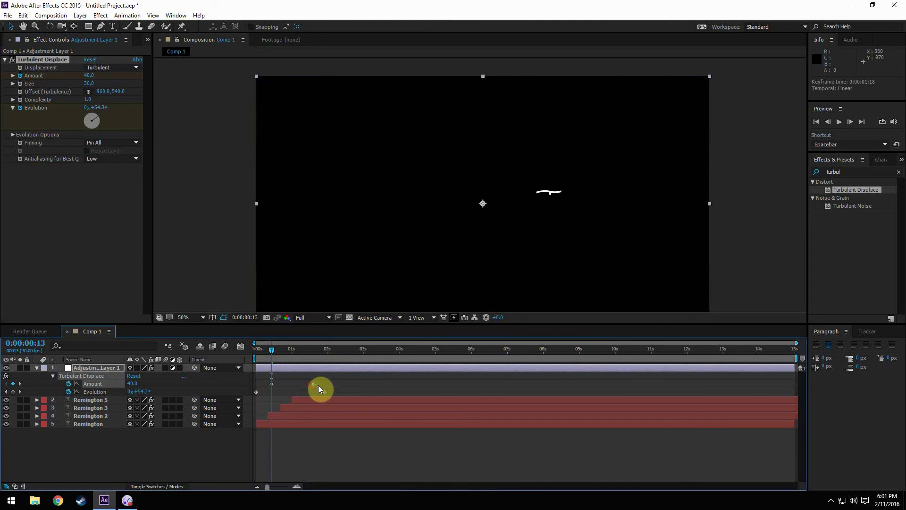
mouse_move(275, 356)
mouse_down()
mouse_move(296, 361)
mouse_move(273, 370)
mouse_up()
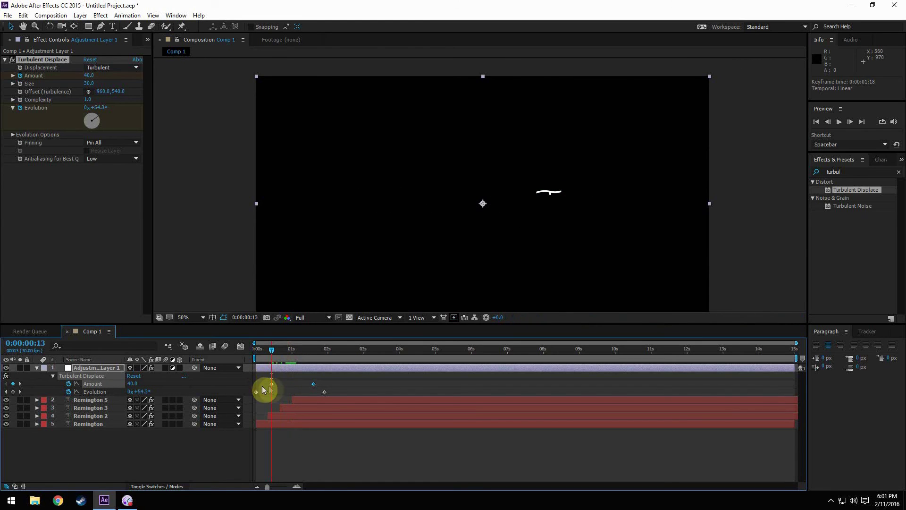
- Try an Amount of 33 at the 0:00:00:13 keyframe and scrub through the reveal
click(274, 384)
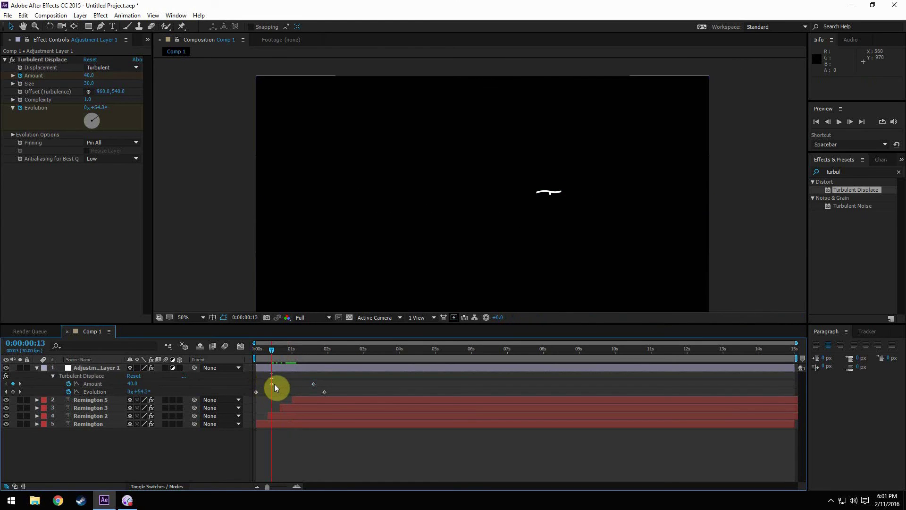
click(87, 75)
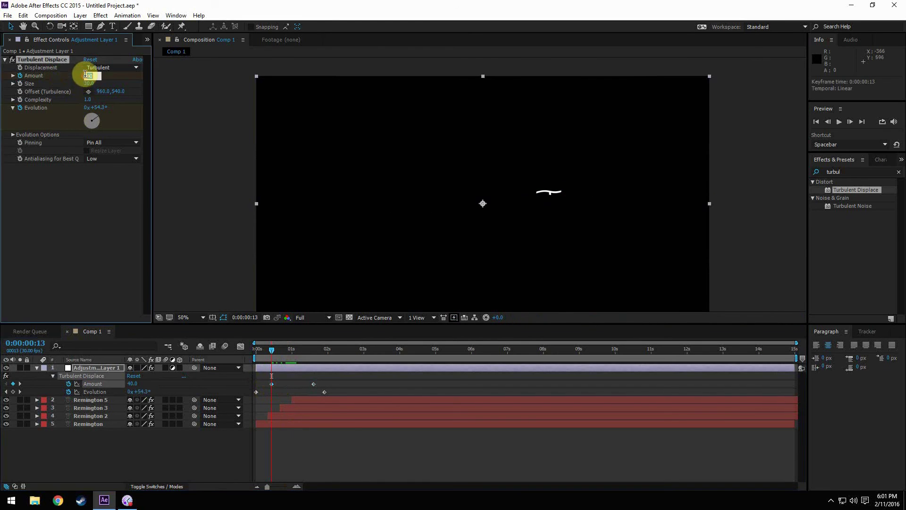
text(33)
key(Return)
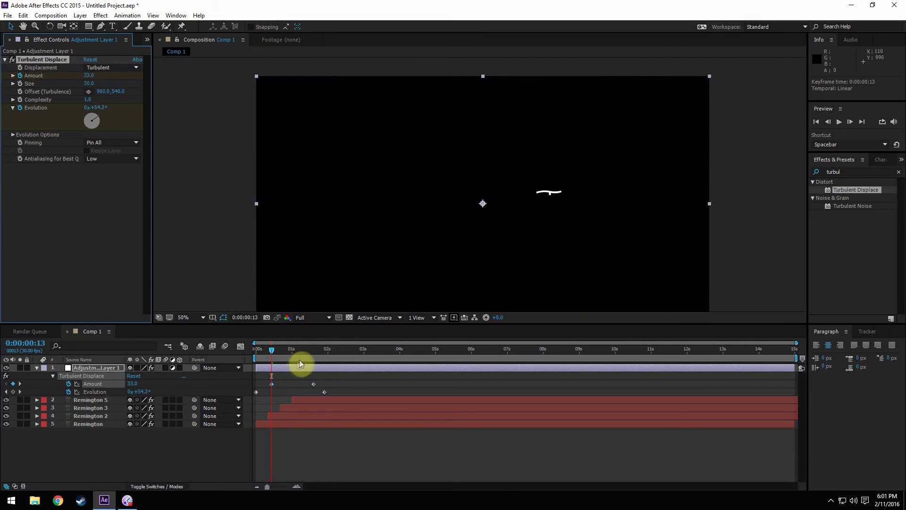
drag(281, 352, 271, 384)
- Set the Turbulent Displace Size to 10 and its Amount to 35 at the 0:00:00:13 keyframe
click(88, 84)
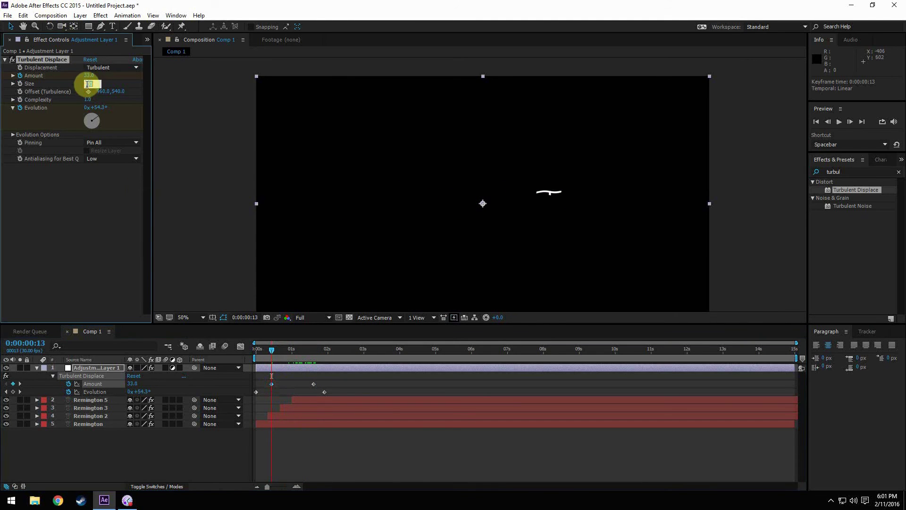
text(10)
click(87, 88)
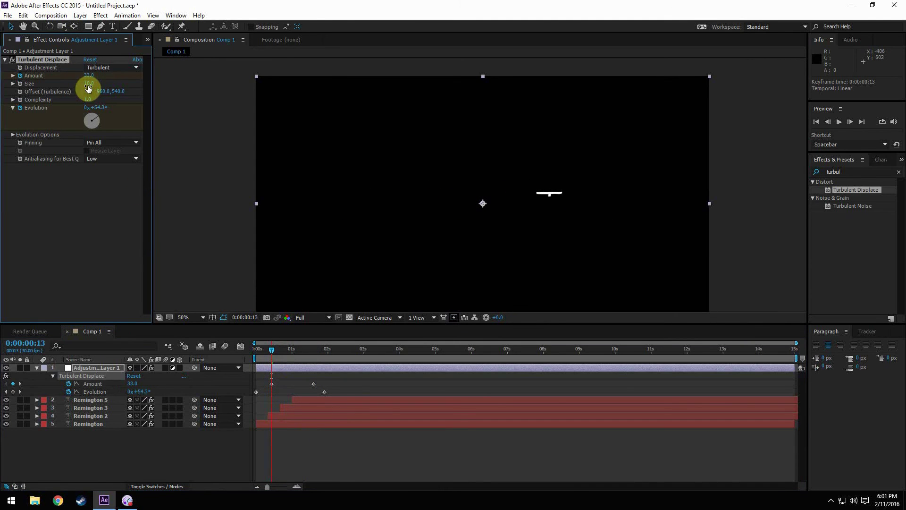
click(89, 73)
click(91, 76)
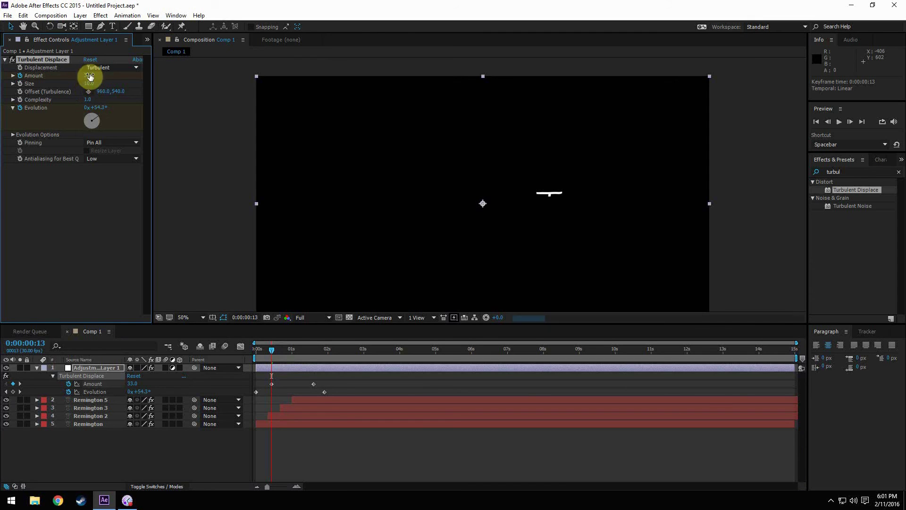
text(35)
click(208, 271)
- Scrub to 0:00:01:03 and play a preview of the displaced text reveal
click(288, 358)
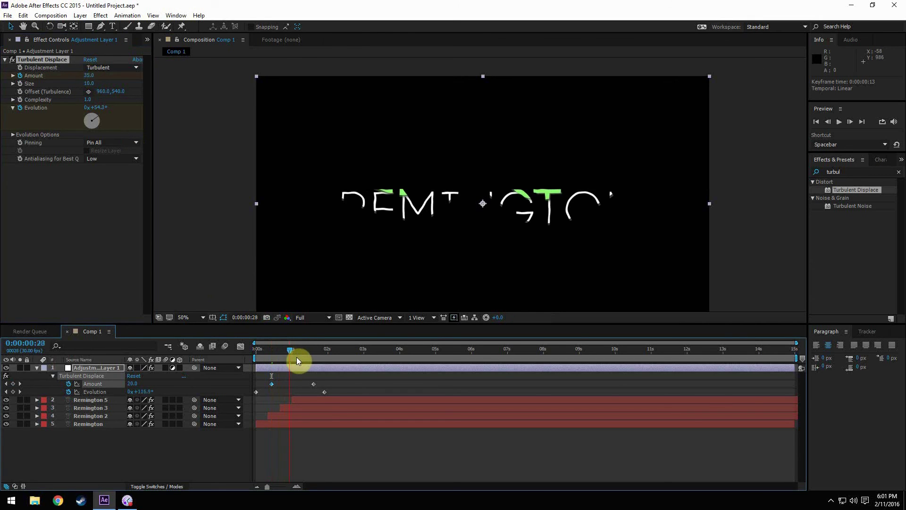
mouse_move(296, 357)
mouse_down()
mouse_move(317, 370)
mouse_move(313, 353)
mouse_move(296, 362)
mouse_up()
key(space)
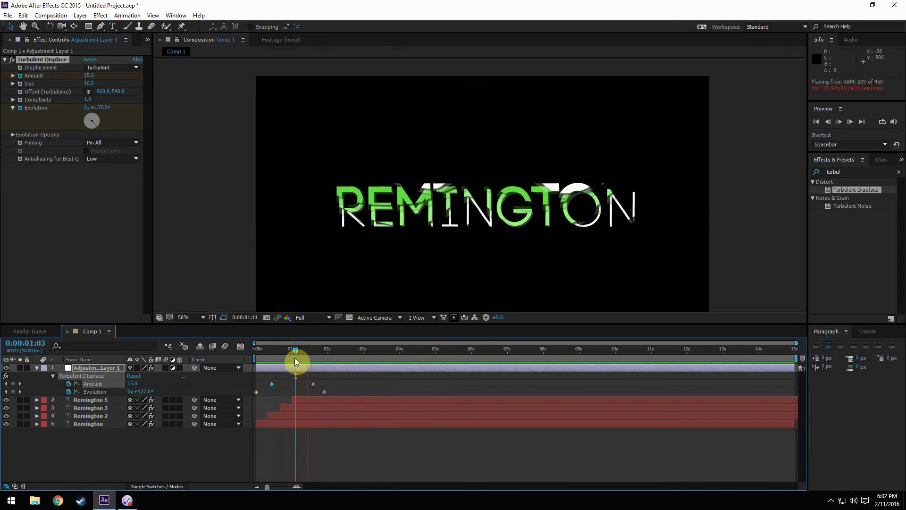
key(space)
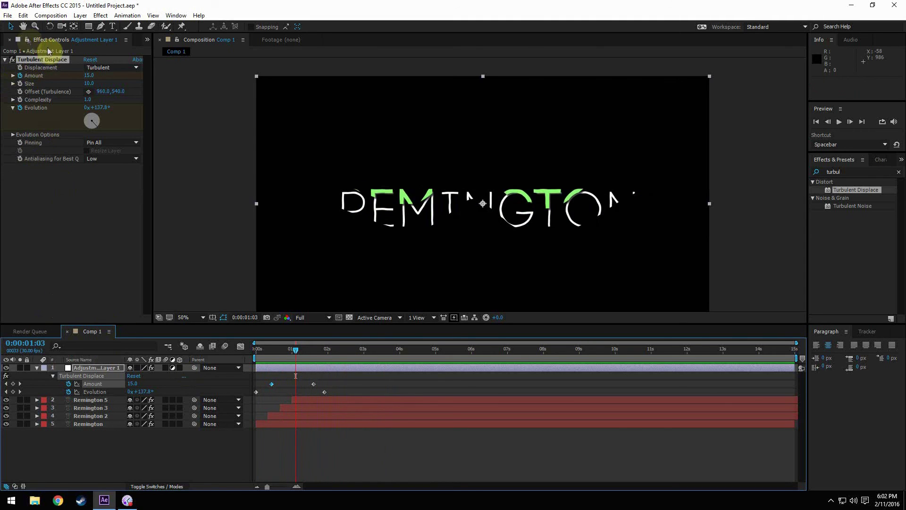
- Create a second 1920 x 1080, 30 fps, 15-second composition and place Comp 1 in it as a layer
click(146, 40)
click(156, 51)
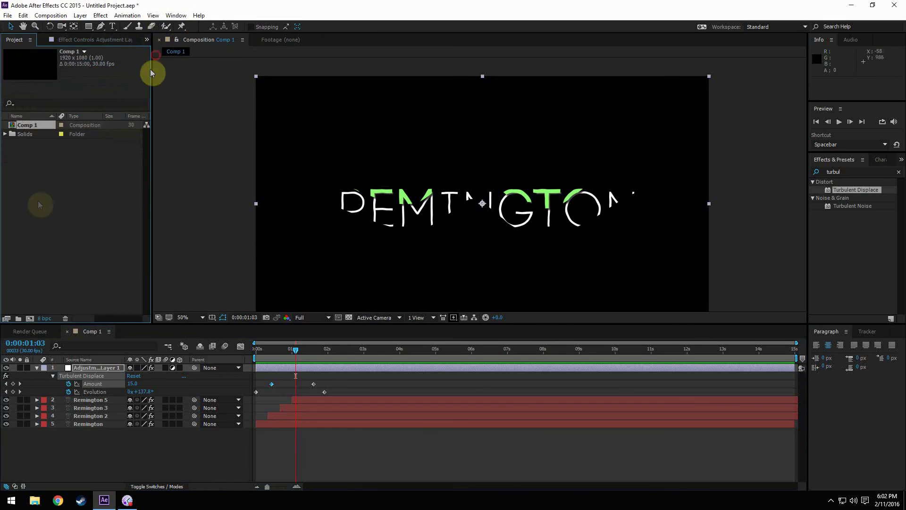
right_click(38, 203)
click(80, 212)
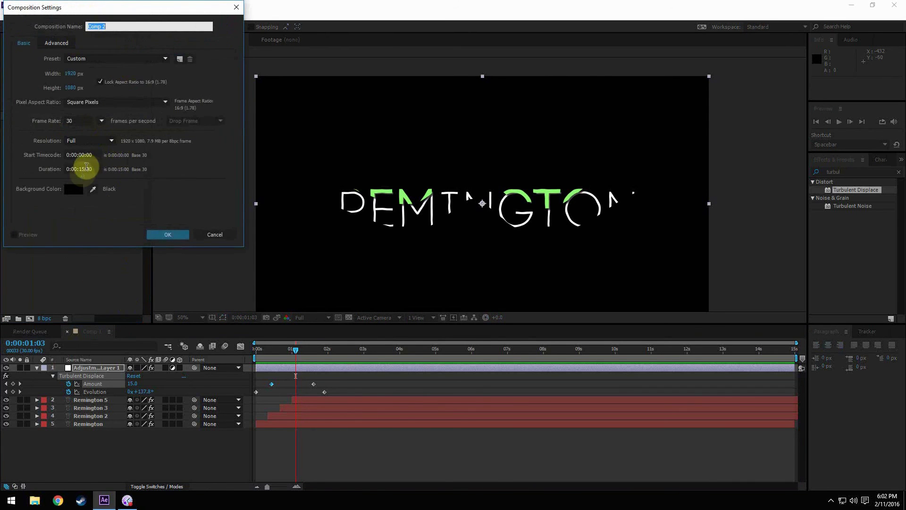
click(171, 233)
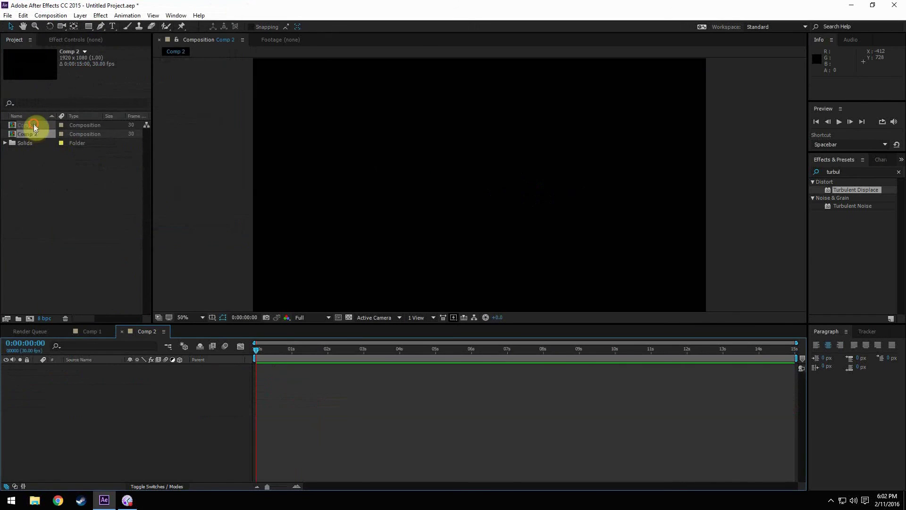
drag(33, 124, 105, 432)
- Find the Wiggle - position preset, apply it to the Comp 1 layer, and set its Wiggle Amount to 30 pixels
click(833, 171)
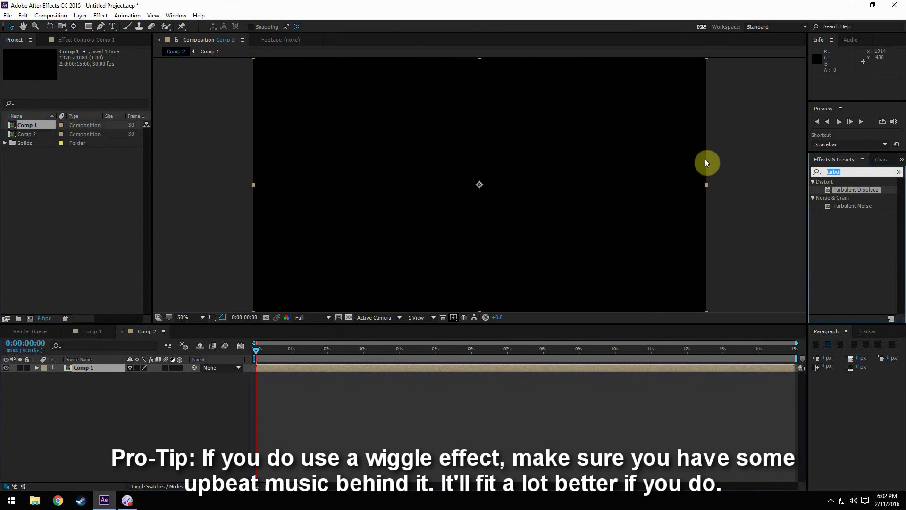
text(wiggl)
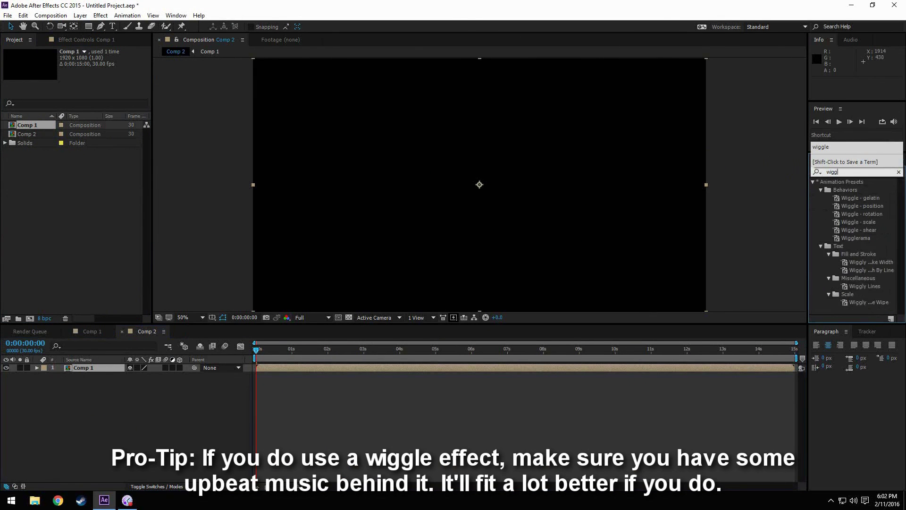
text(e)
drag(874, 206, 82, 368)
click(91, 75)
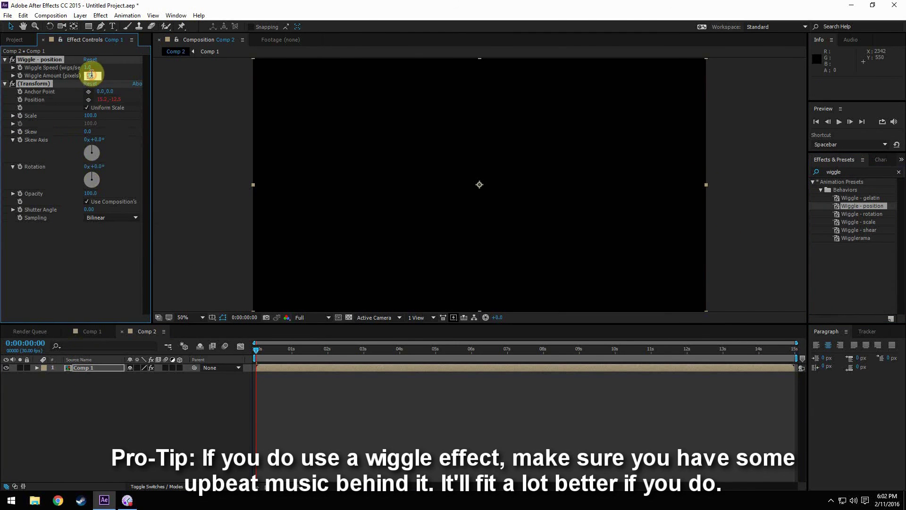
text(2)
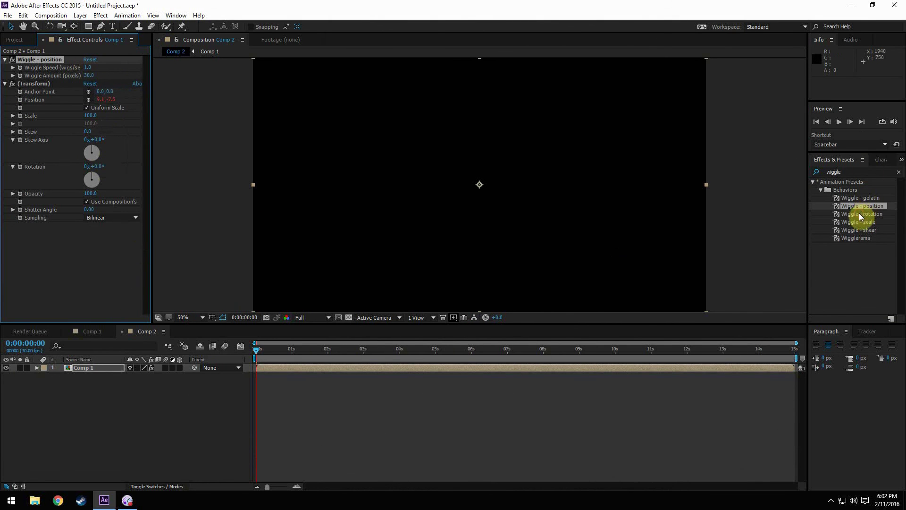
- Apply the Wiggle - rotation preset to Comp 1 with a Wiggle Amount of 1° and a Wiggle Speed of 0.5, and preview the result
drag(861, 215, 202, 357)
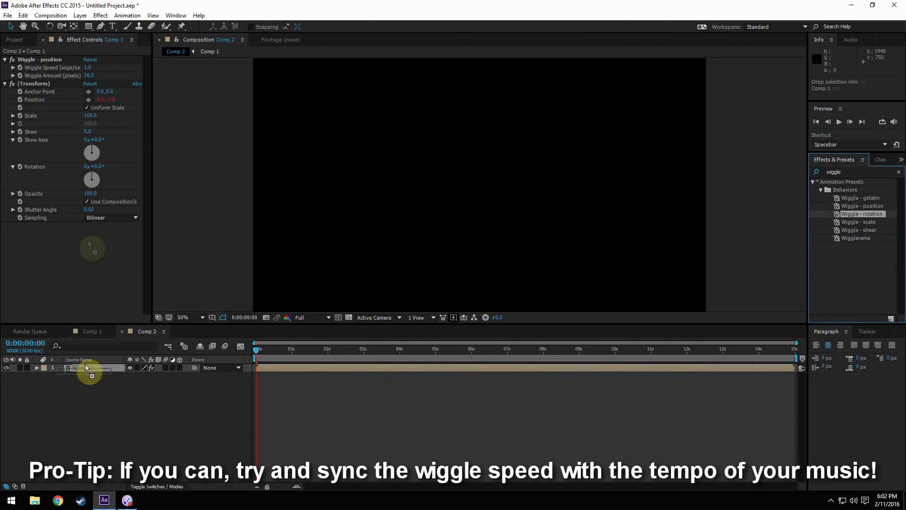
drag(91, 247, 88, 267)
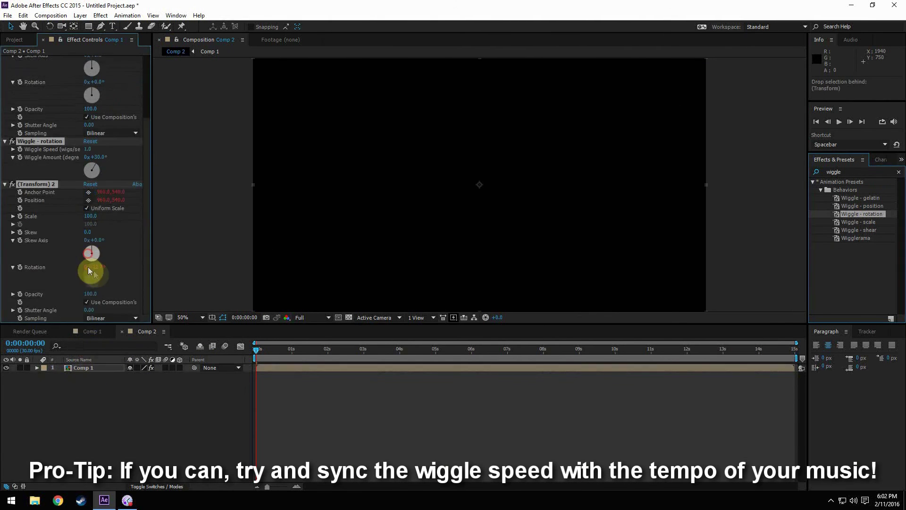
click(100, 158)
text(1)
click(126, 155)
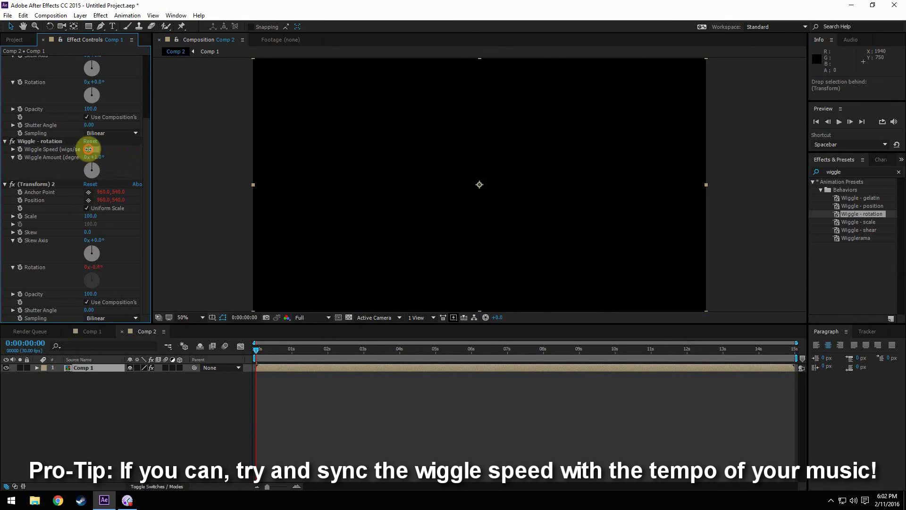
click(89, 151)
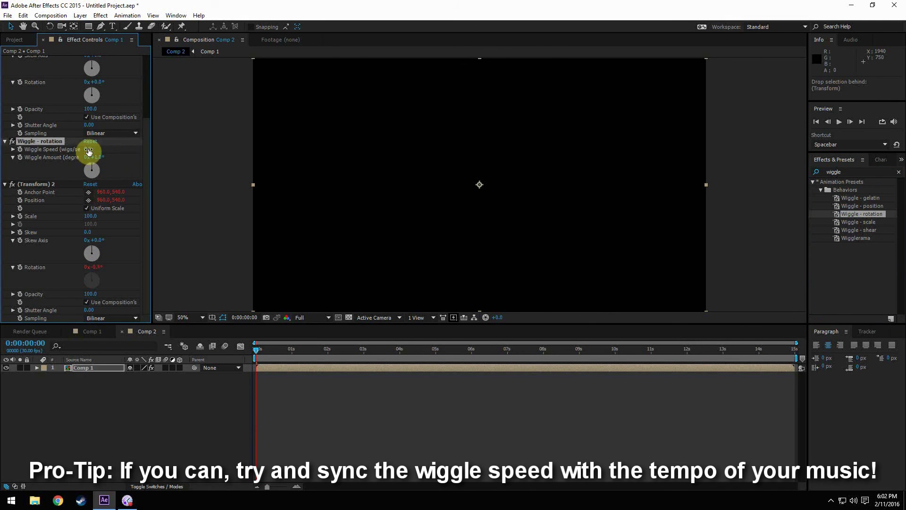
key(space)
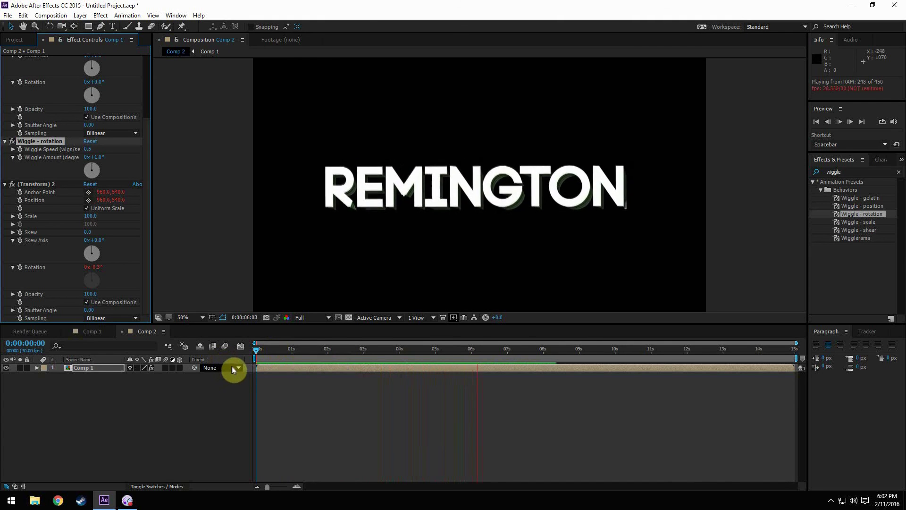
- Replay the preview of Comp 2 from the start to review the wiggling text reveal
click(227, 426)
key(space)
key(space)
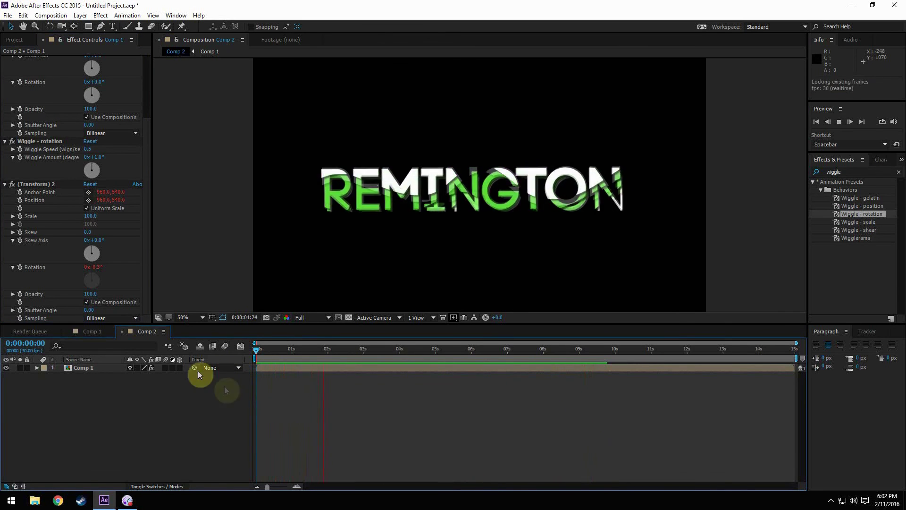
key(space)
- Set the Wiggle Amount of the Wiggle - rotation effect on Comp 1 to 1.5°
drag(97, 166, 134, 177)
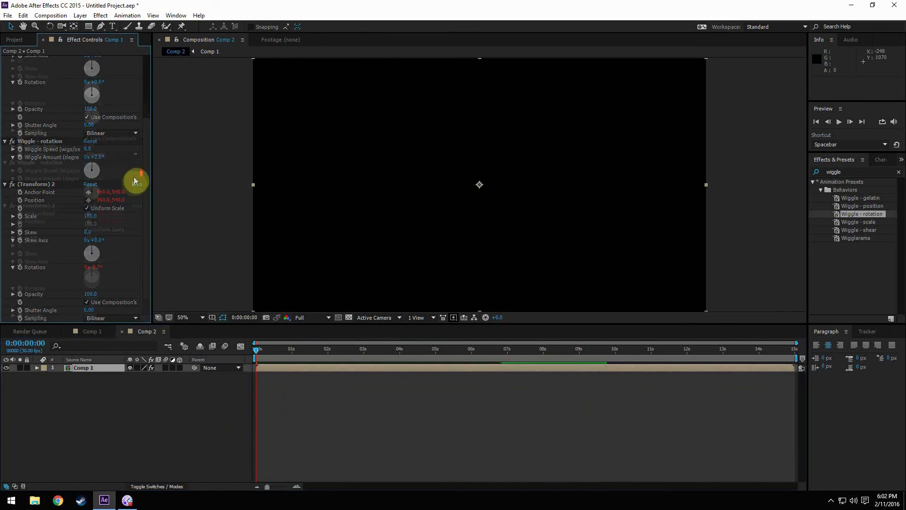
scroll(118, 203, up, 3)
click(102, 222)
text(1.52)
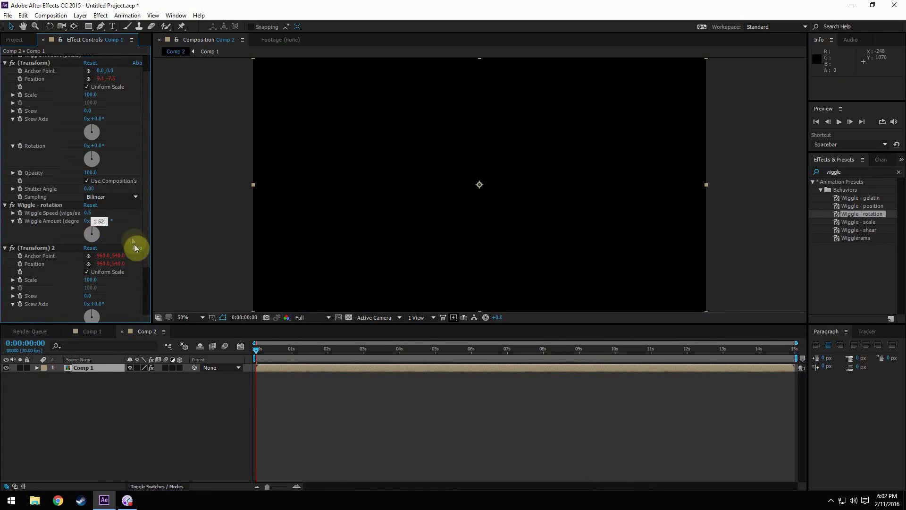
key(Return)
scroll(106, 138, up, 1)
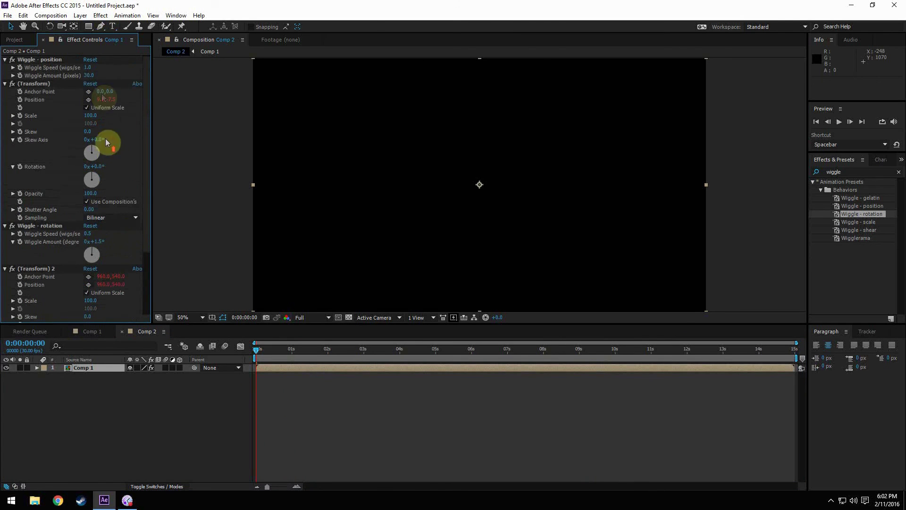
- Set the Wiggle - position effect's Wiggle Amount to 20 pixels and preview the text animation
click(90, 76)
click(120, 415)
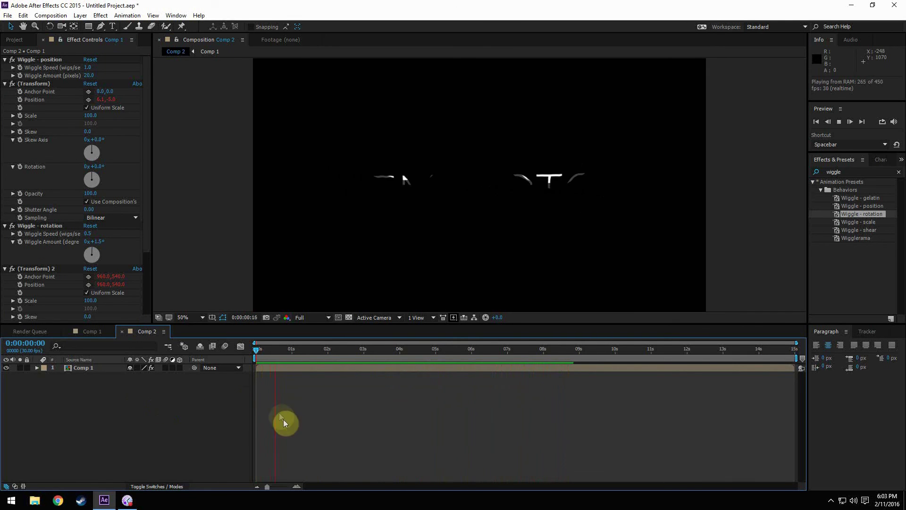
key(space)
key(space)
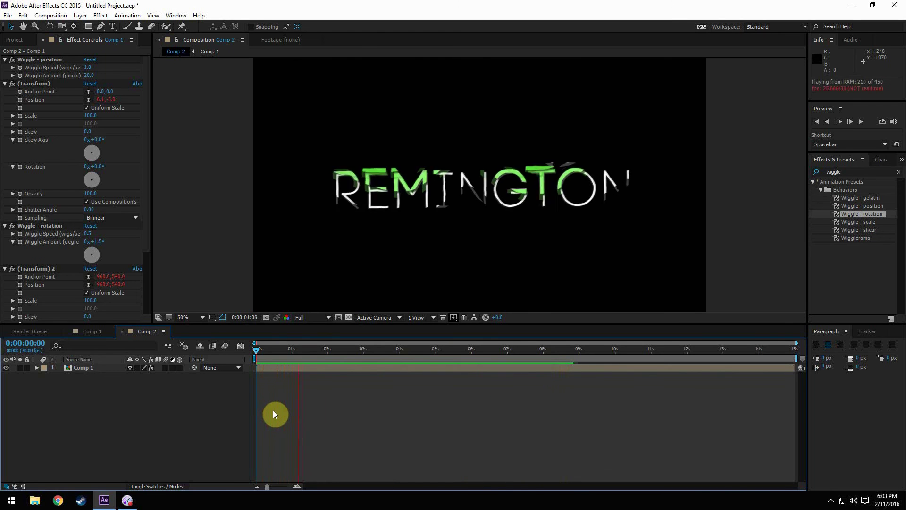